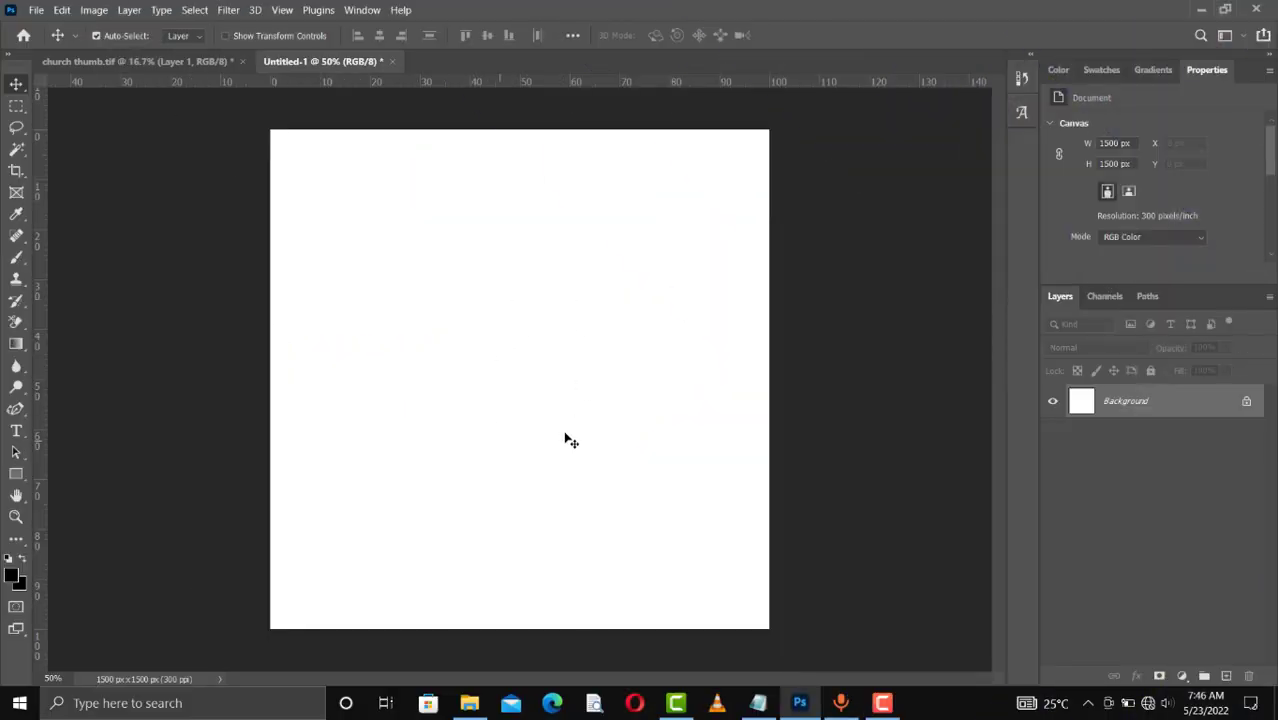
# Draw a rectangle of about 1530 × 1543 px that covers the whole canvas
pyautogui.click(14, 478)
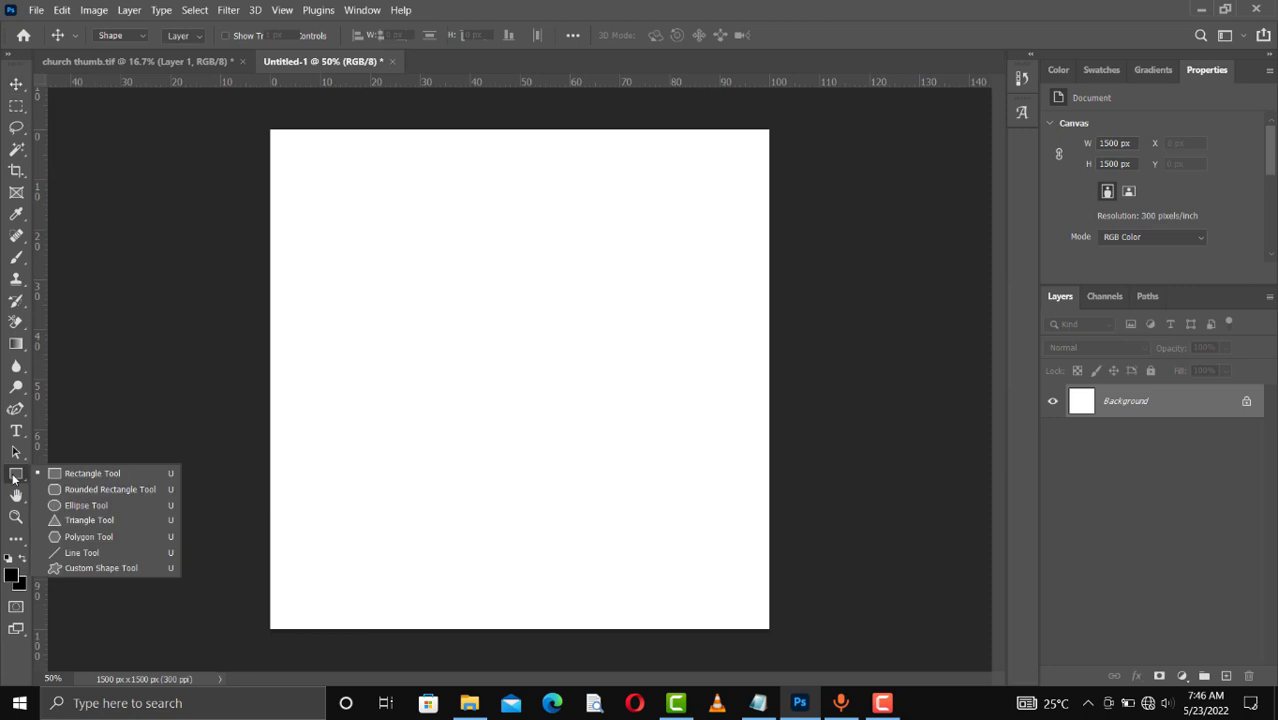
pyautogui.click(75, 480)
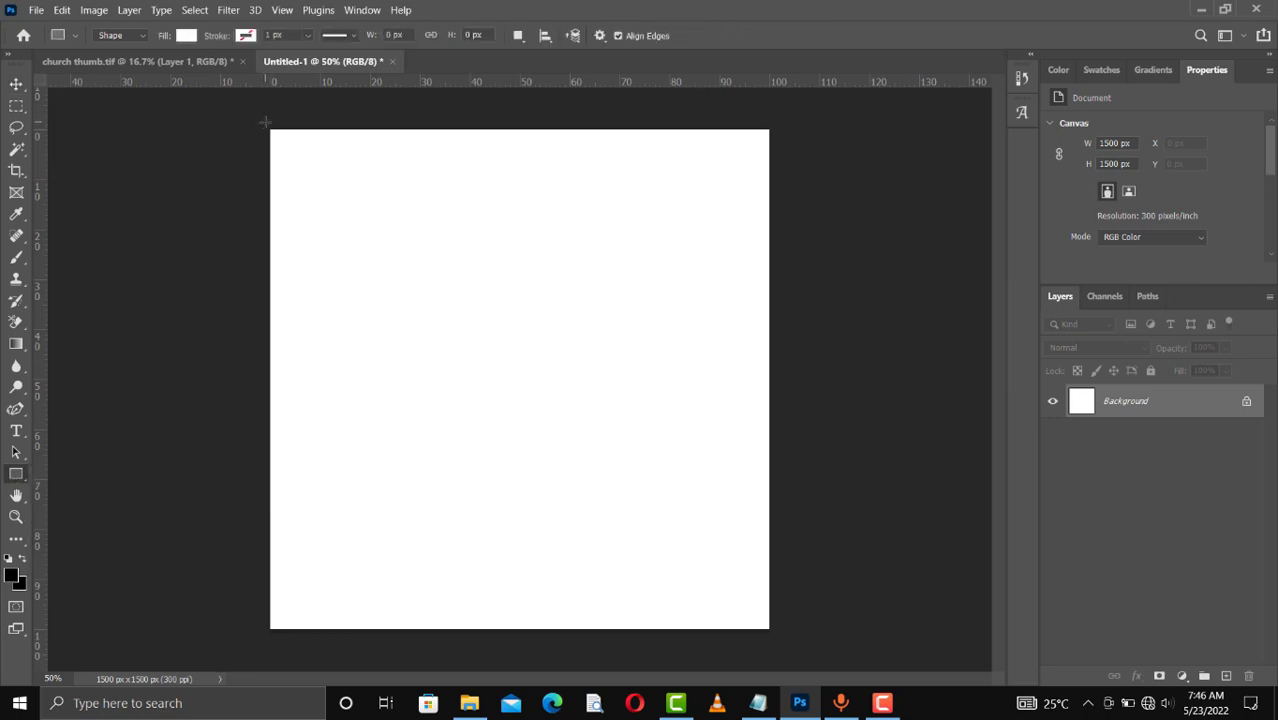
pyautogui.moveTo(568, 364); pyautogui.dragTo(773, 634)
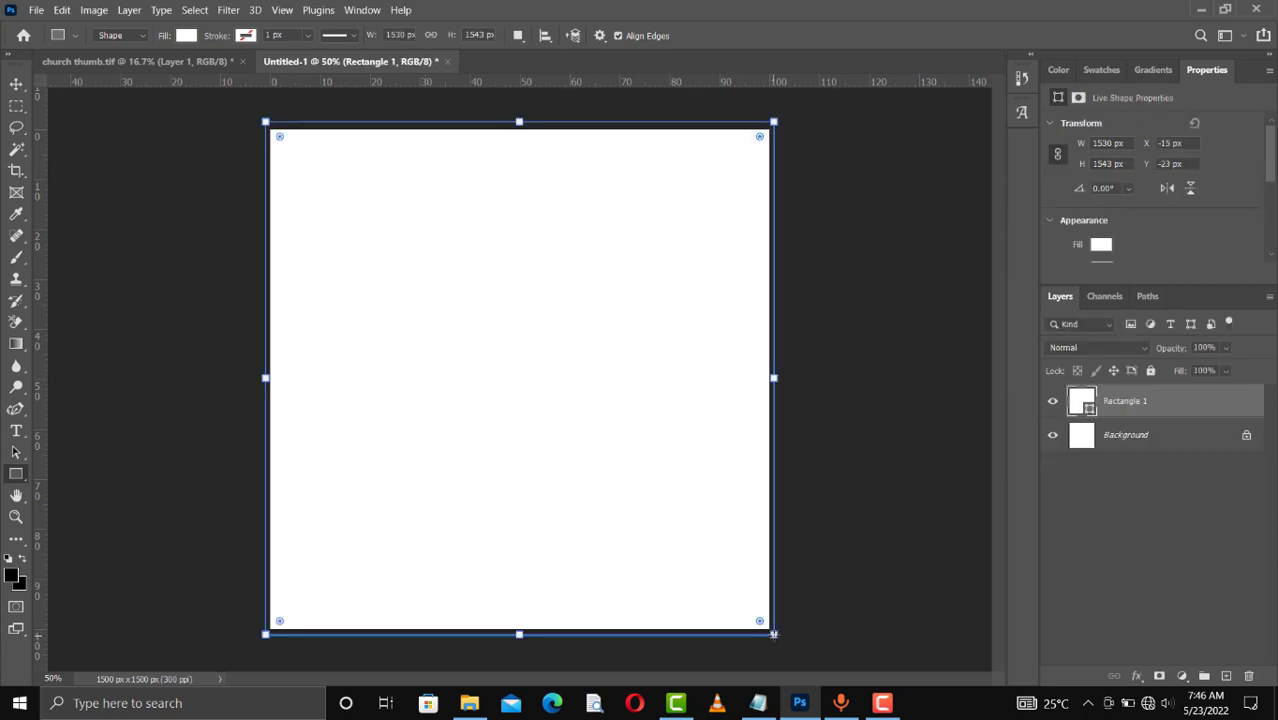
# Fill the canvas-covering rectangle with light grey f4f4f4
pyautogui.click(187, 38)
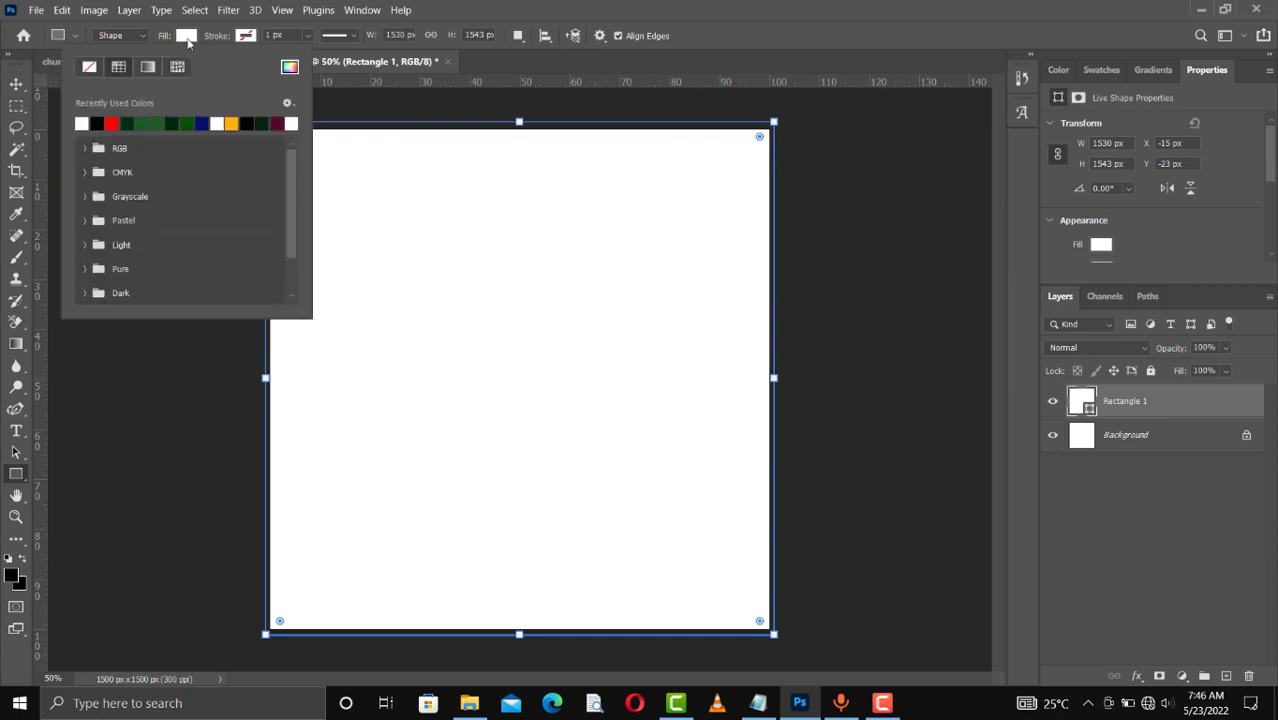
pyautogui.click(290, 68)
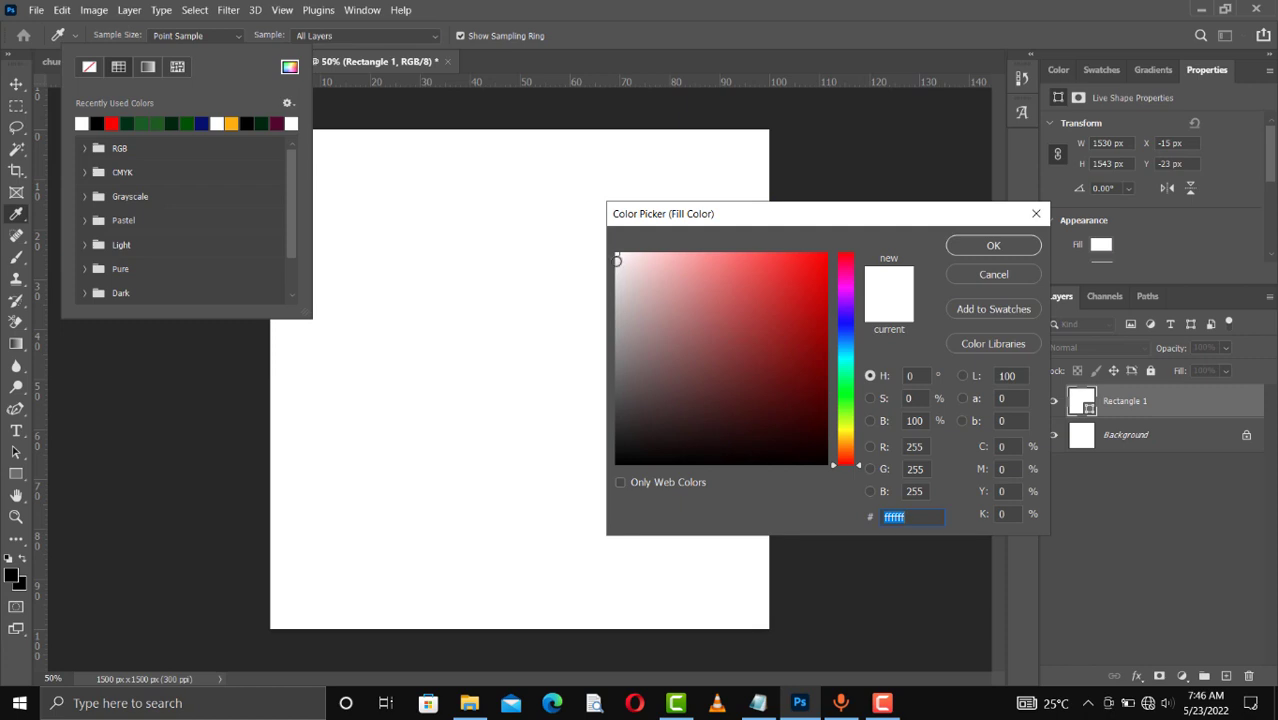
pyautogui.click(616, 261)
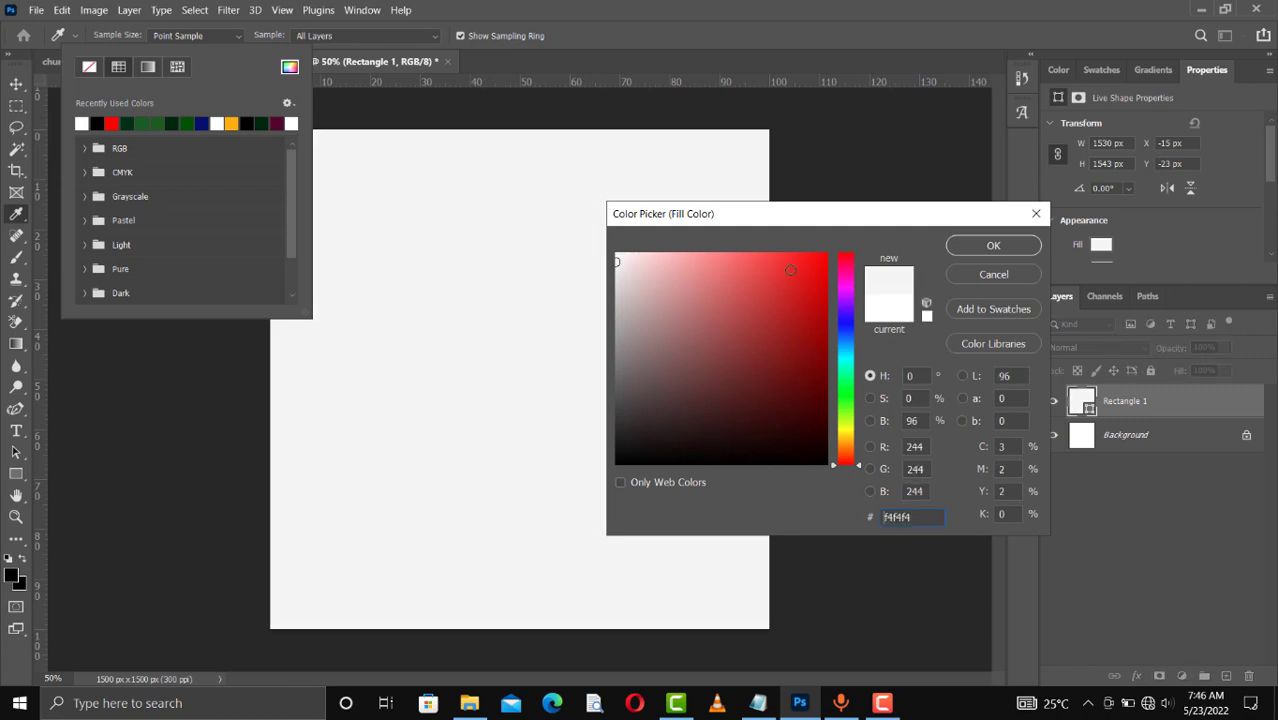
pyautogui.click(1003, 246)
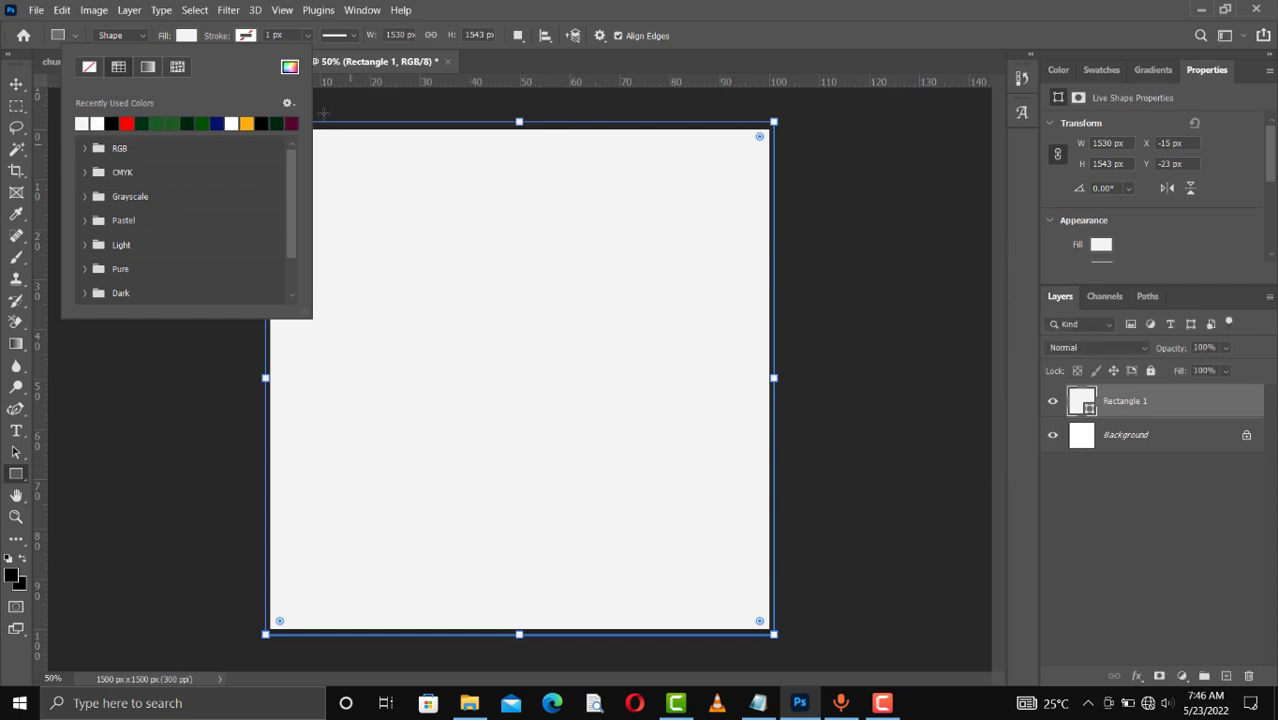
pyautogui.click(289, 68)
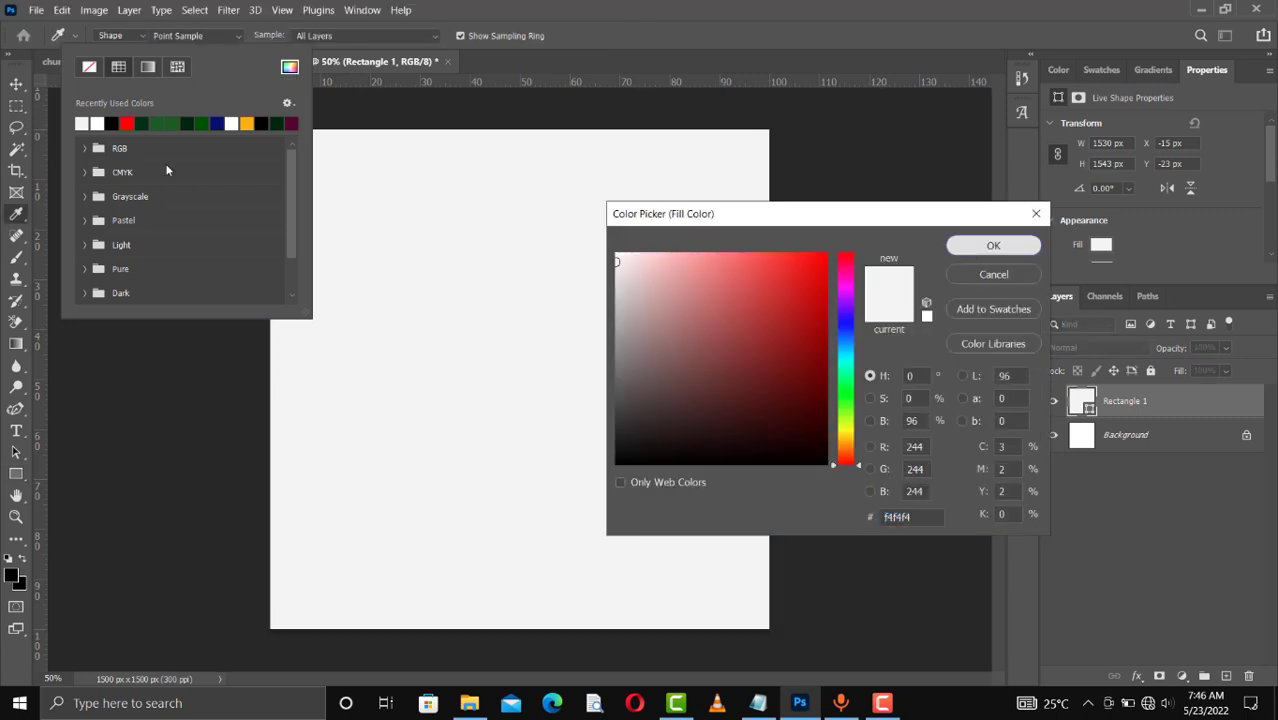
pyautogui.press('Return')
pyautogui.click(17, 87)
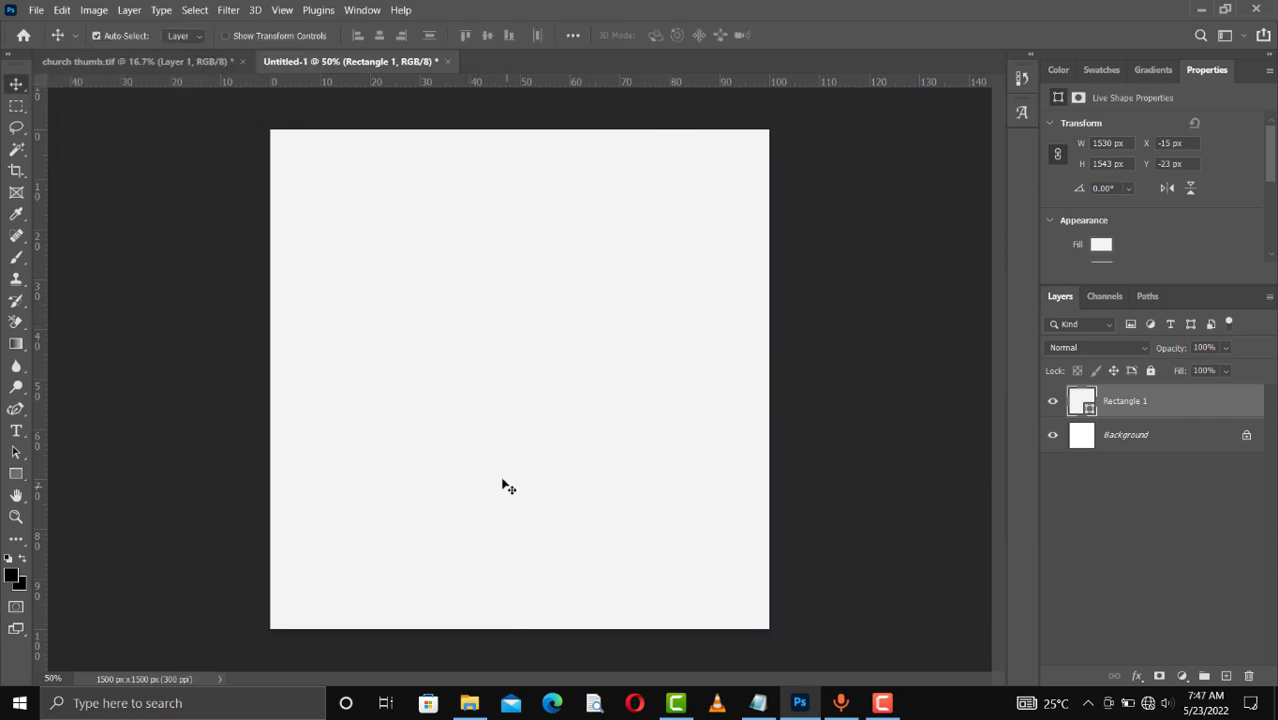
# Place the woman's cut-out portrait at full canvas height and make a hidden duplicate of its layer
pyautogui.click(469, 703)
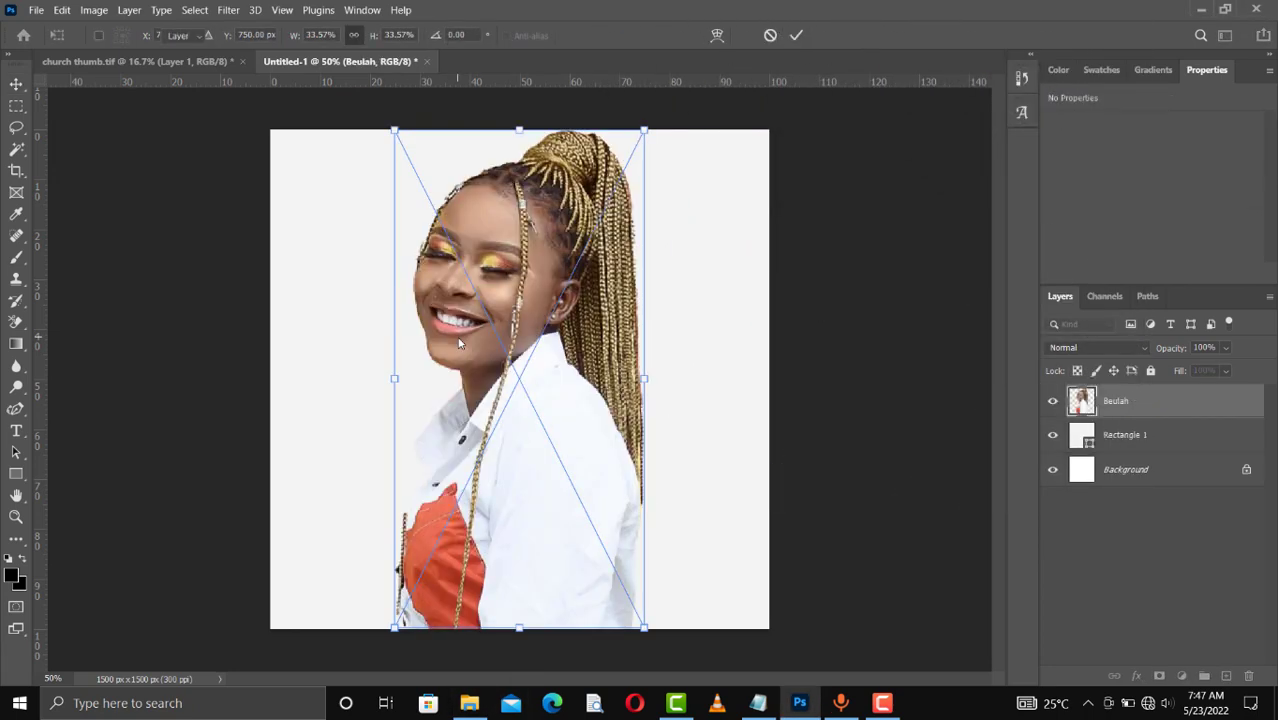
pyautogui.press('Return')
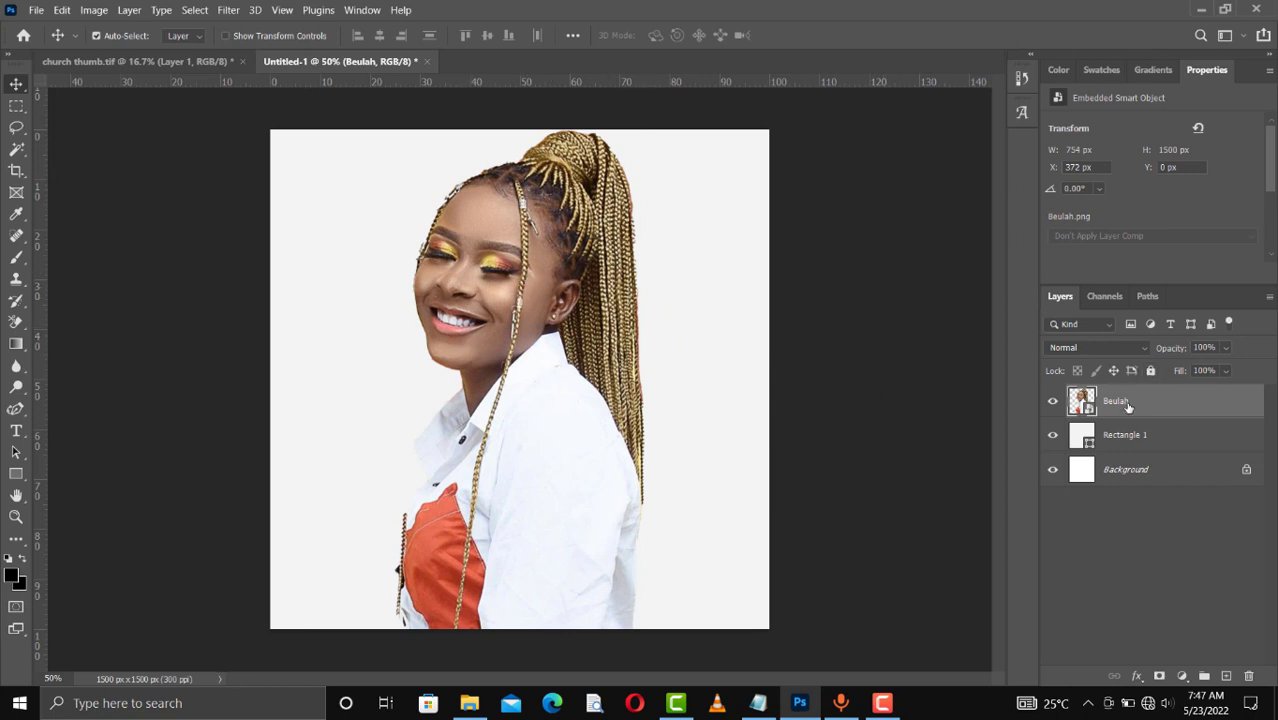
pyautogui.hotkey('ctrl', 'j')
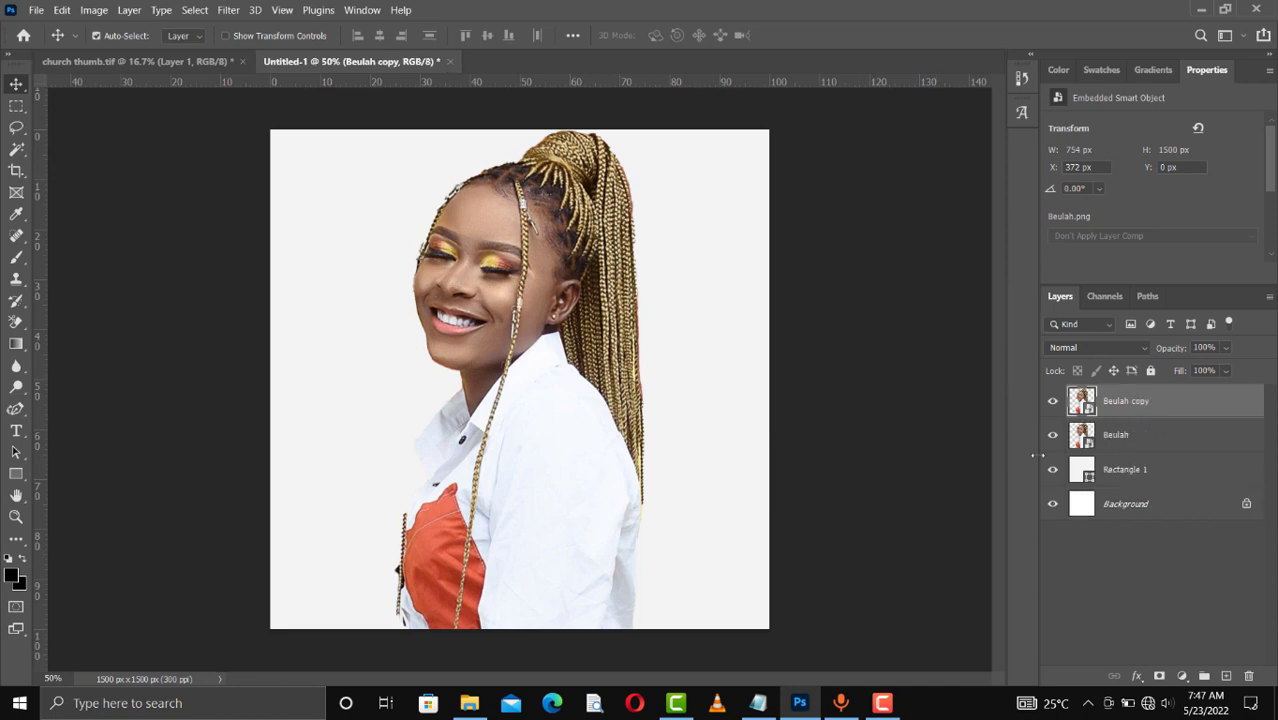
pyautogui.click(1053, 402)
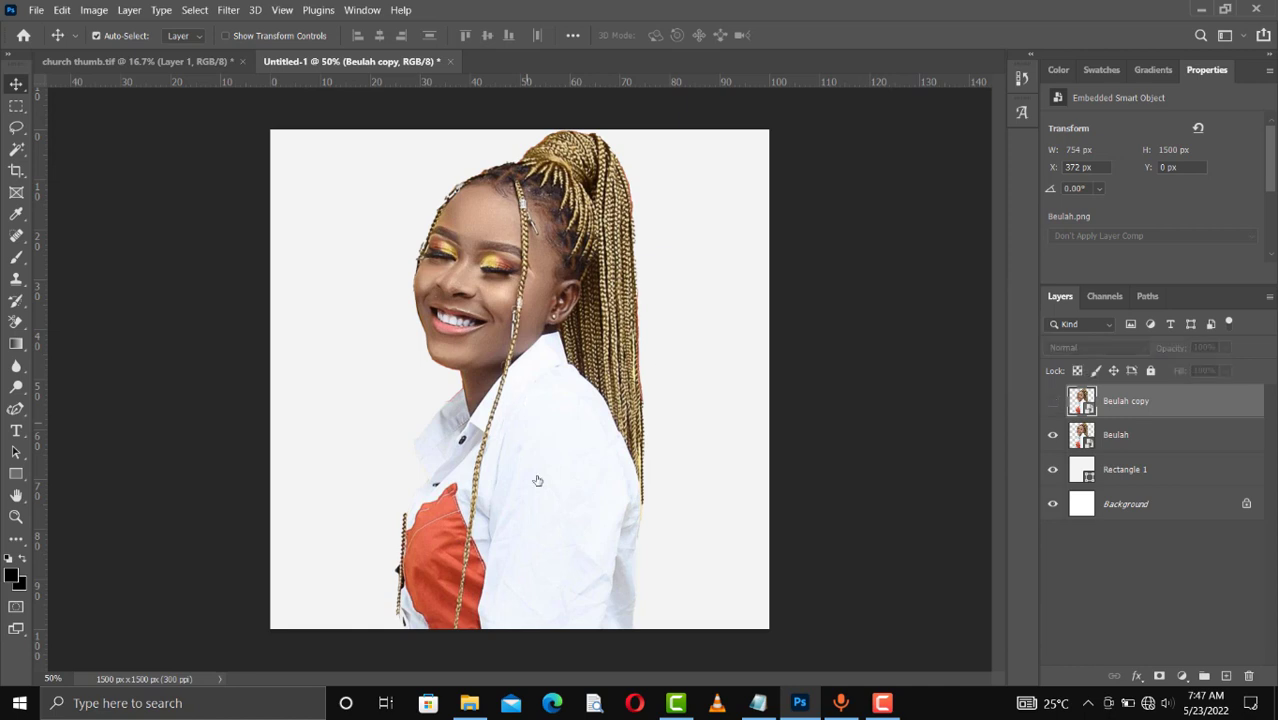
# Set the original portrait layer's blend mode to Luminosity and its opacity to 8%
pyautogui.hotkey('alt', '[')
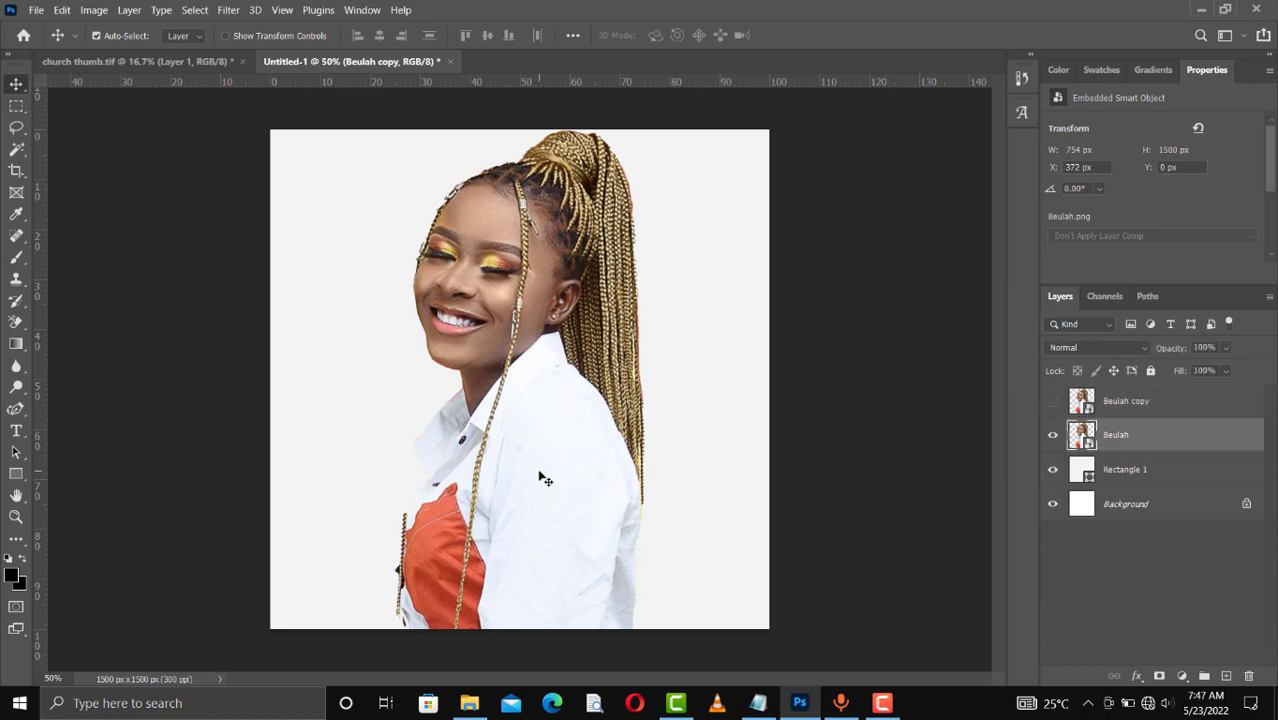
pyautogui.click(1097, 353)
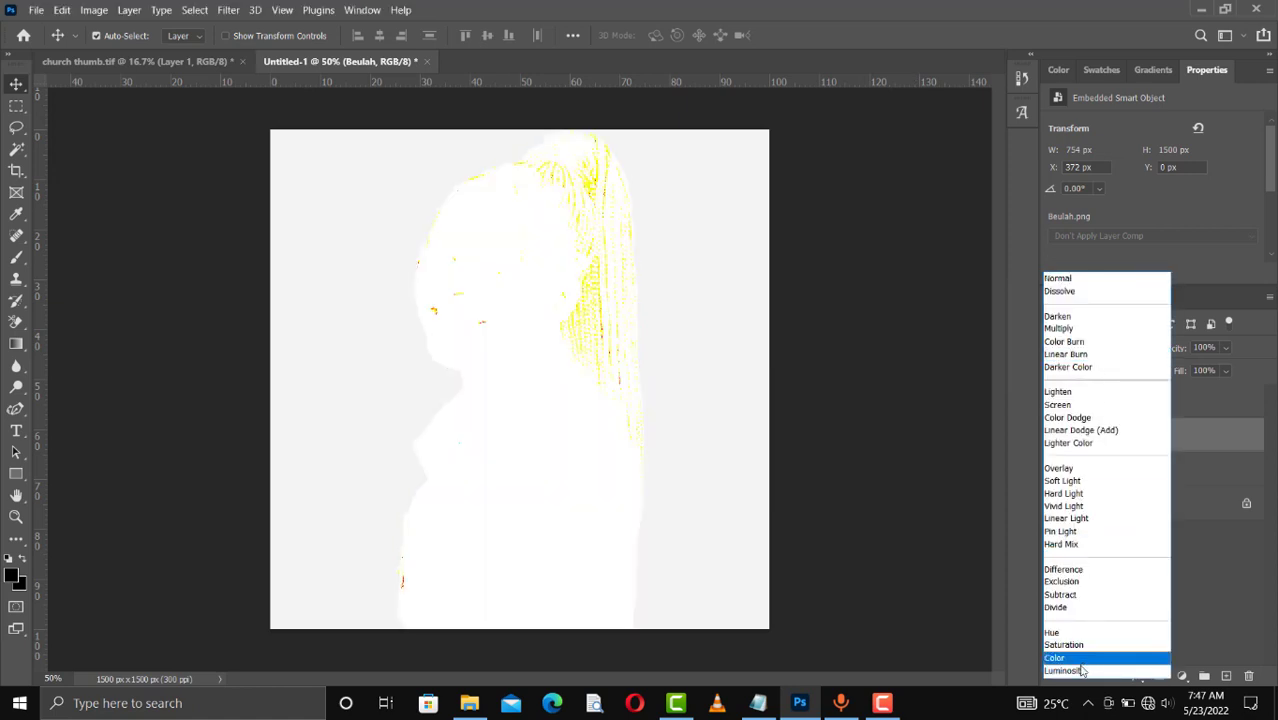
pyautogui.click(1080, 671)
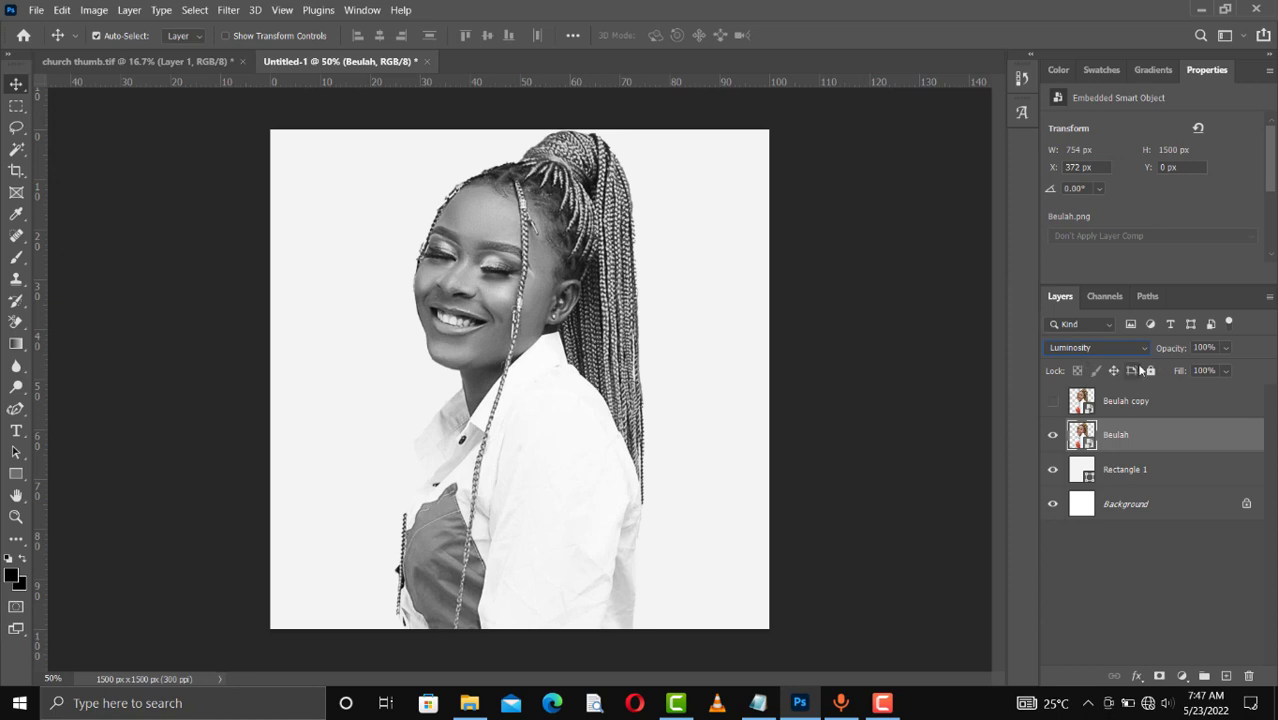
pyautogui.click(1224, 348)
pyautogui.click(1197, 370)
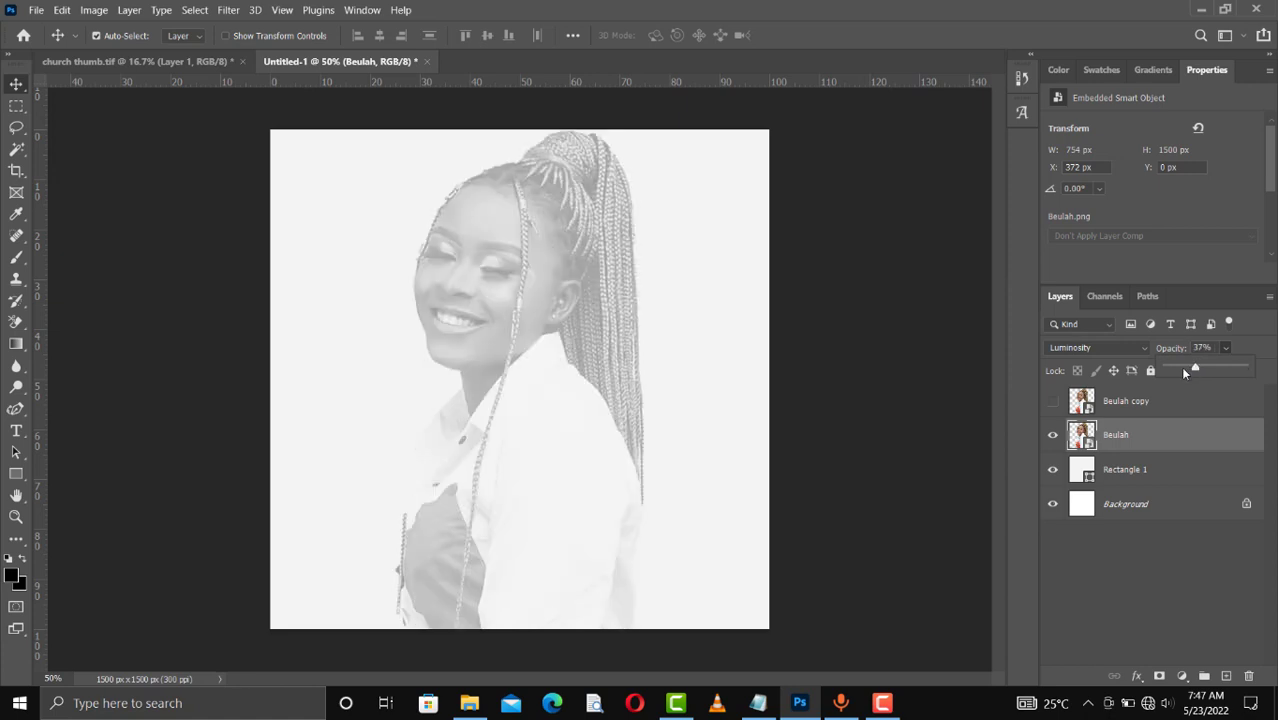
pyautogui.click(1180, 371)
pyautogui.click(1171, 371)
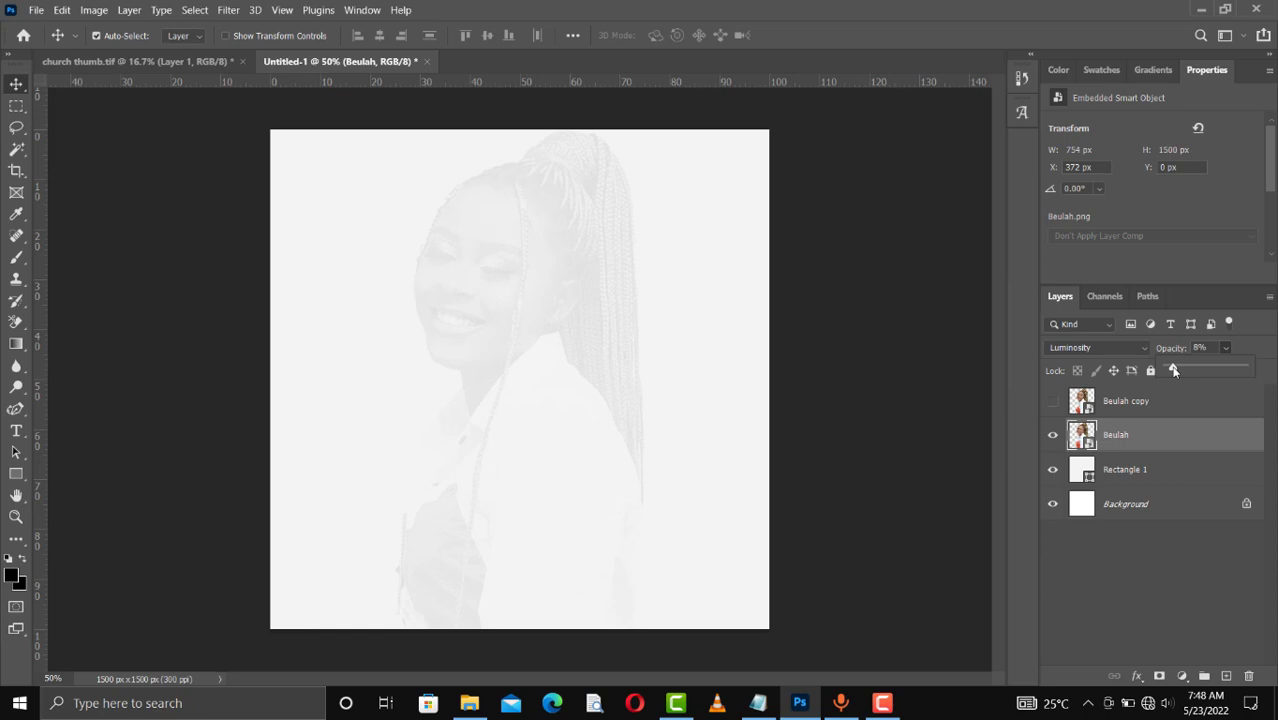
pyautogui.click(565, 474)
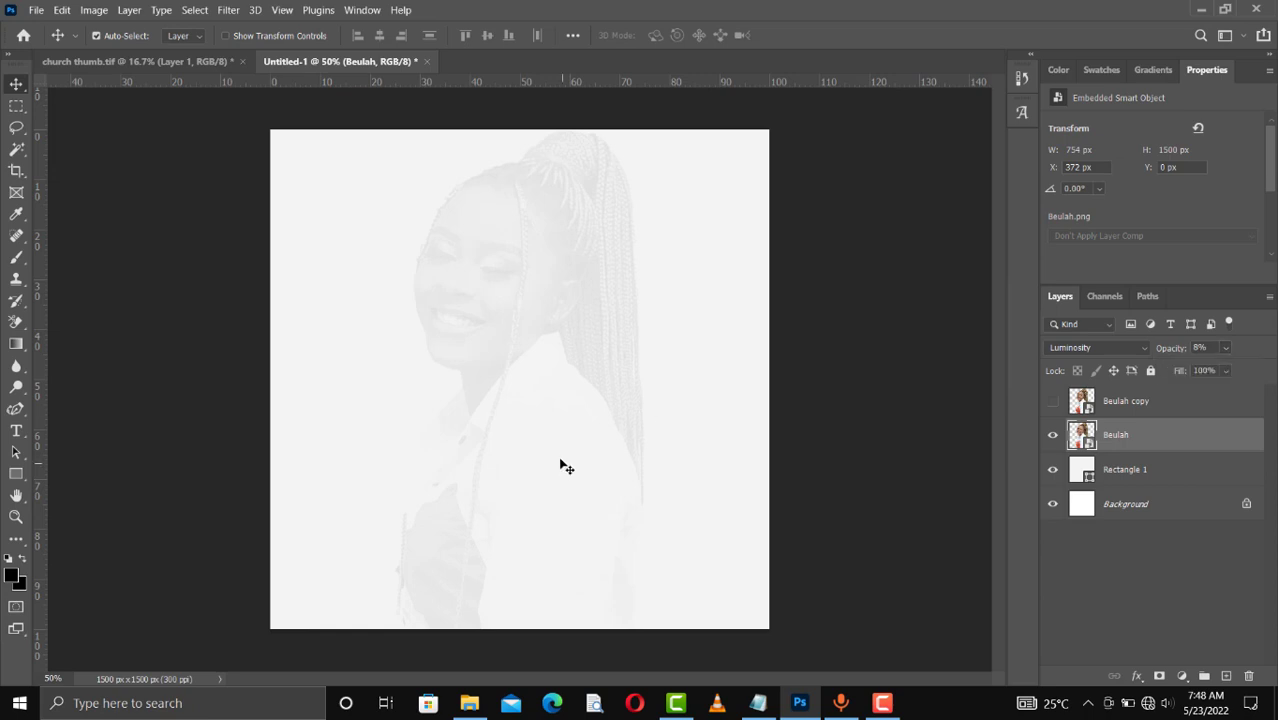
# Move the faint portrait up and left to about X 316 px, Y -166 px, and add a layer mask to it
pyautogui.moveTo(560, 466); pyautogui.dragTo(548, 433)
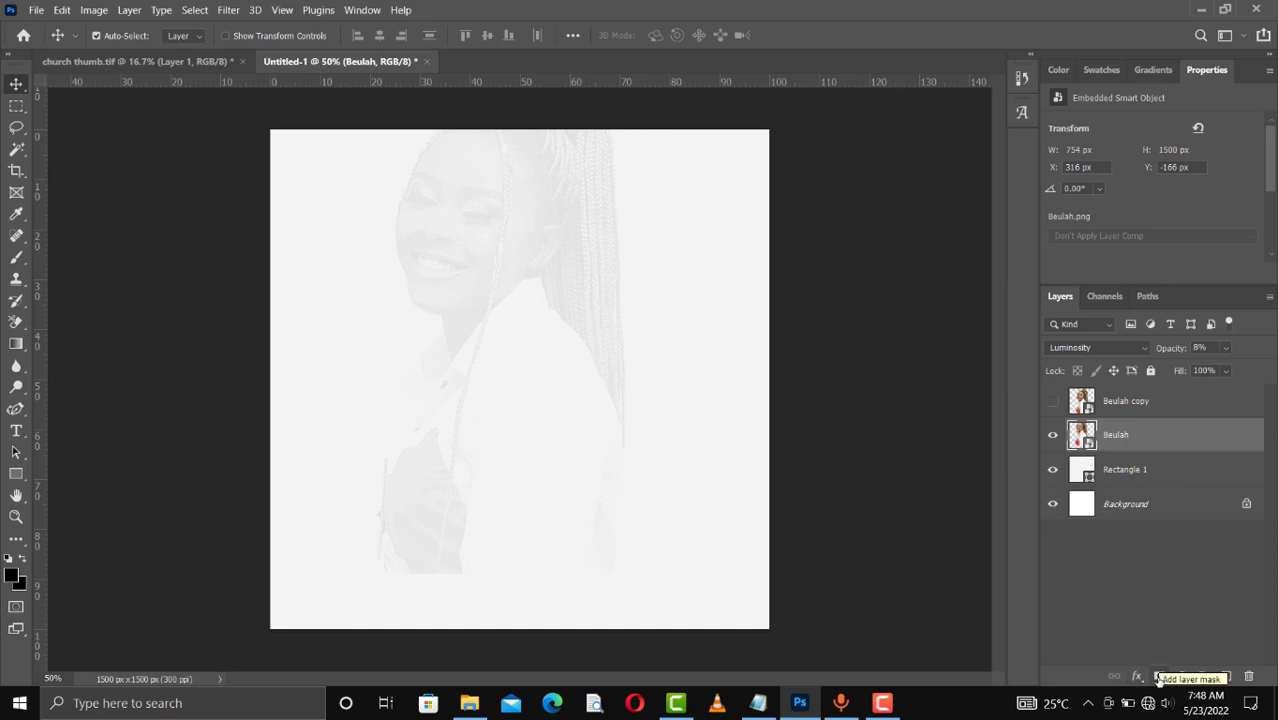
pyautogui.click(1159, 677)
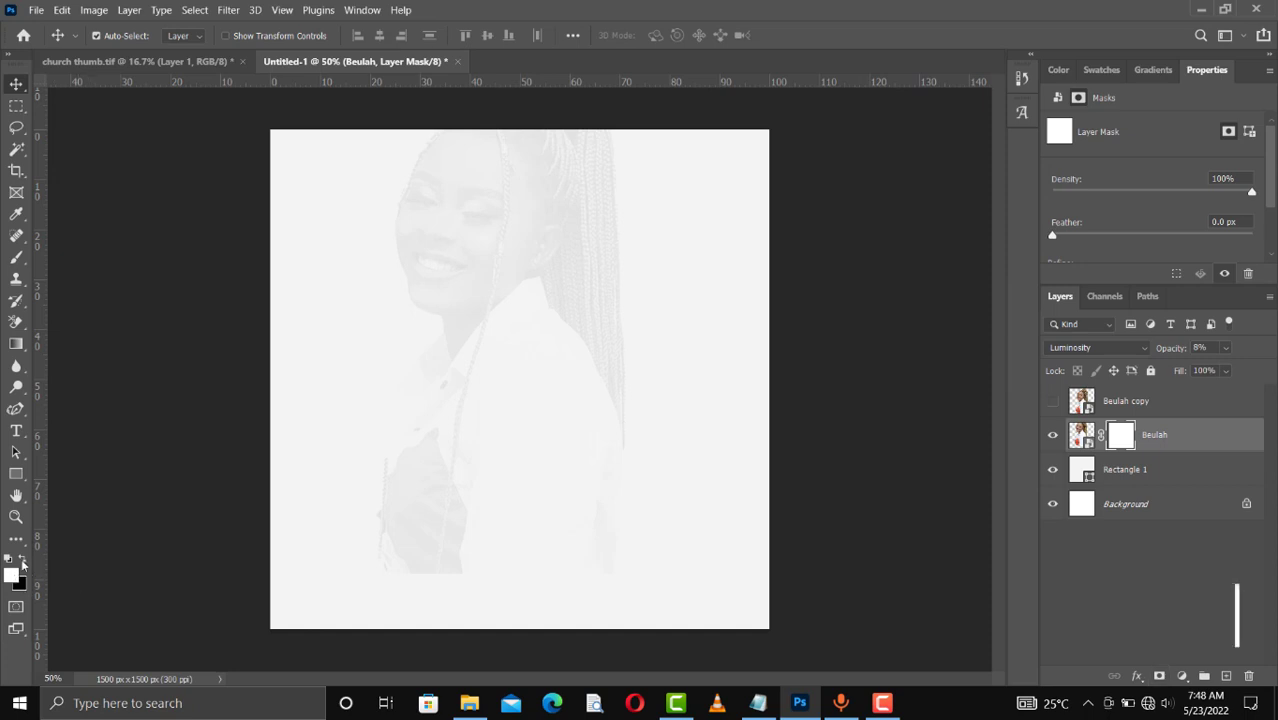
# Paint black on the layer mask with a soft 448 px brush at 0% hardness to hide the portrait's torso and lower body
pyautogui.press('x')
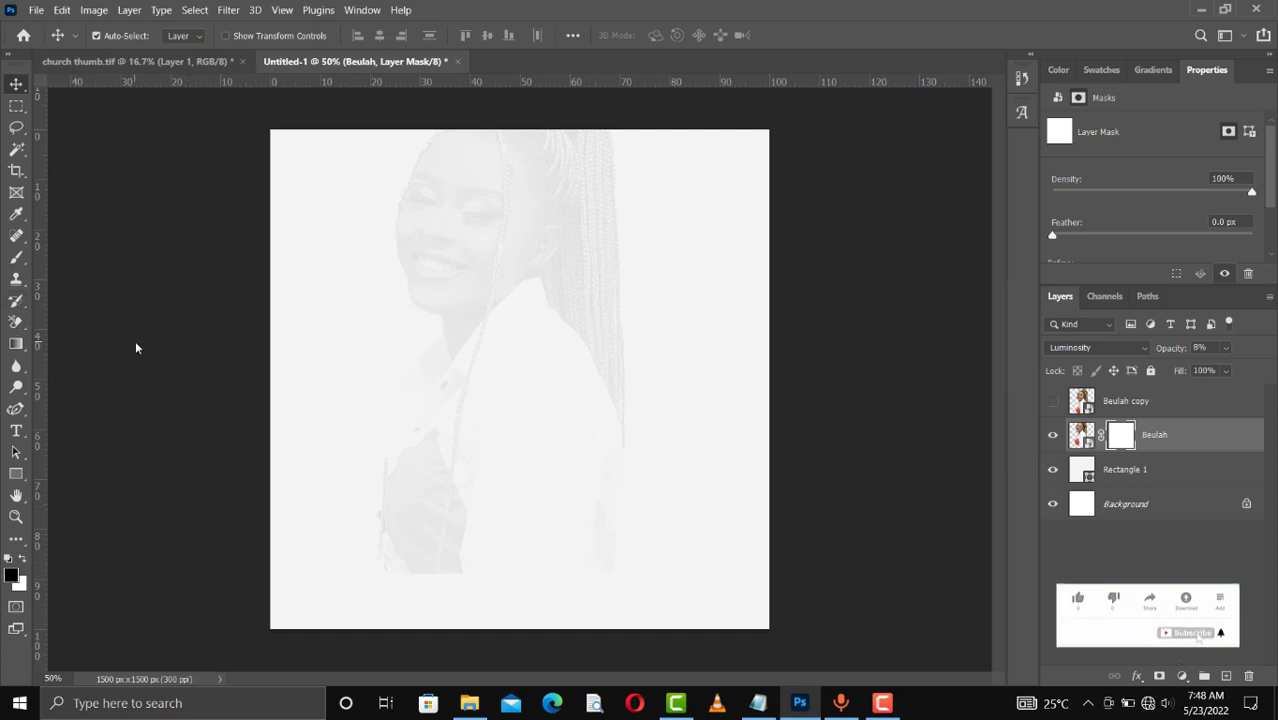
pyautogui.press('b')
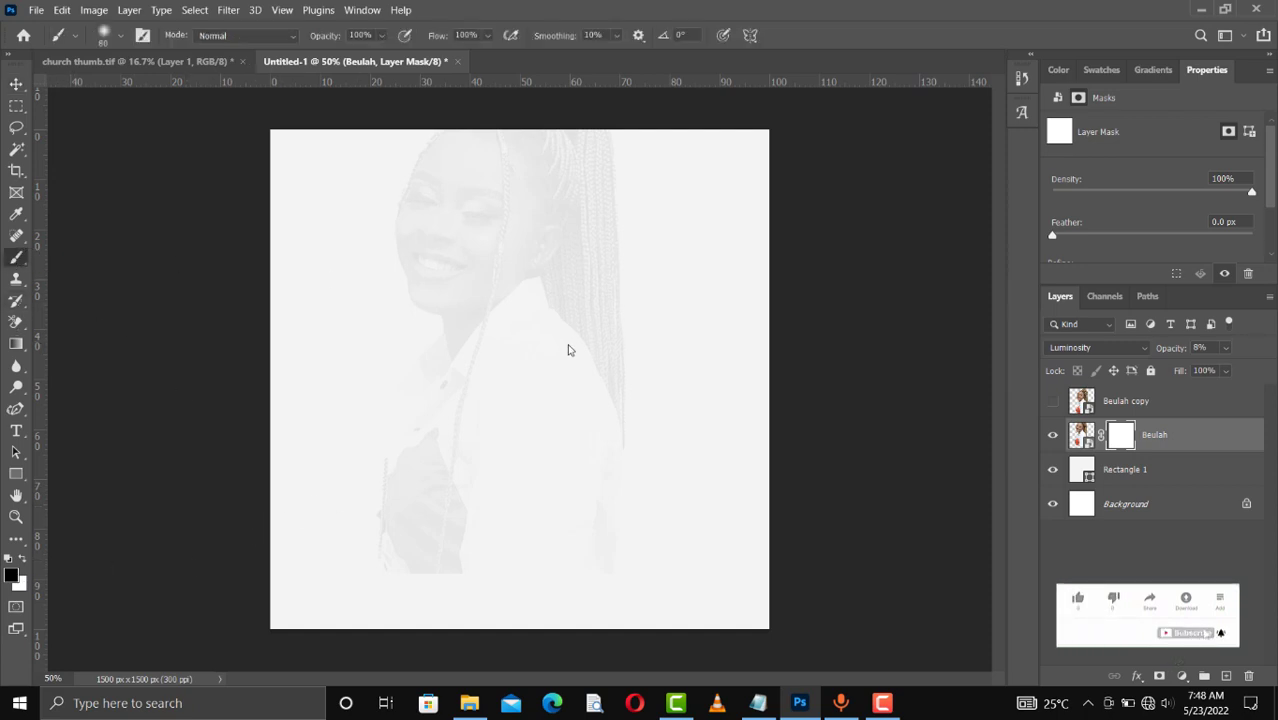
pyautogui.rightClick(486, 421)
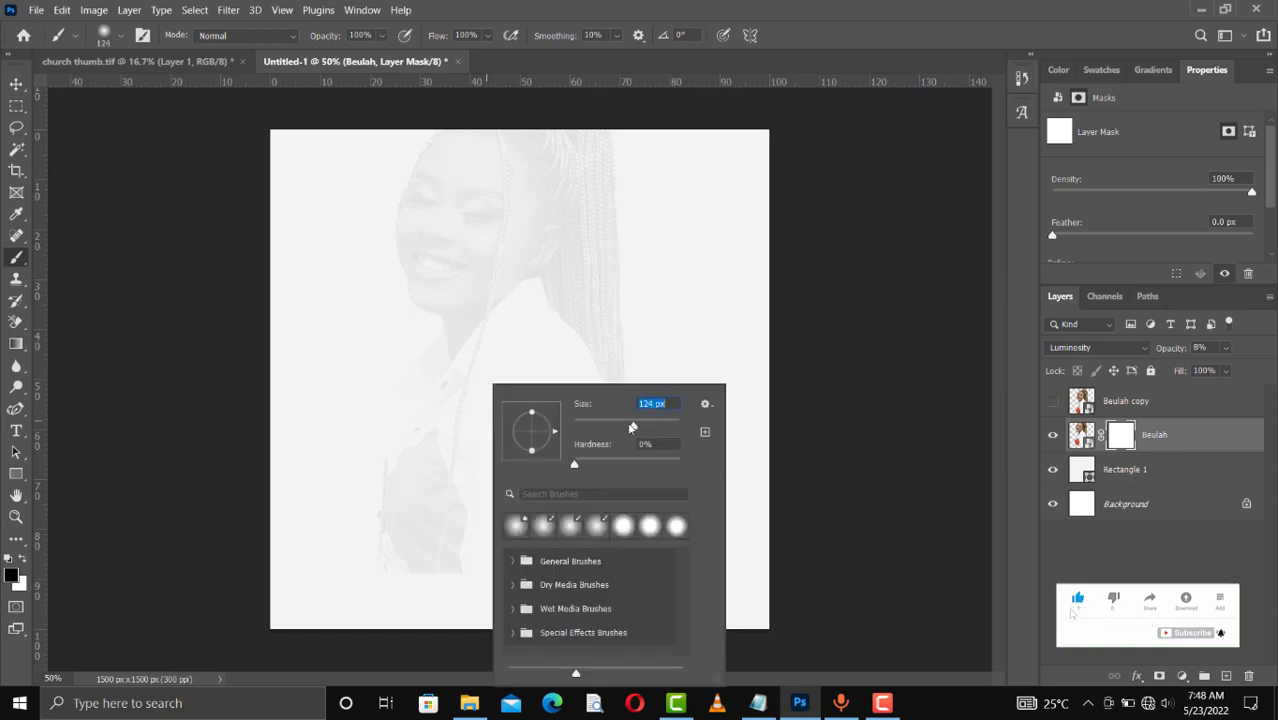
pyautogui.moveTo(632, 426); pyautogui.dragTo(644, 426)
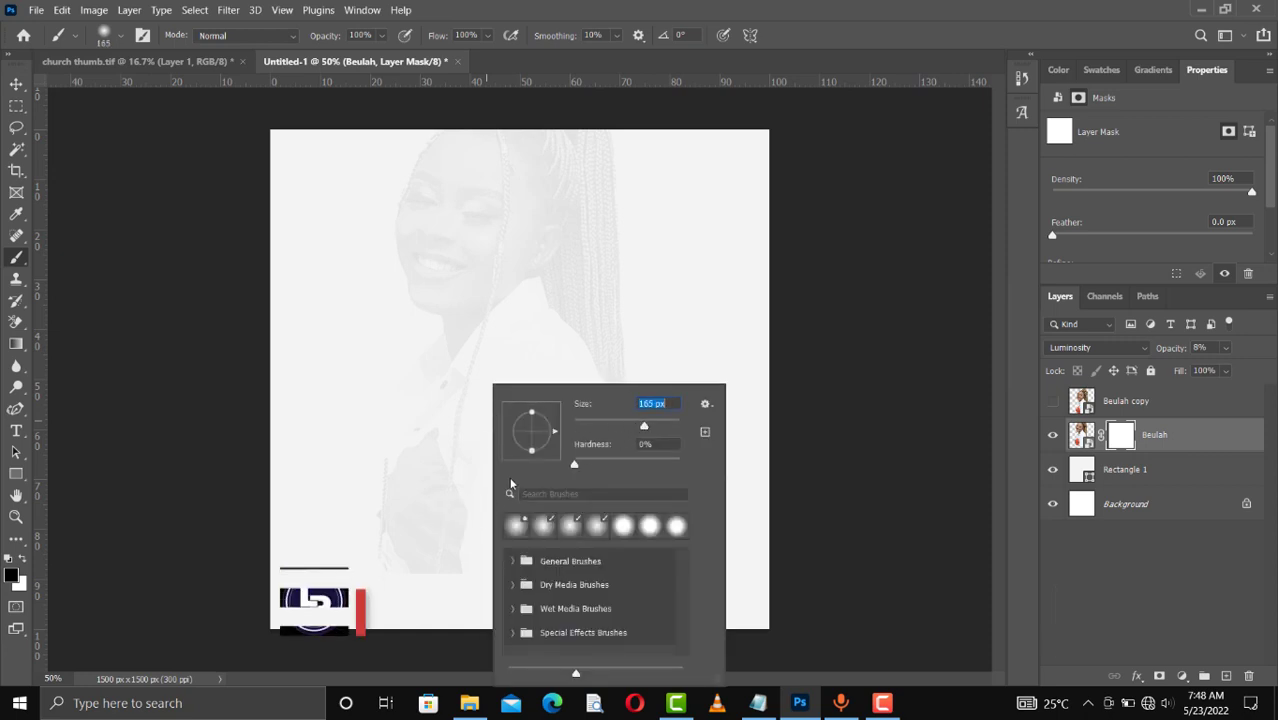
pyautogui.click(668, 426)
pyautogui.click(397, 539)
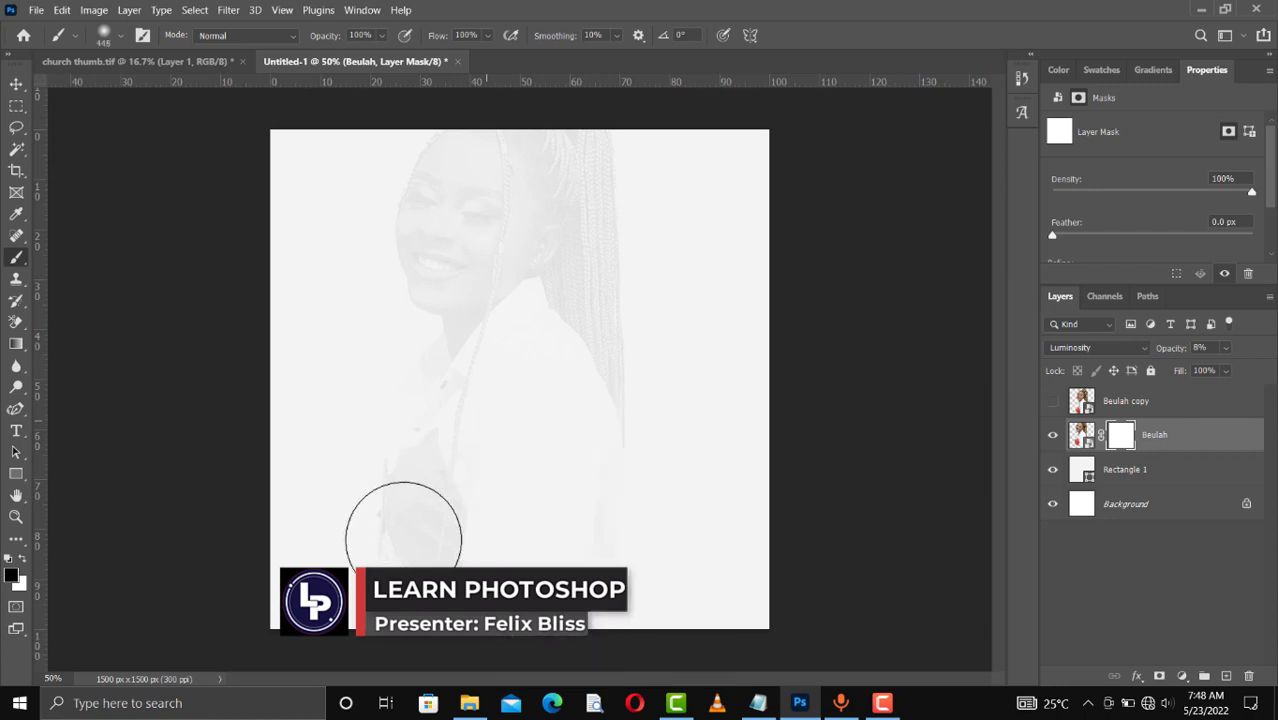
pyautogui.moveTo(403, 538)
pyautogui.mouseDown()
pyautogui.moveTo(543, 548)
pyautogui.moveTo(540, 610)
pyautogui.mouseUp()
pyautogui.moveTo(451, 563)
pyautogui.mouseDown()
pyautogui.moveTo(525, 563)
pyautogui.moveTo(678, 524)
pyautogui.moveTo(610, 471)
pyautogui.moveTo(587, 380)
pyautogui.mouseUp()
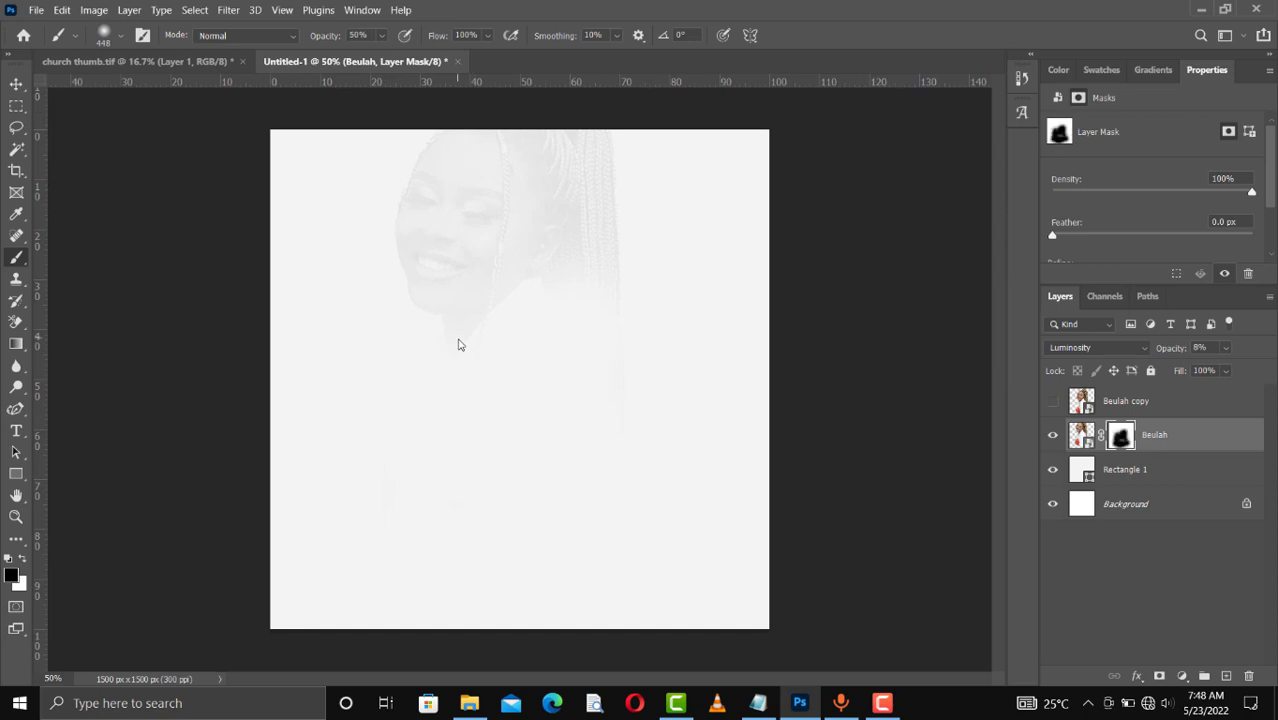
# Soften the portrait's face and neck by painting black on the mask at 50% brush opacity
pyautogui.moveTo(462, 311); pyautogui.dragTo(447, 285)
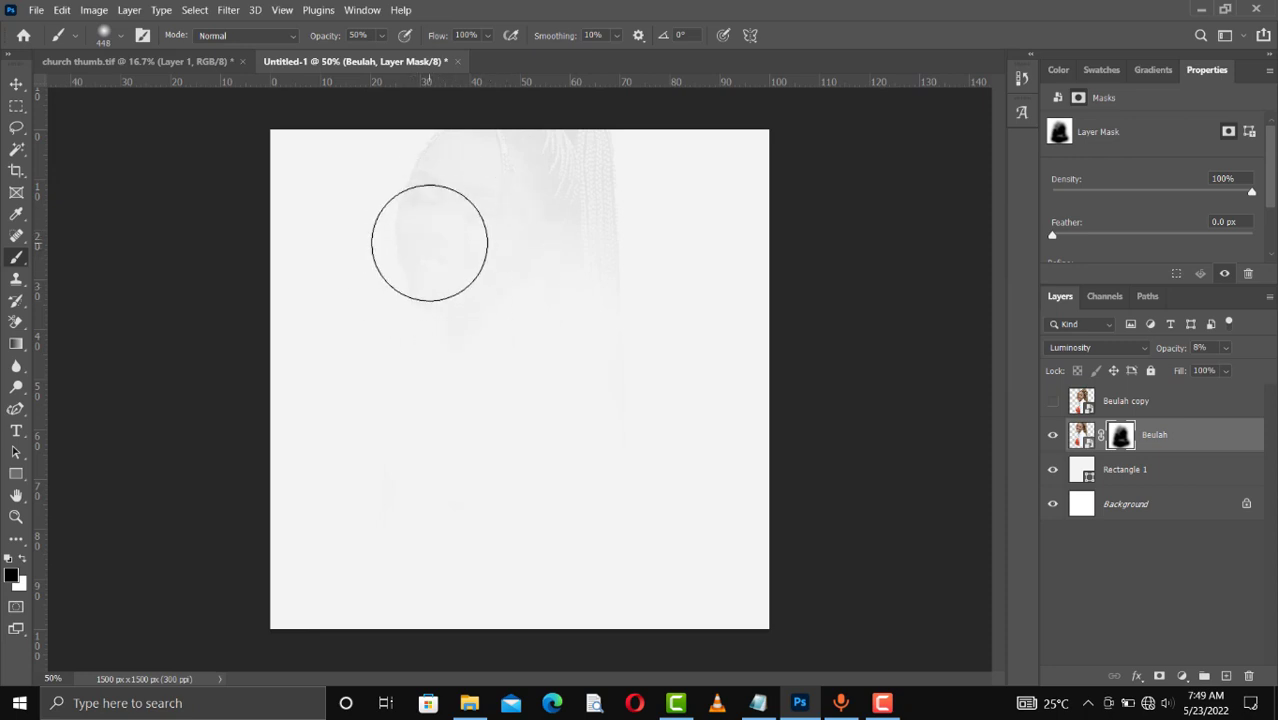
pyautogui.click(431, 257)
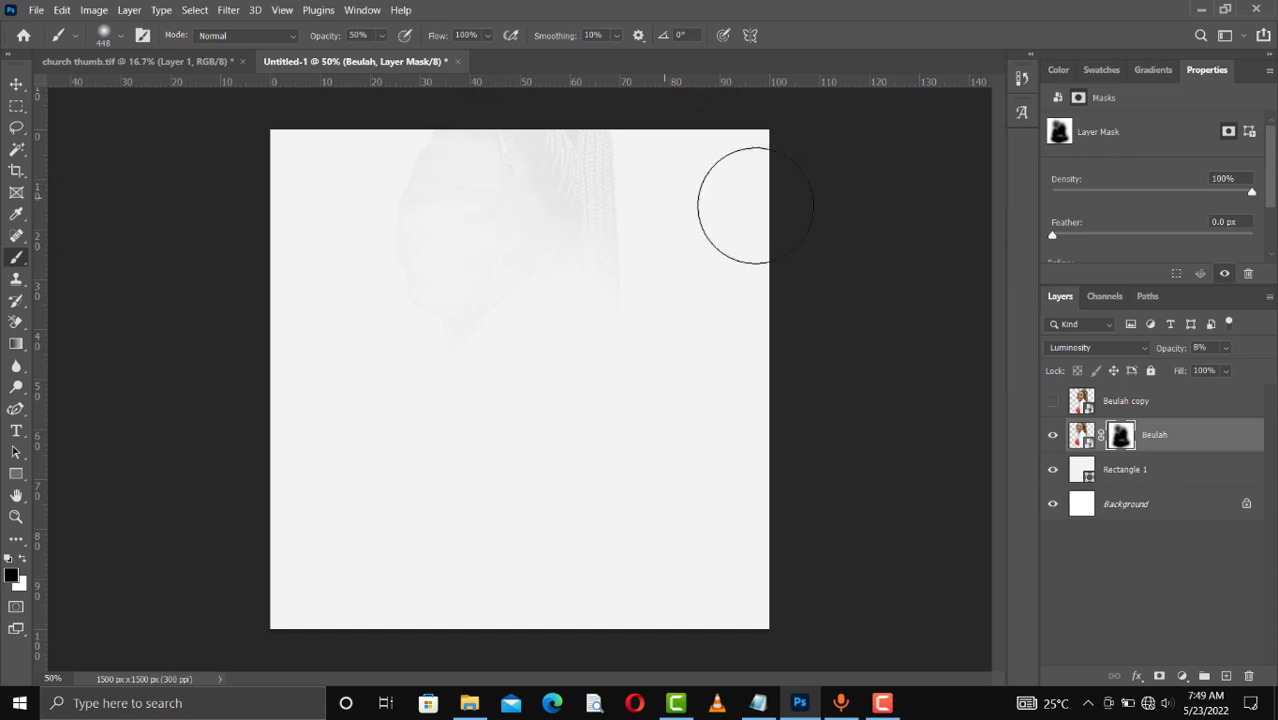
pyautogui.click(10, 90)
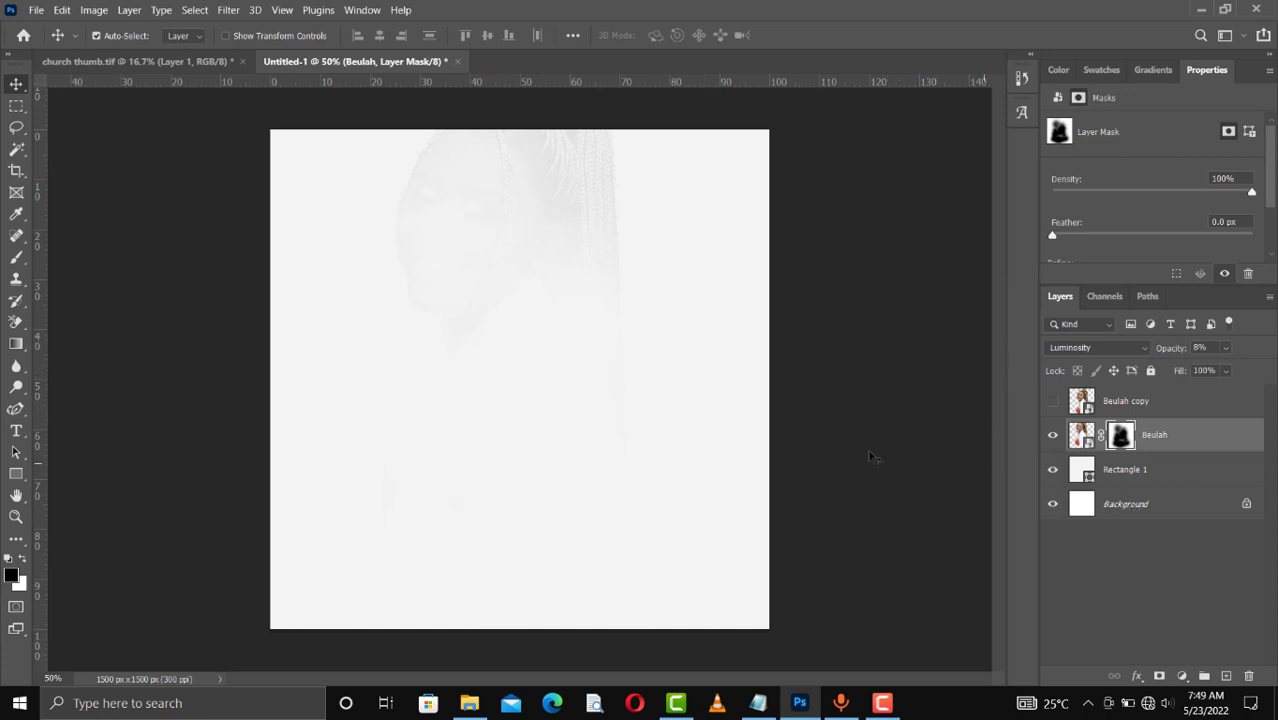
# Add a horizontal text layer reading "Happy Birthday" over the faded portrait's face
pyautogui.click(16, 433)
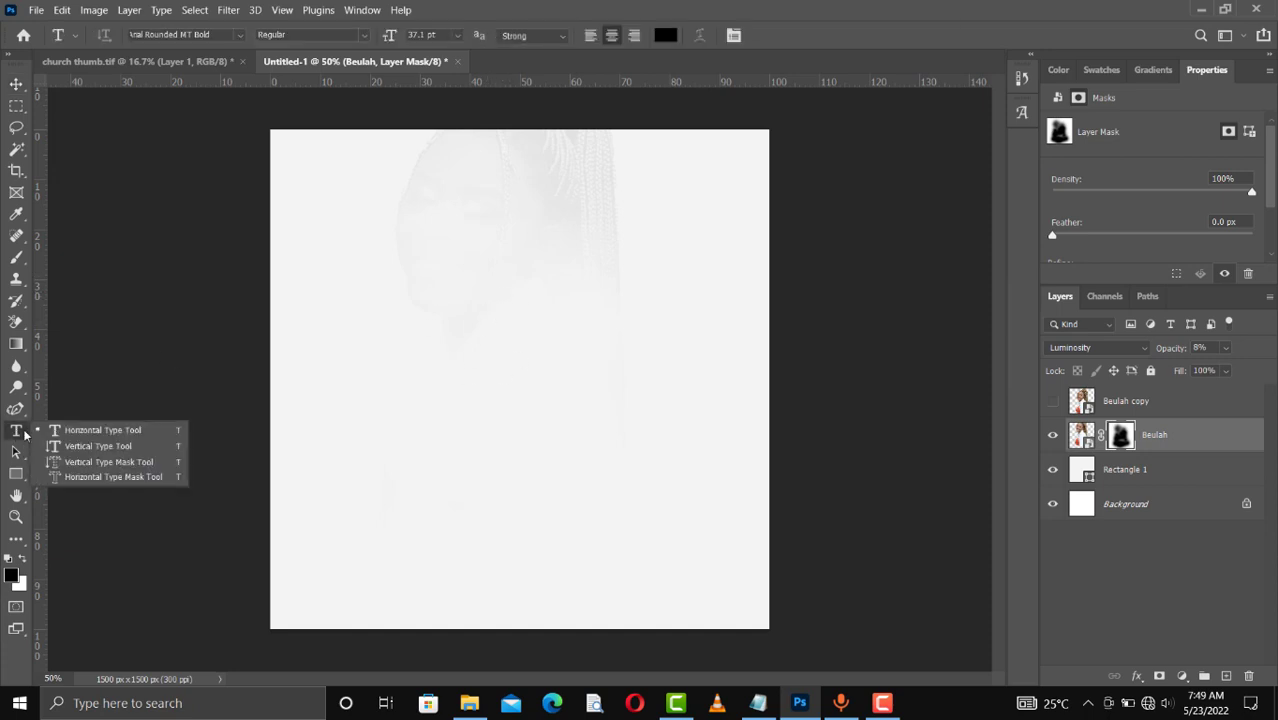
pyautogui.click(82, 431)
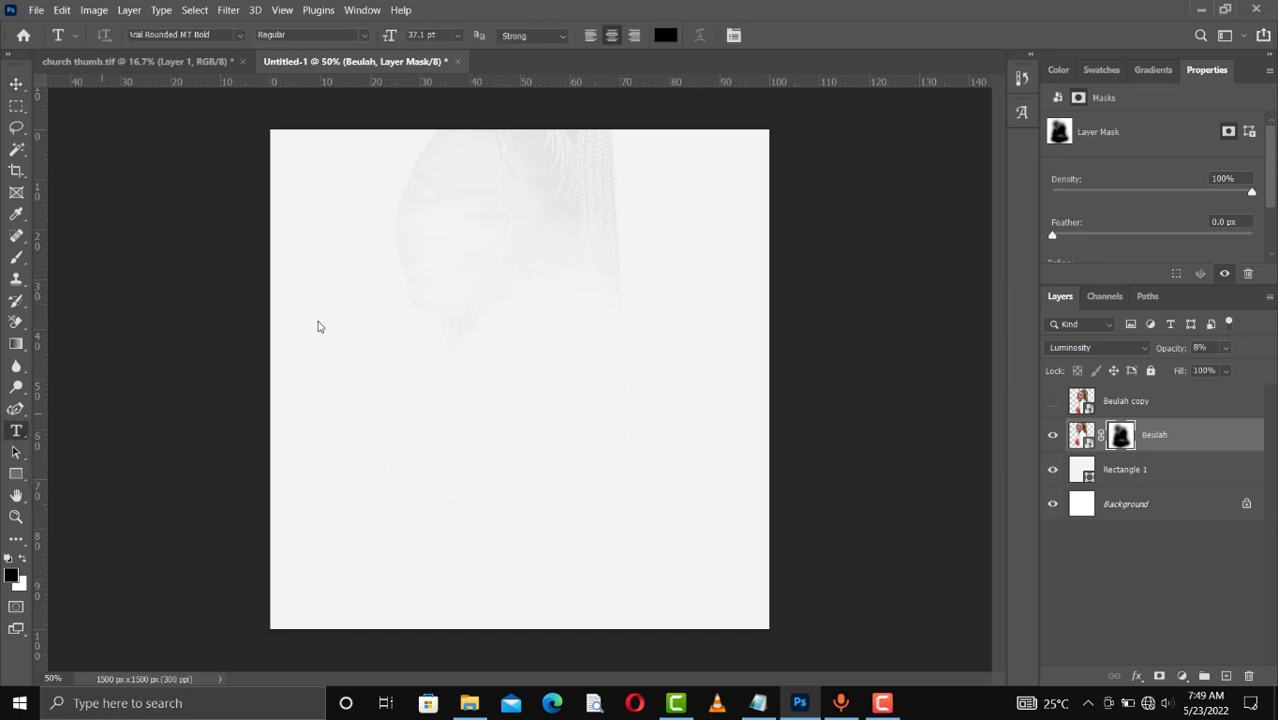
pyautogui.click(419, 233)
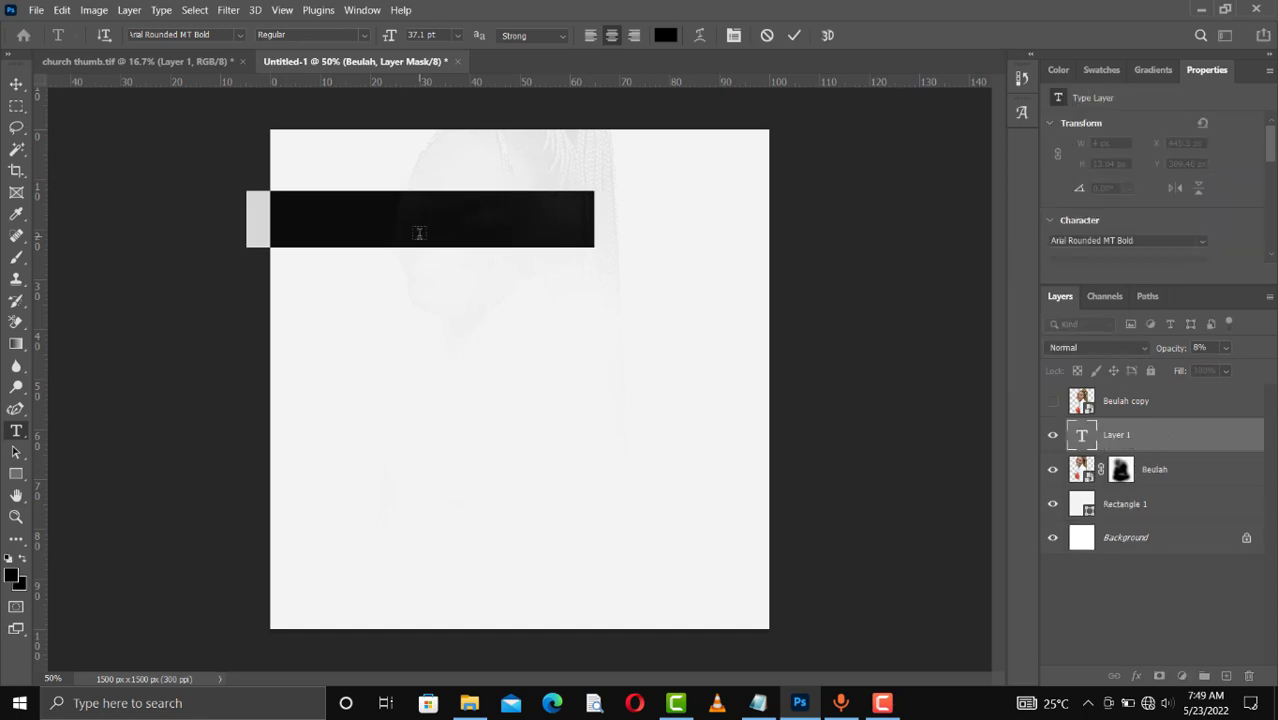
pyautogui.write('Ha')
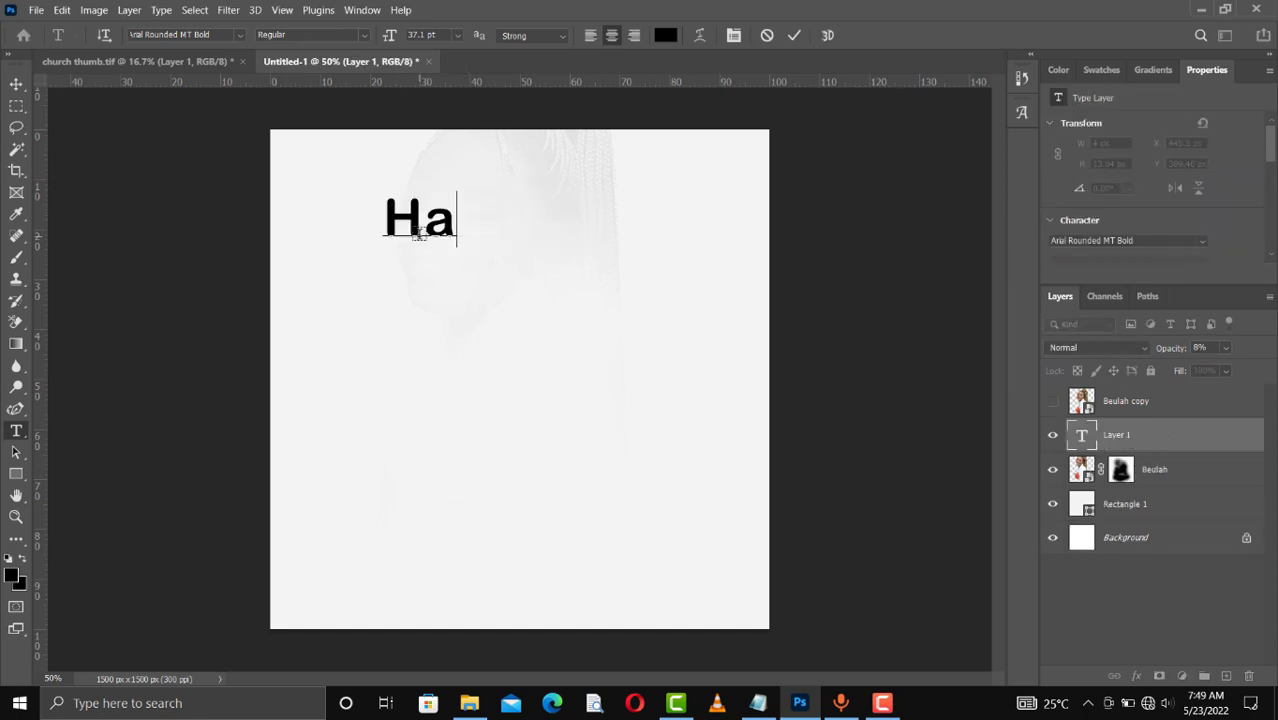
pyautogui.write('pp')
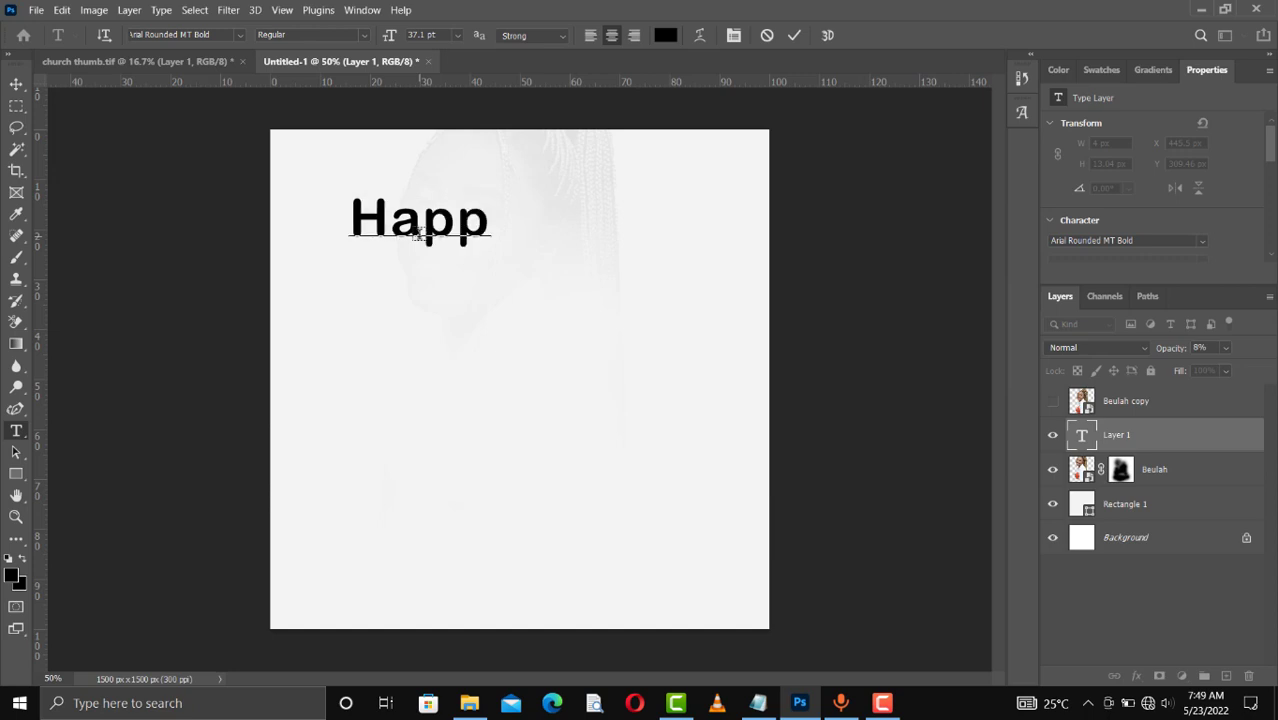
pyautogui.write('y ')
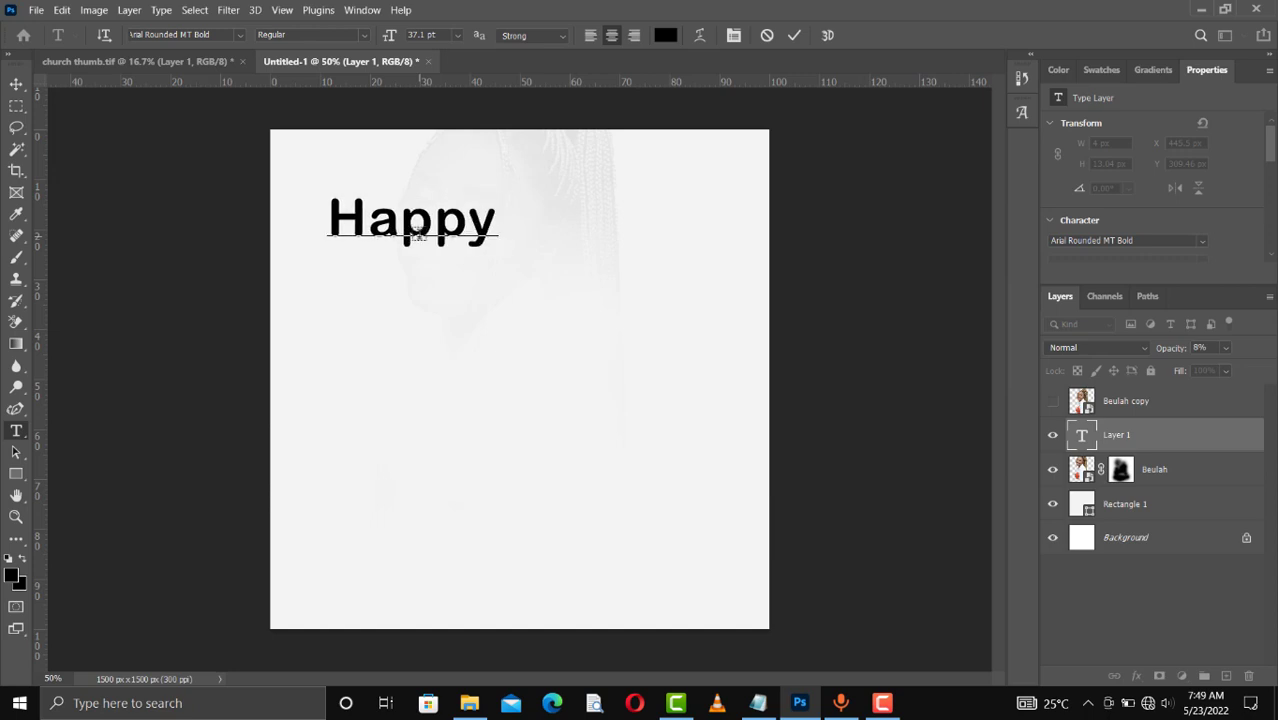
pyautogui.write('Bi')
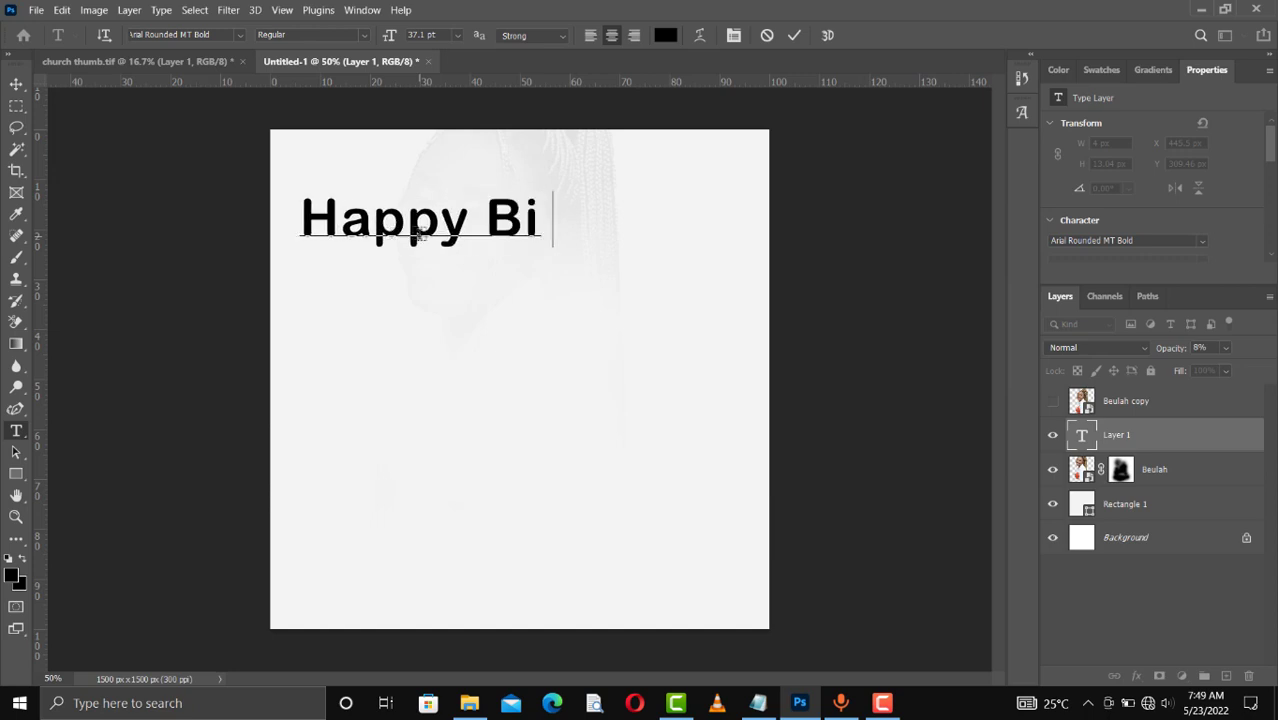
pyautogui.write('rthday')
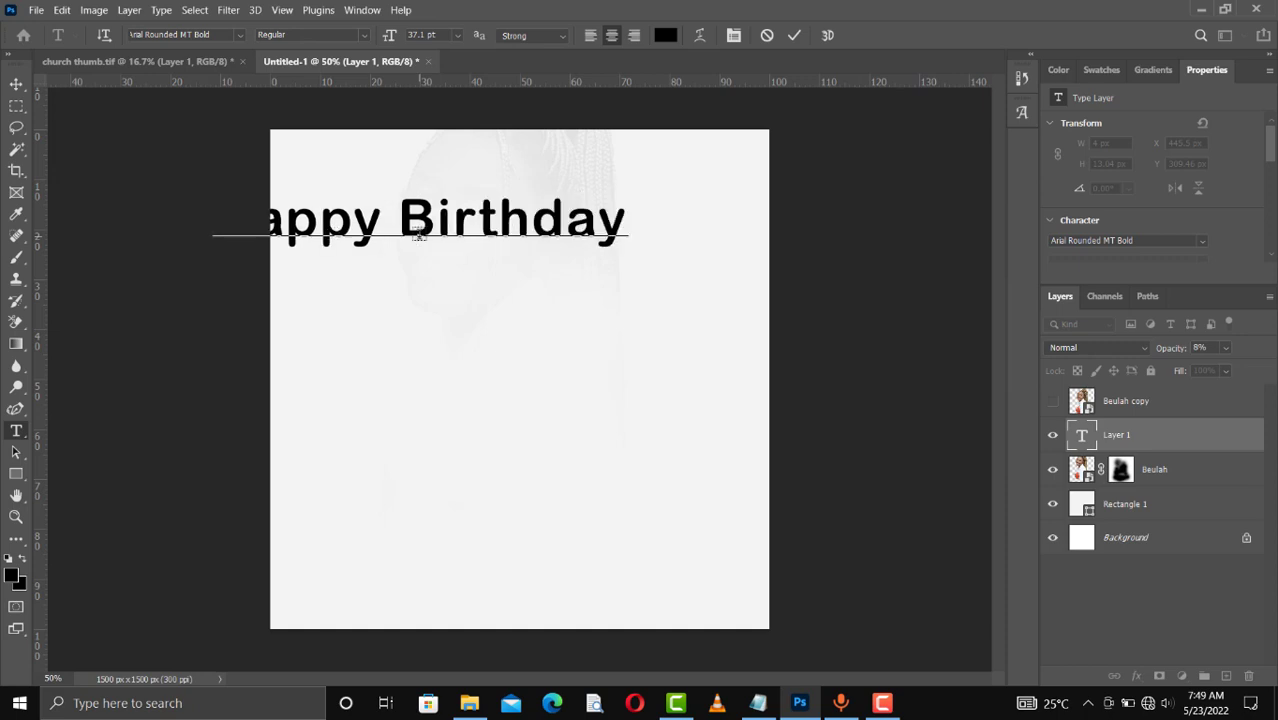
pyautogui.click(794, 35)
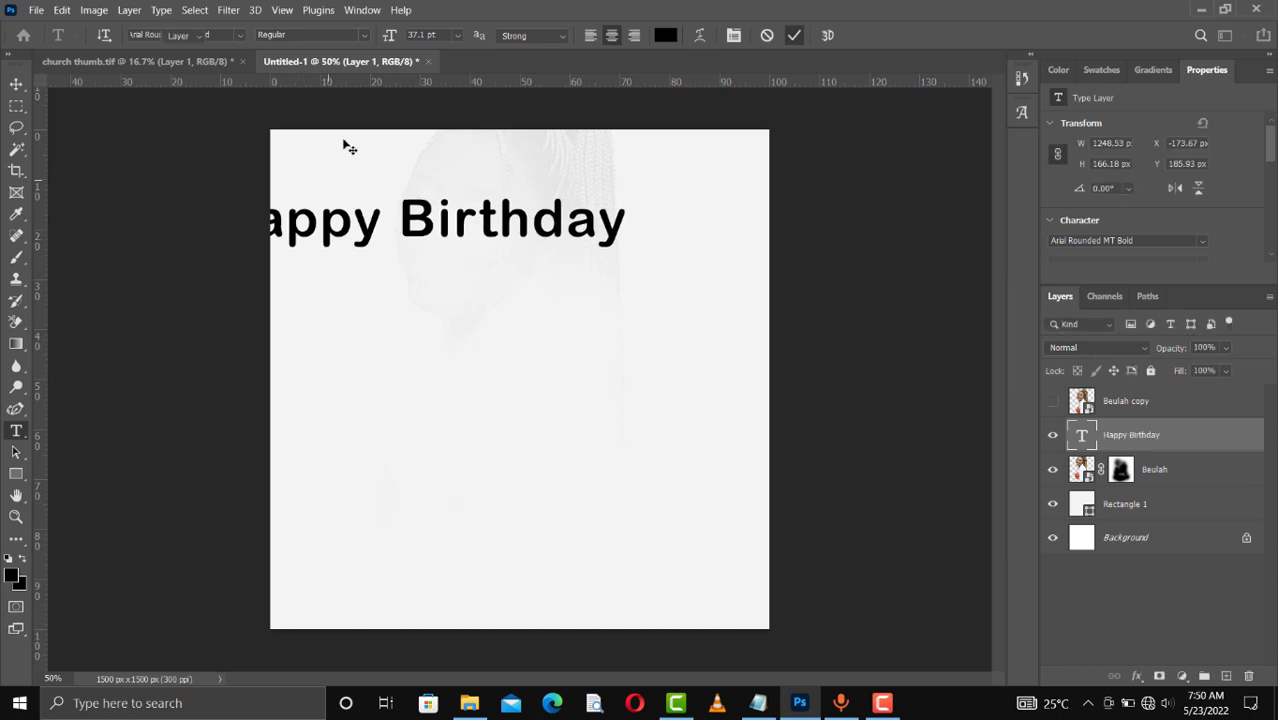
# Move the "Happy Birthday" text fully onto the canvas, to about X 200 px, Y 326 px
pyautogui.press('v')
pyautogui.press('t')
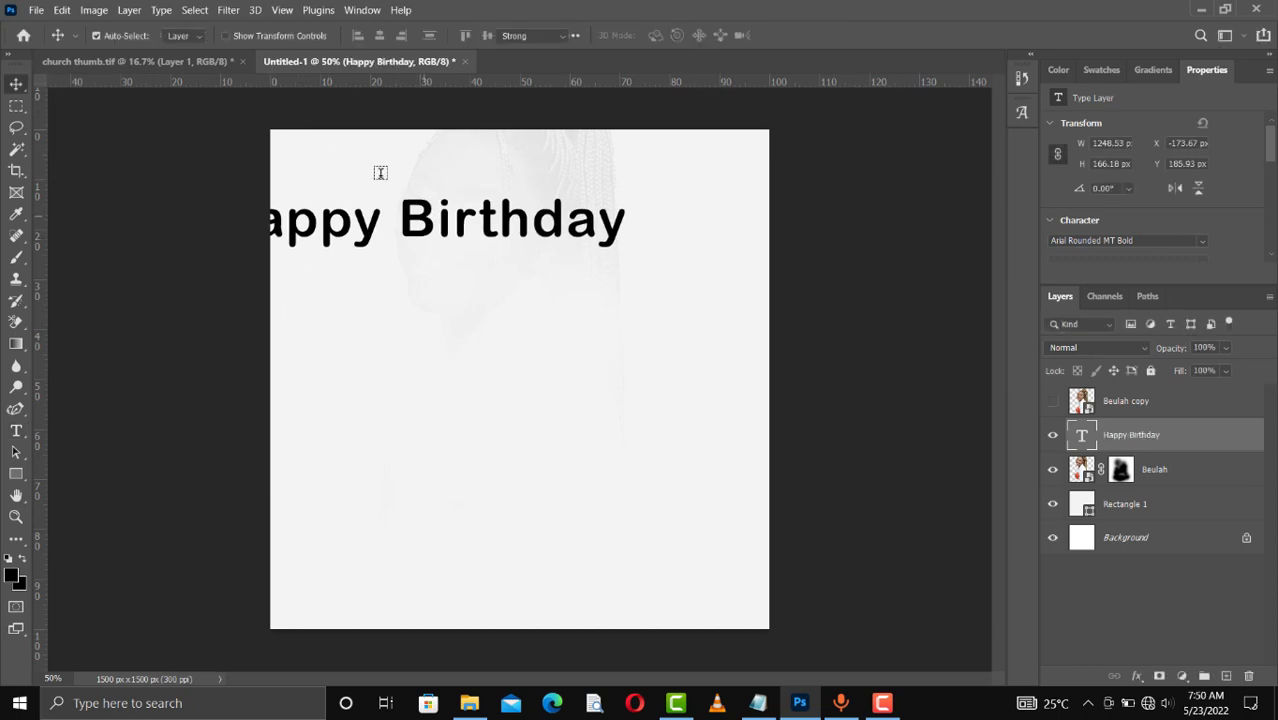
pyautogui.press('v')
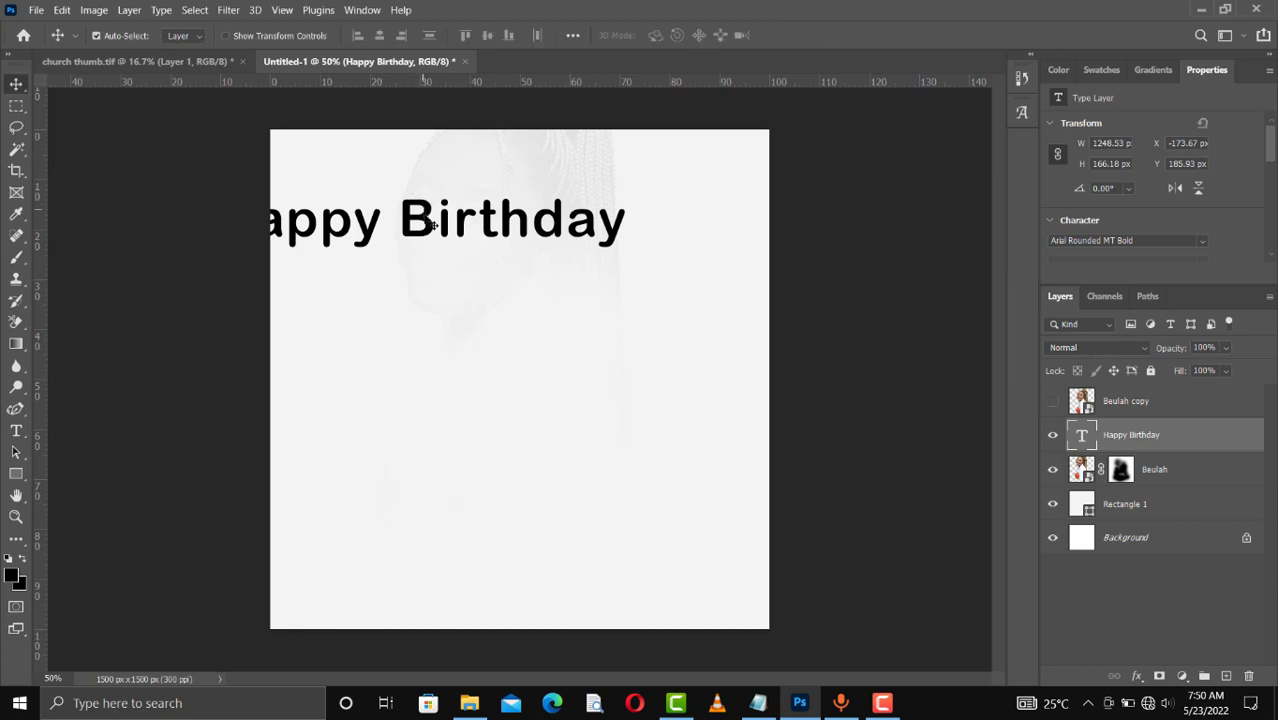
pyautogui.moveTo(478, 226); pyautogui.dragTo(517, 239)
pyautogui.moveTo(533, 250); pyautogui.dragTo(587, 285)
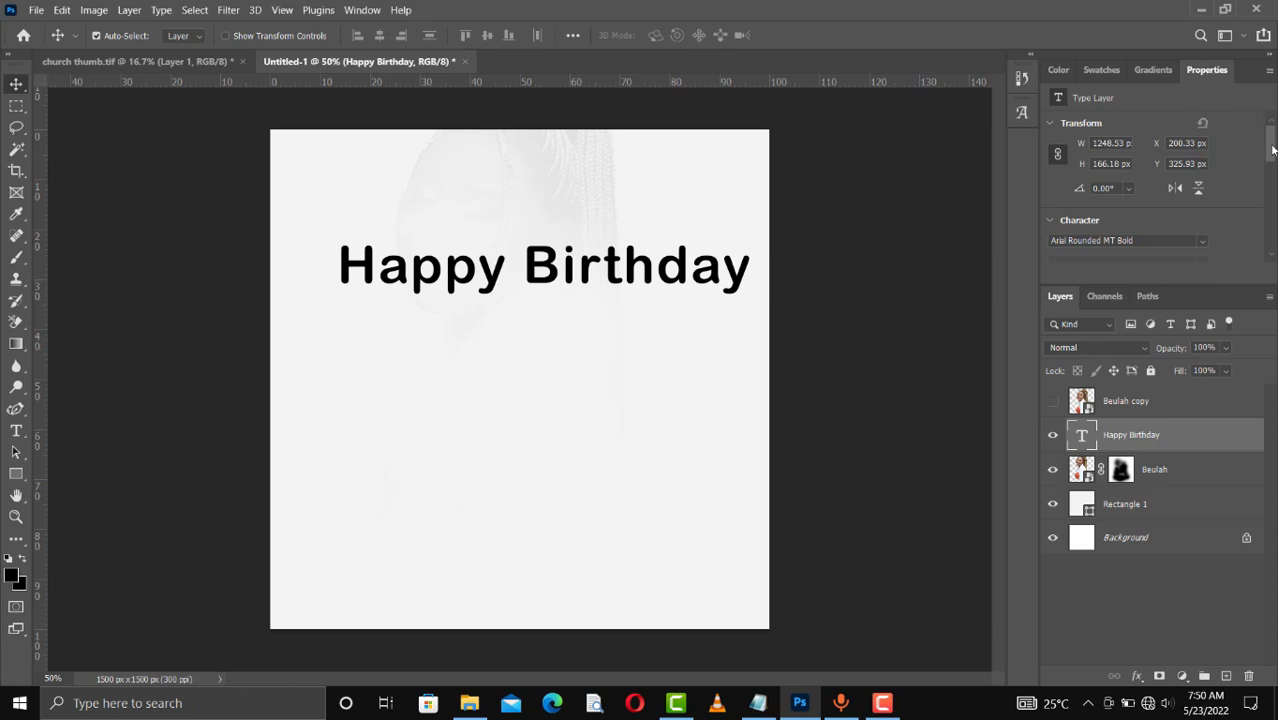
# Set the "Happy Birthday" text's tracking to 0 and its font size to 24 pt
pyautogui.moveTo(1275, 147); pyautogui.dragTo(1275, 176)
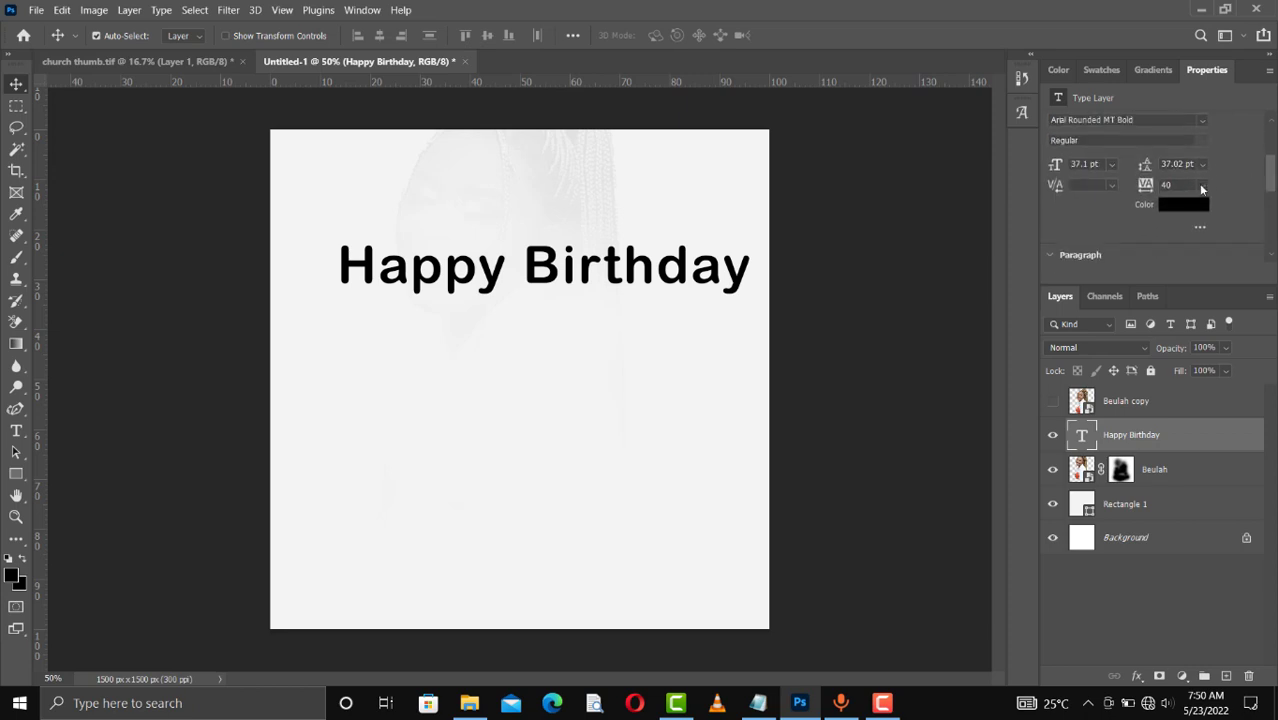
pyautogui.click(1202, 186)
pyautogui.click(1190, 286)
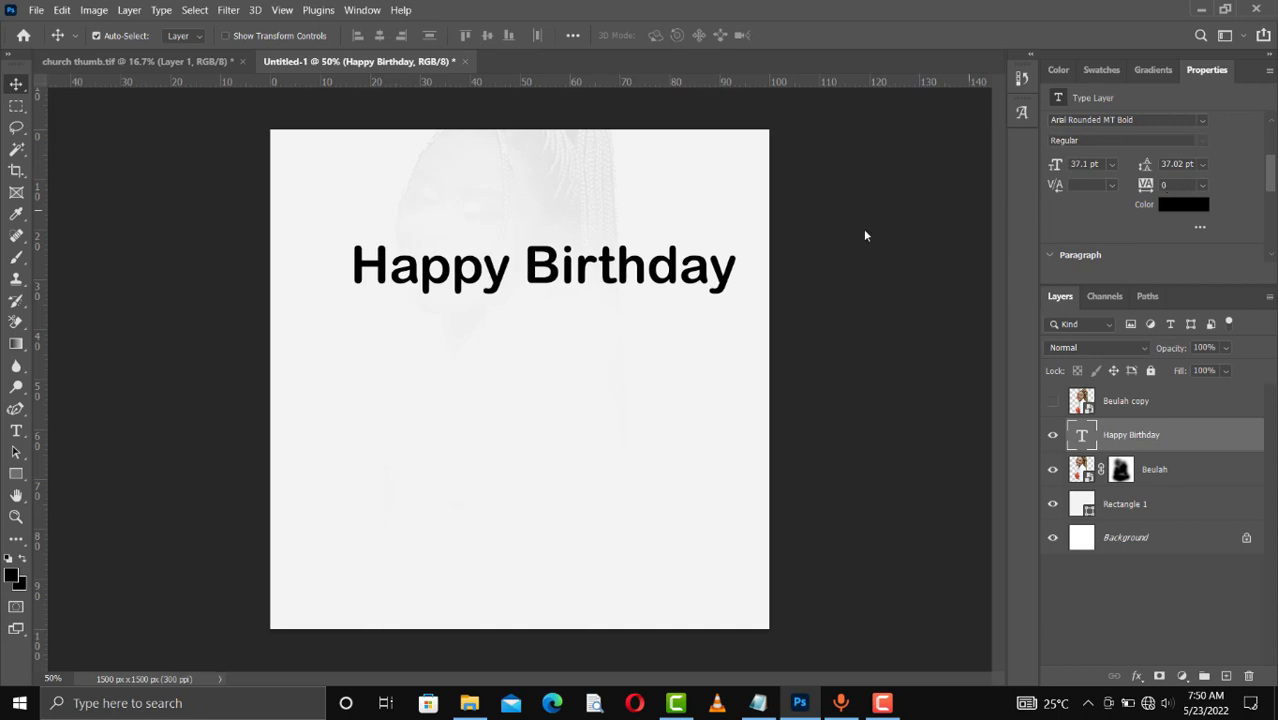
pyautogui.click(1111, 166)
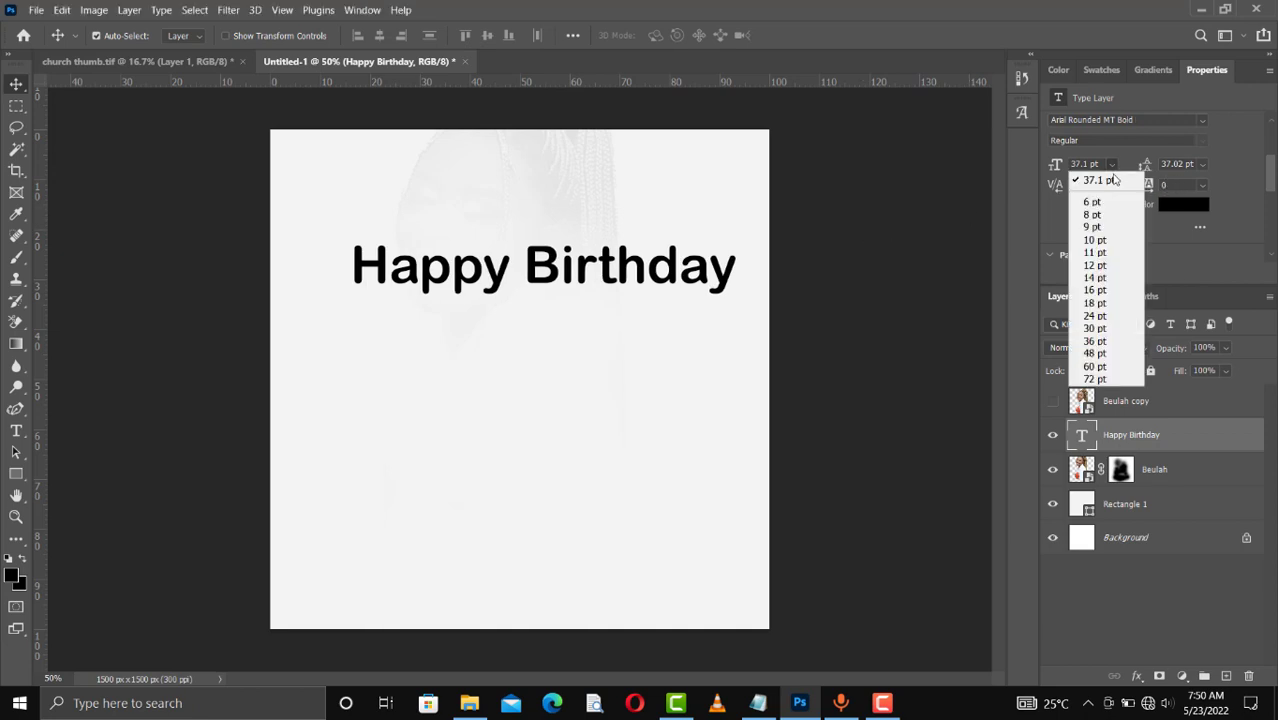
pyautogui.click(1097, 290)
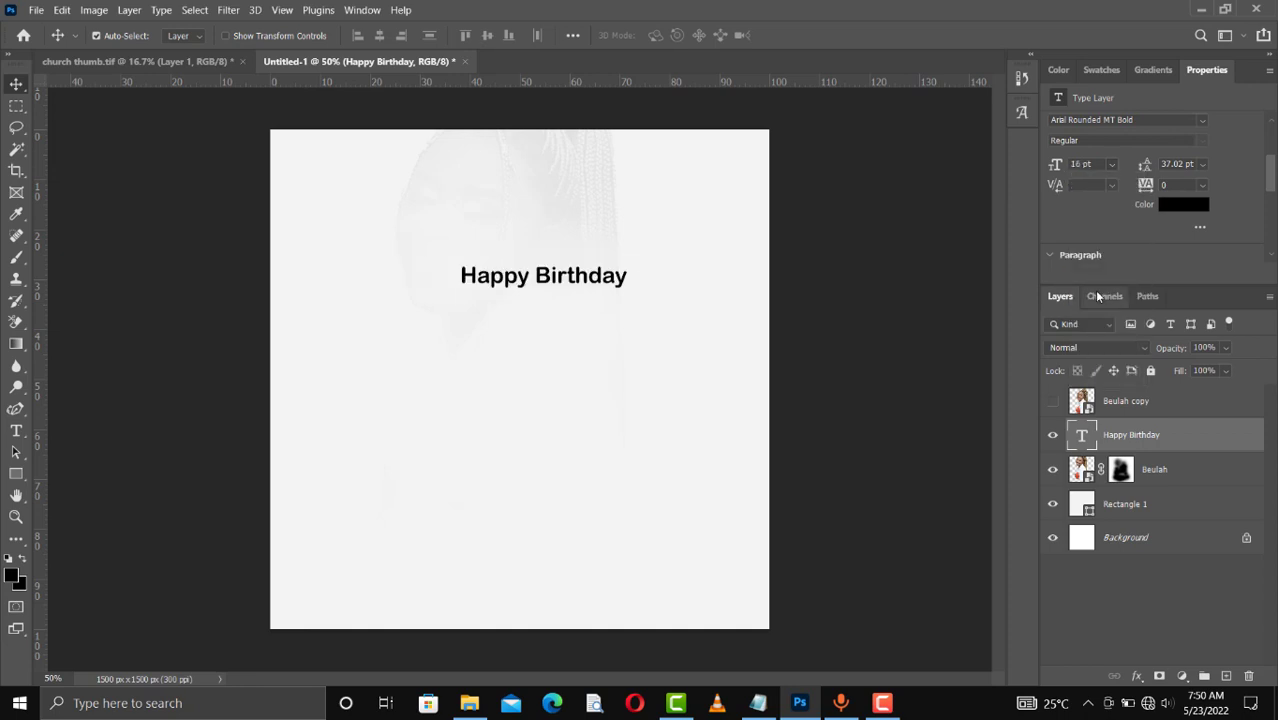
pyautogui.click(1111, 165)
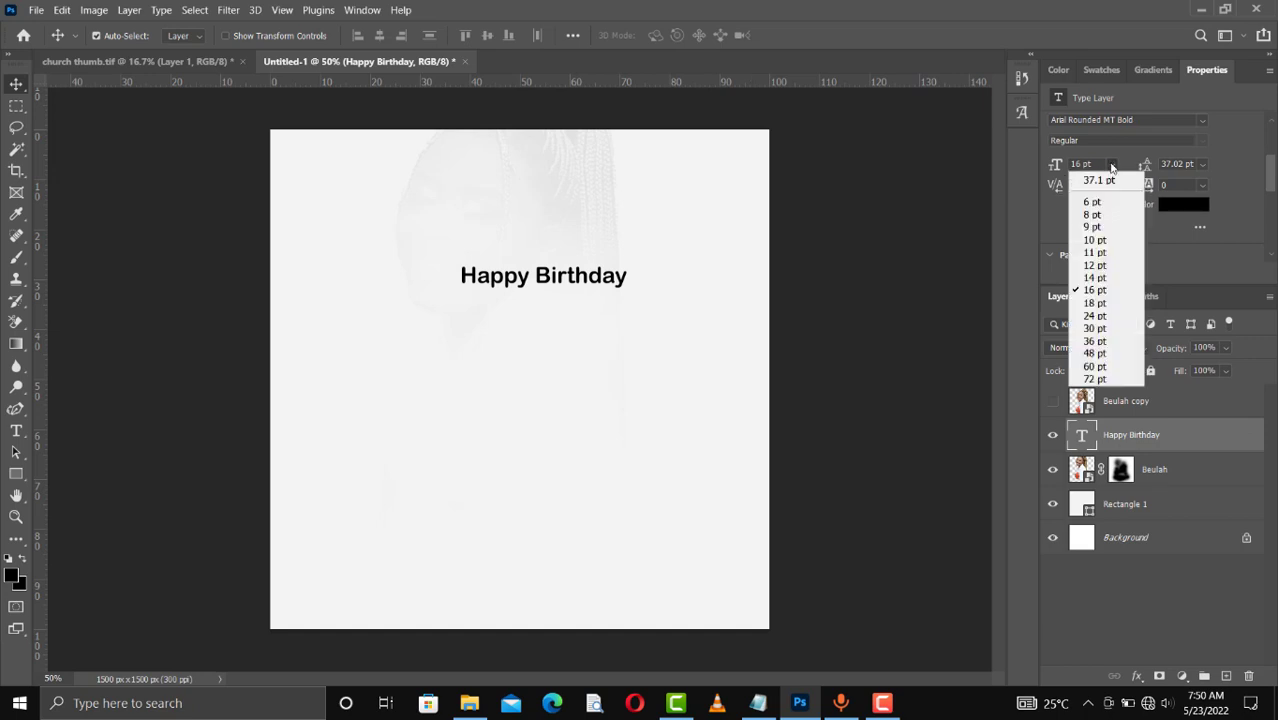
pyautogui.click(1106, 316)
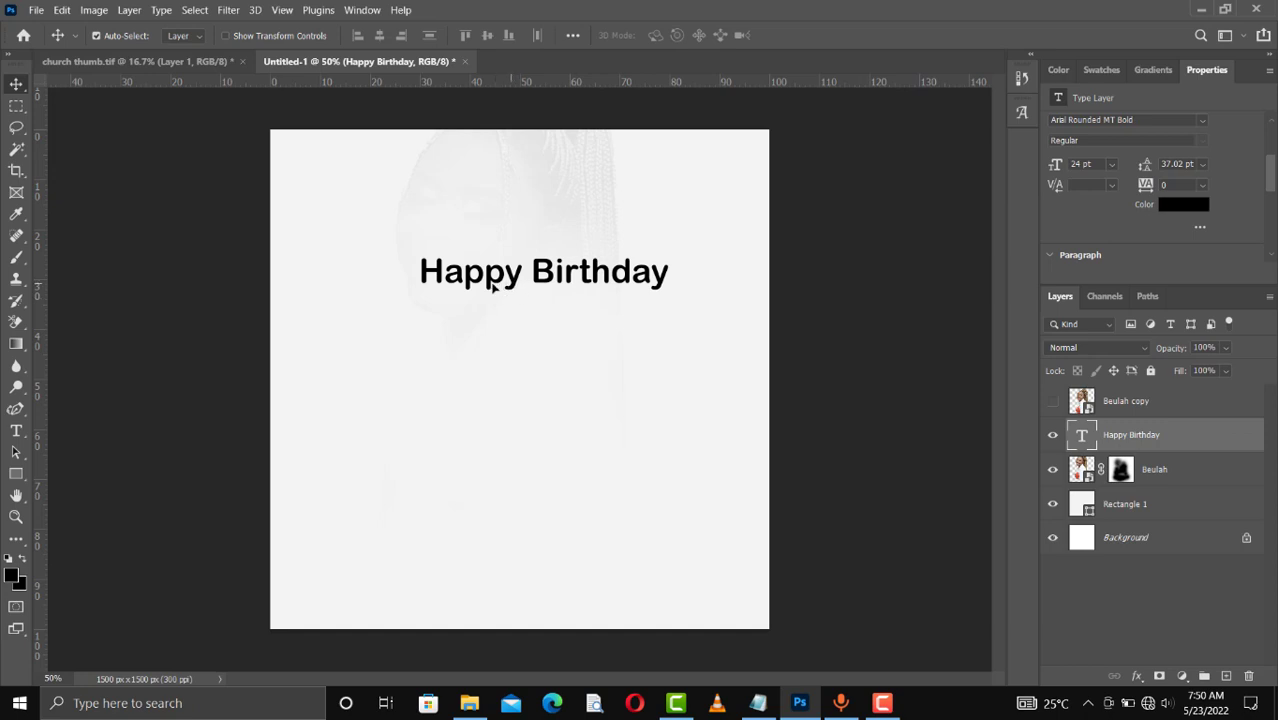
# Move the "Happy Birthday" text up and left to about X 358 px, Y 315 px
pyautogui.moveTo(519, 293); pyautogui.dragTo(485, 275)
pyautogui.press('Left')
pyautogui.press('Left')
pyautogui.press('Left')
pyautogui.press('Left')
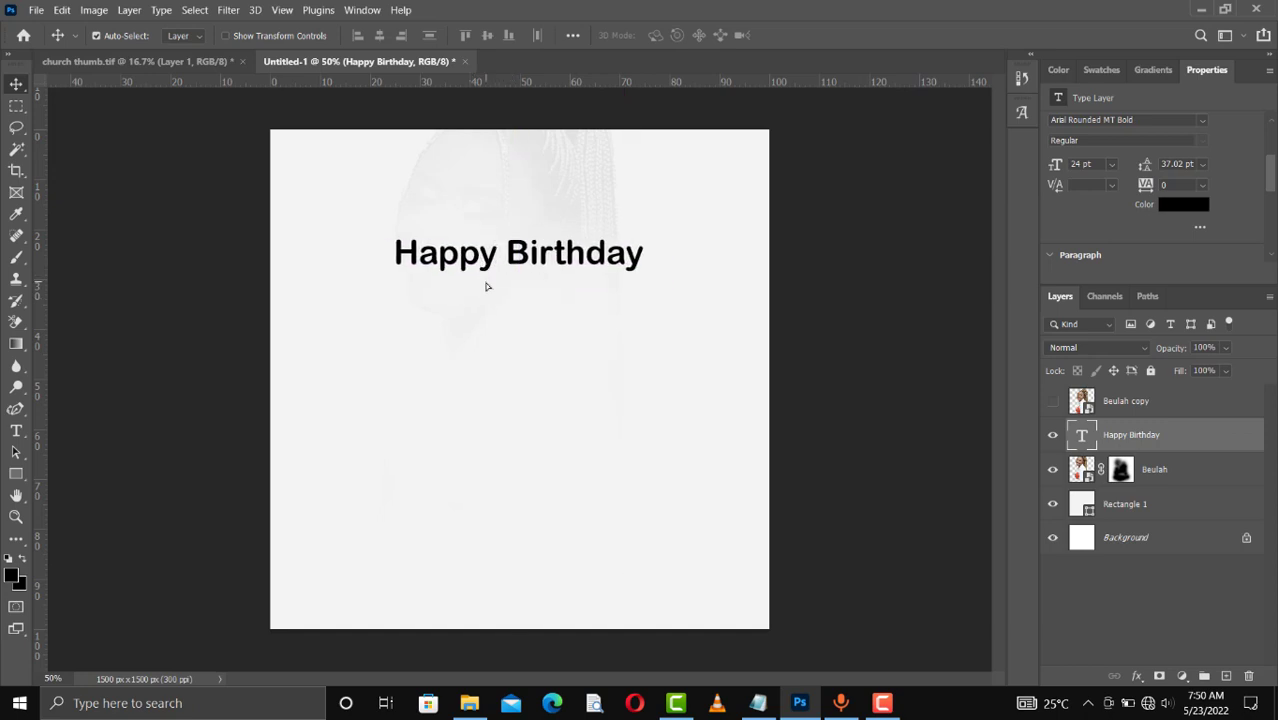
pyautogui.press('Up')
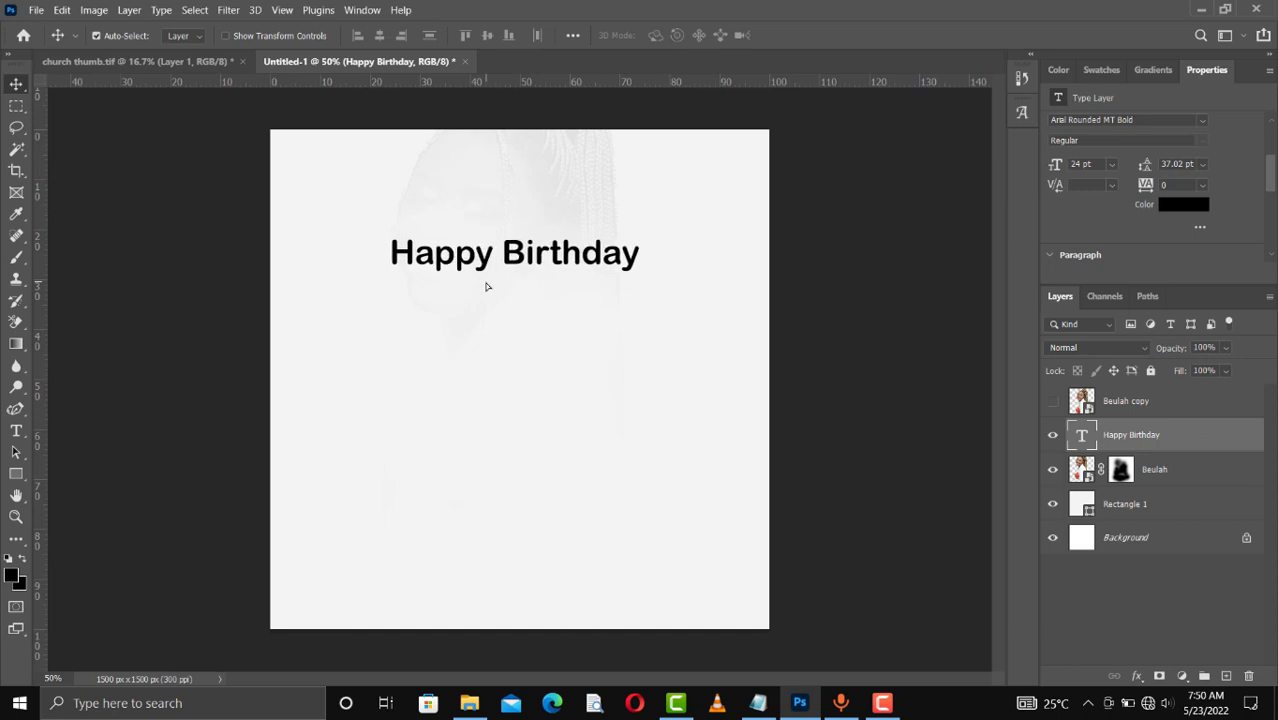
pyautogui.press('Left')
pyautogui.press('Left')
pyautogui.press('Left')
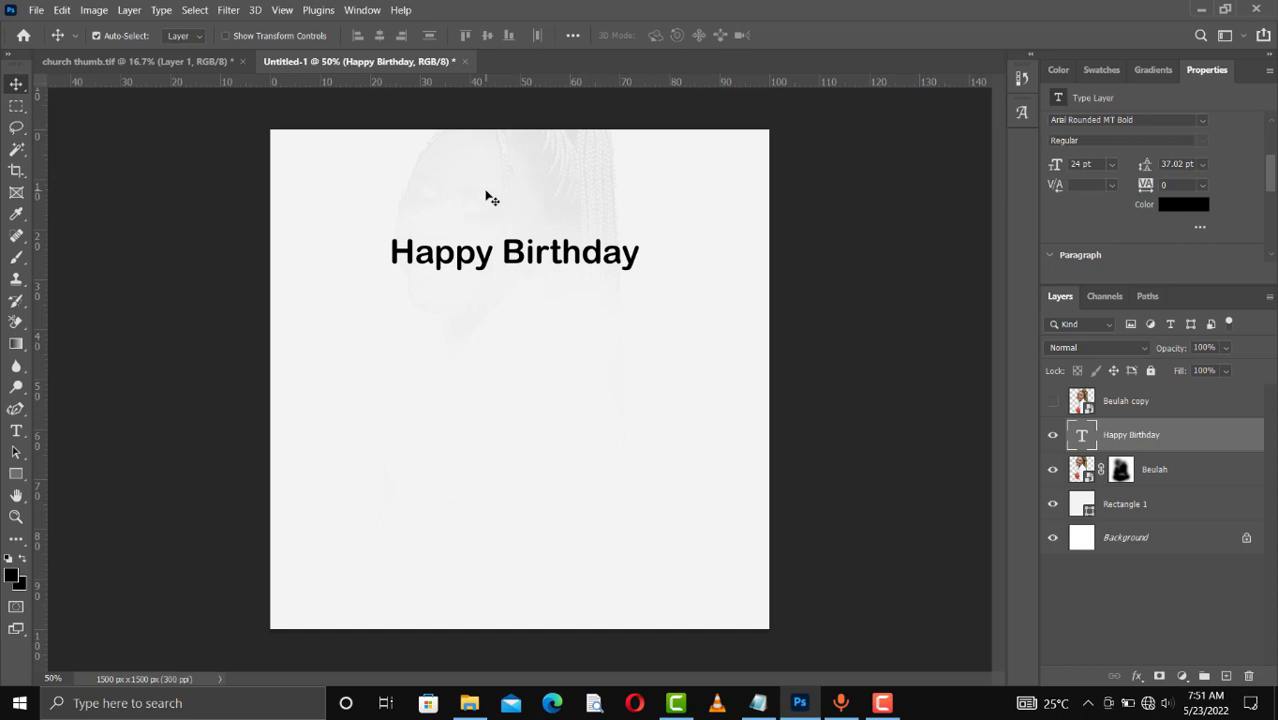
# Raise the masked portrait layer's opacity to 17%
pyautogui.hotkey('alt', '[')
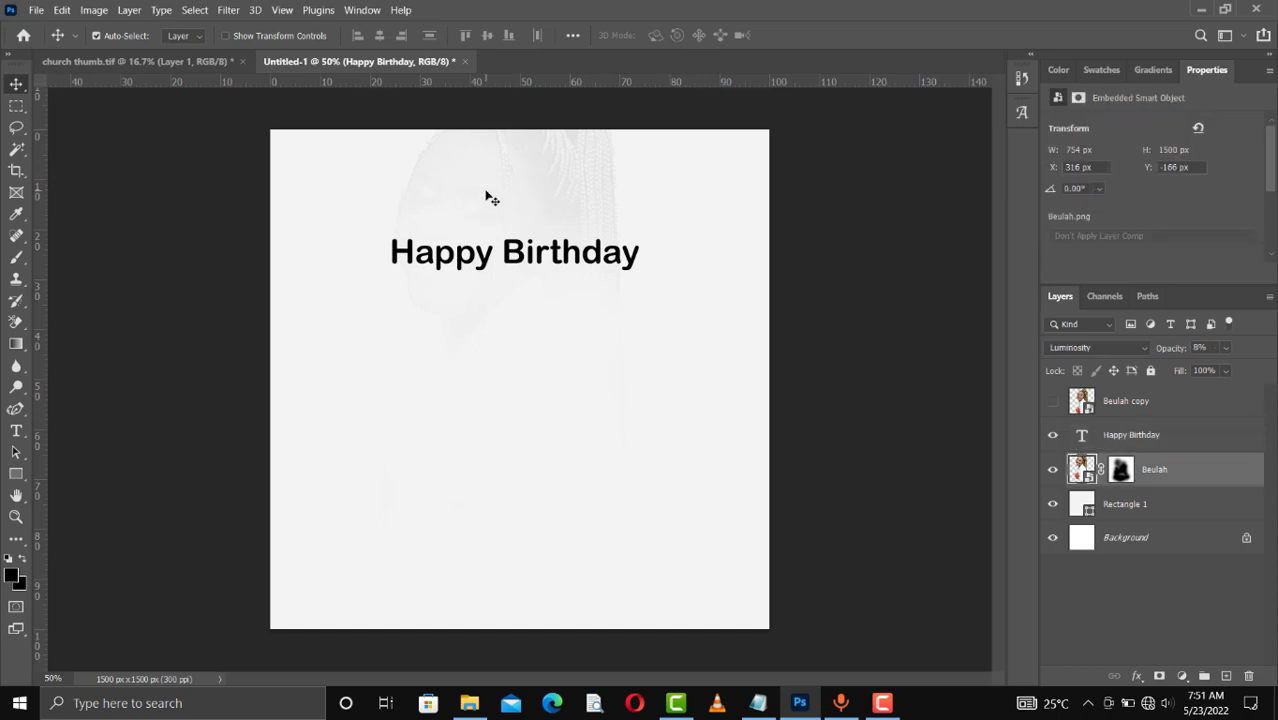
pyautogui.click(1224, 349)
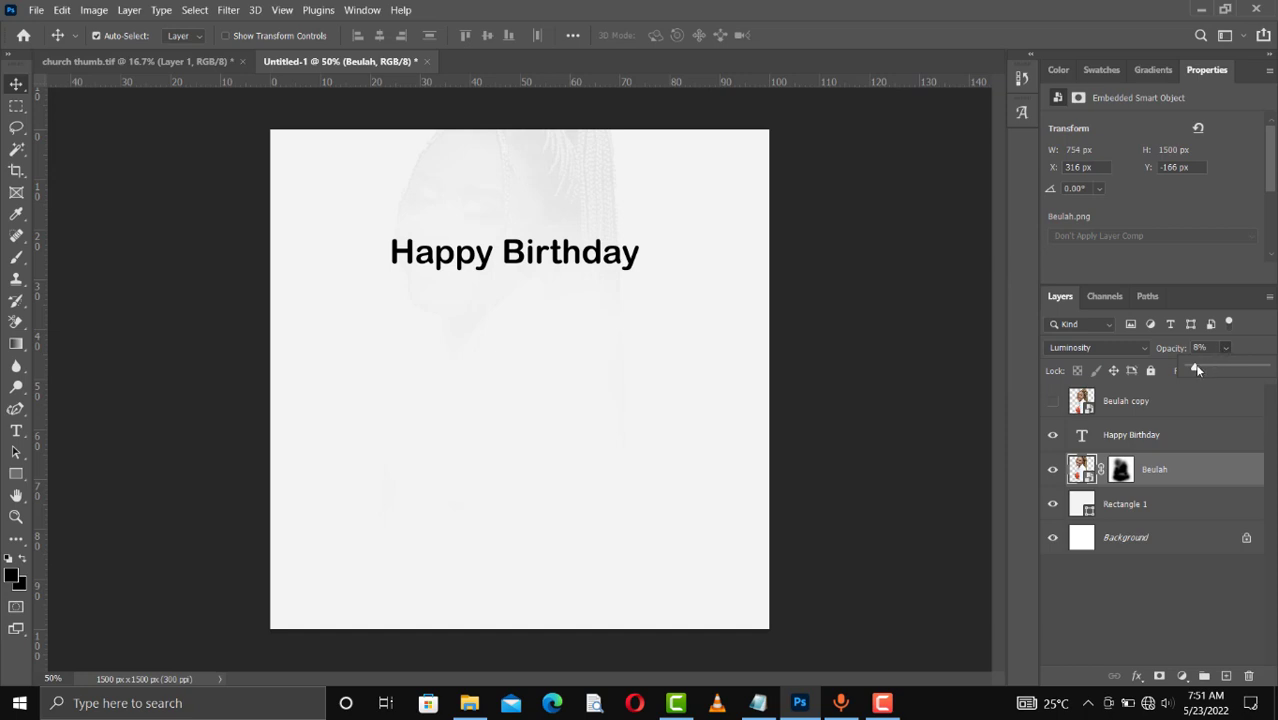
pyautogui.moveTo(1196, 369); pyautogui.dragTo(1203, 370)
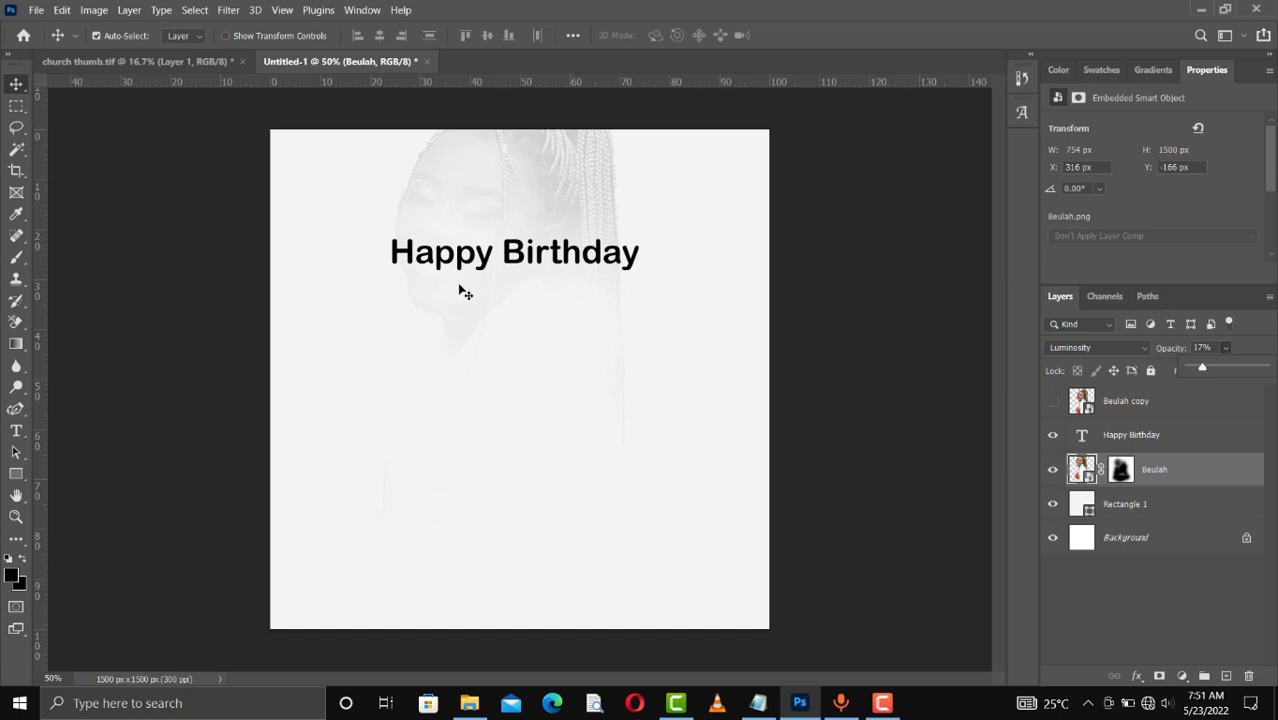
pyautogui.click(1129, 440)
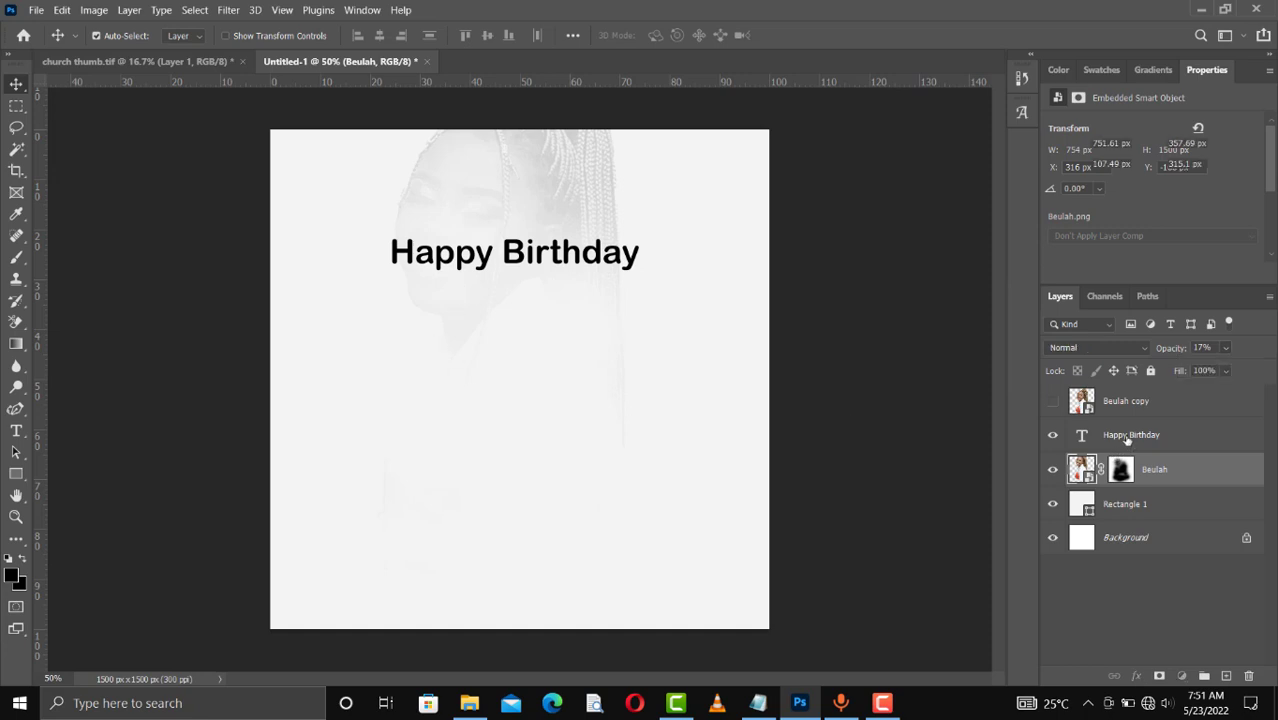
# Duplicate the "Happy Birthday" text layer and move the copy straight down 90 px, directly below the original
pyautogui.click(1128, 439)
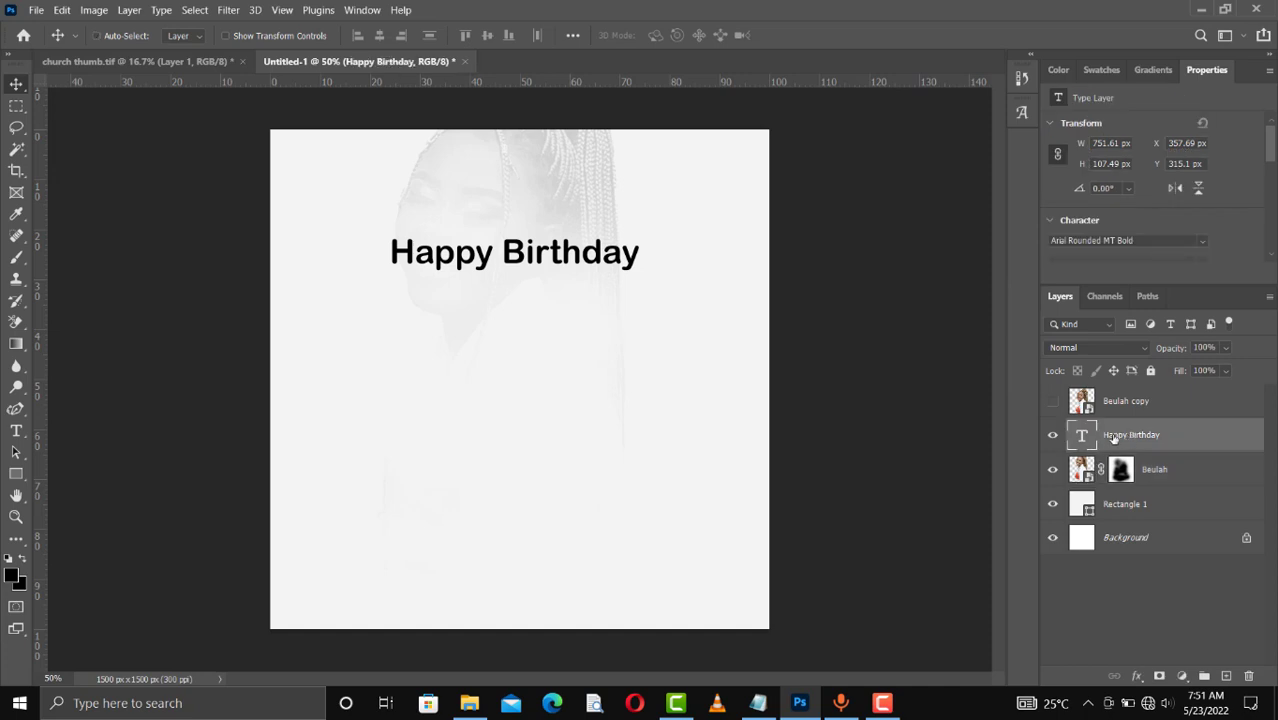
pyautogui.hotkey('ctrl', 'j')
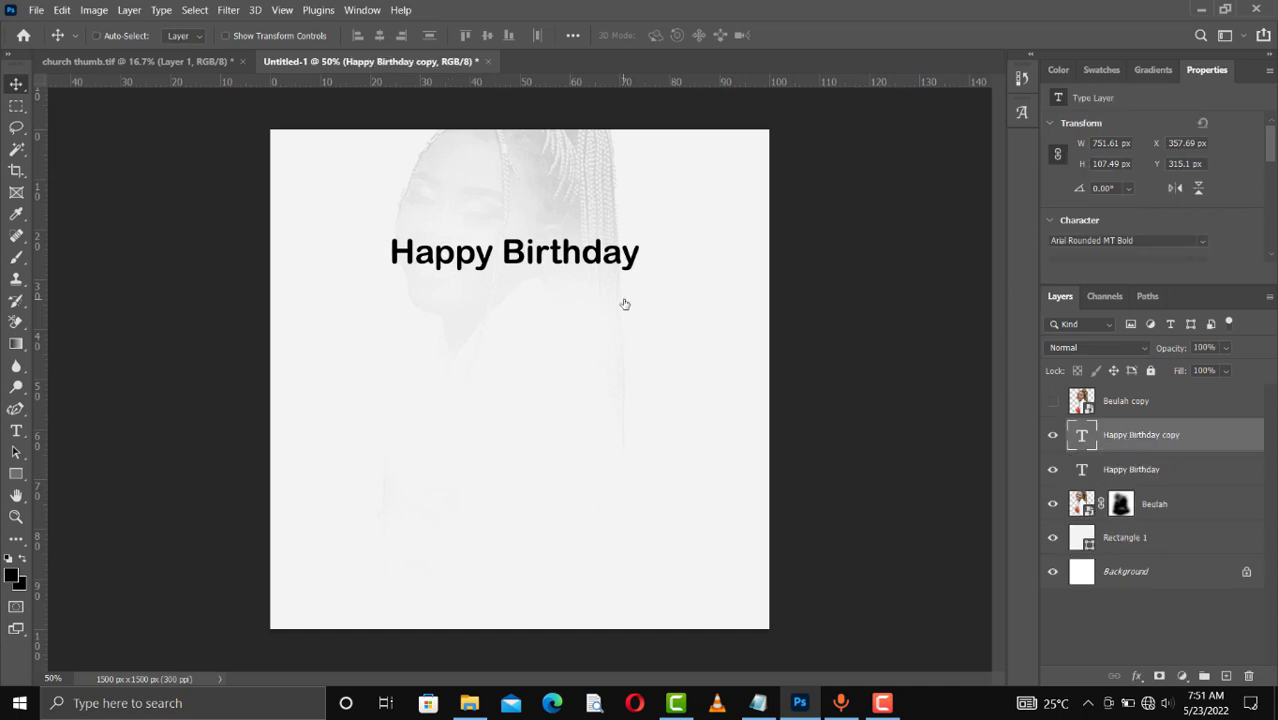
pyautogui.hotkey('shift', 'Down')
pyautogui.hotkey('shift', 'Down')
pyautogui.hotkey('shift', 'Down')
pyautogui.hotkey('shift', 'Down')
pyautogui.hotkey('shift', 'Down')
pyautogui.hotkey('shift', 'Down')
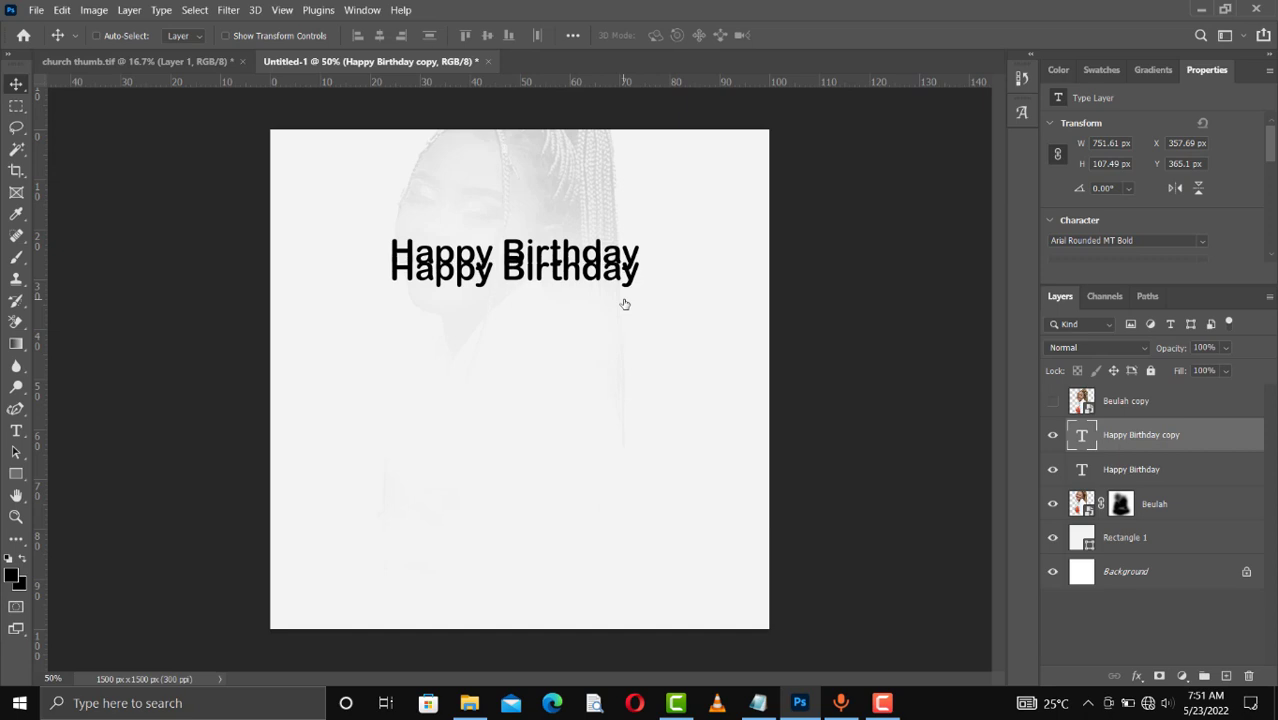
pyautogui.hotkey('shift', 'Down')
pyautogui.hotkey('shift', 'Down')
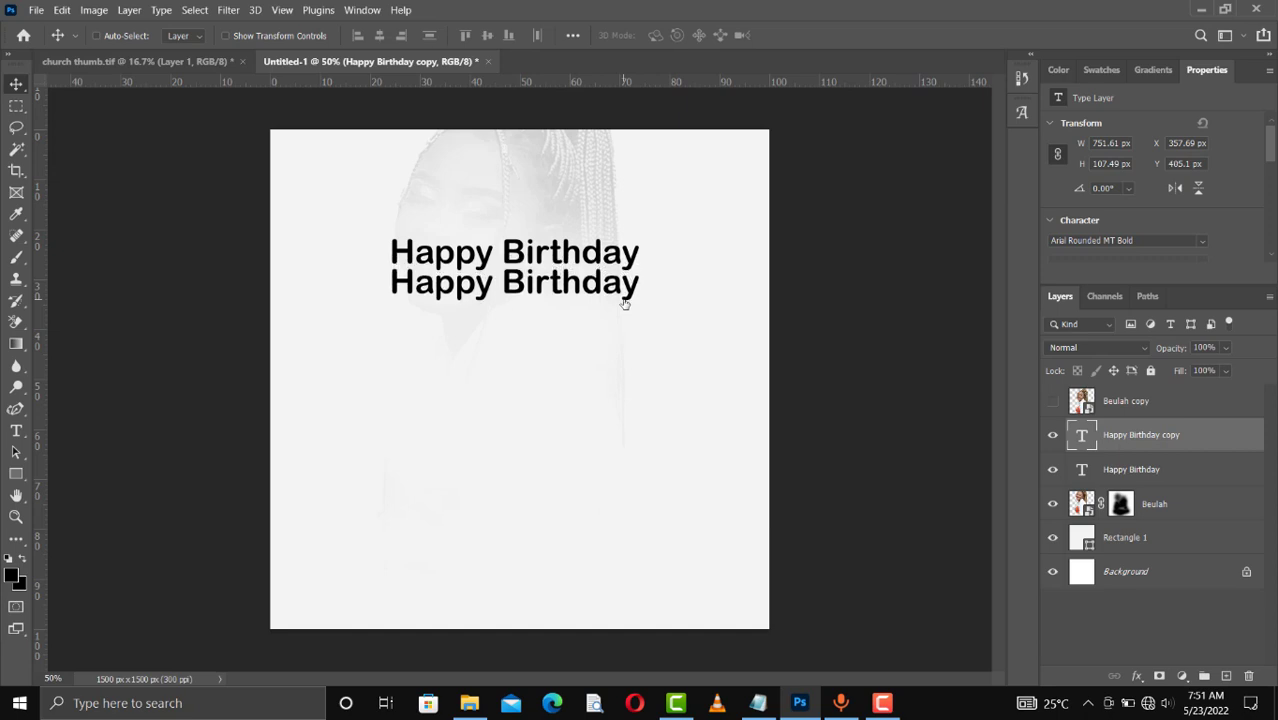
# Replace the copied text with the celebrant's first name in capitals, split over two lines after the third letter
pyautogui.doubleClick(512, 283)
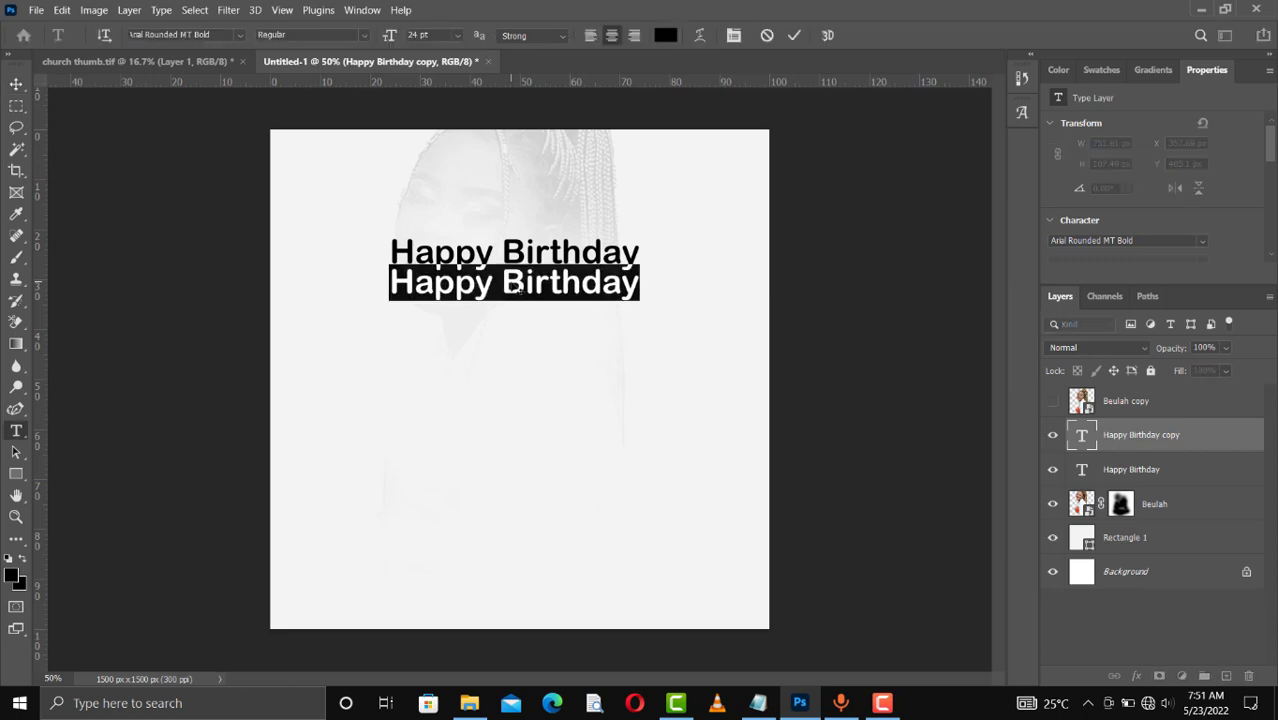
pyautogui.click(518, 288)
pyautogui.hotkey('ctrl', 'a')
pyautogui.write('BEU')
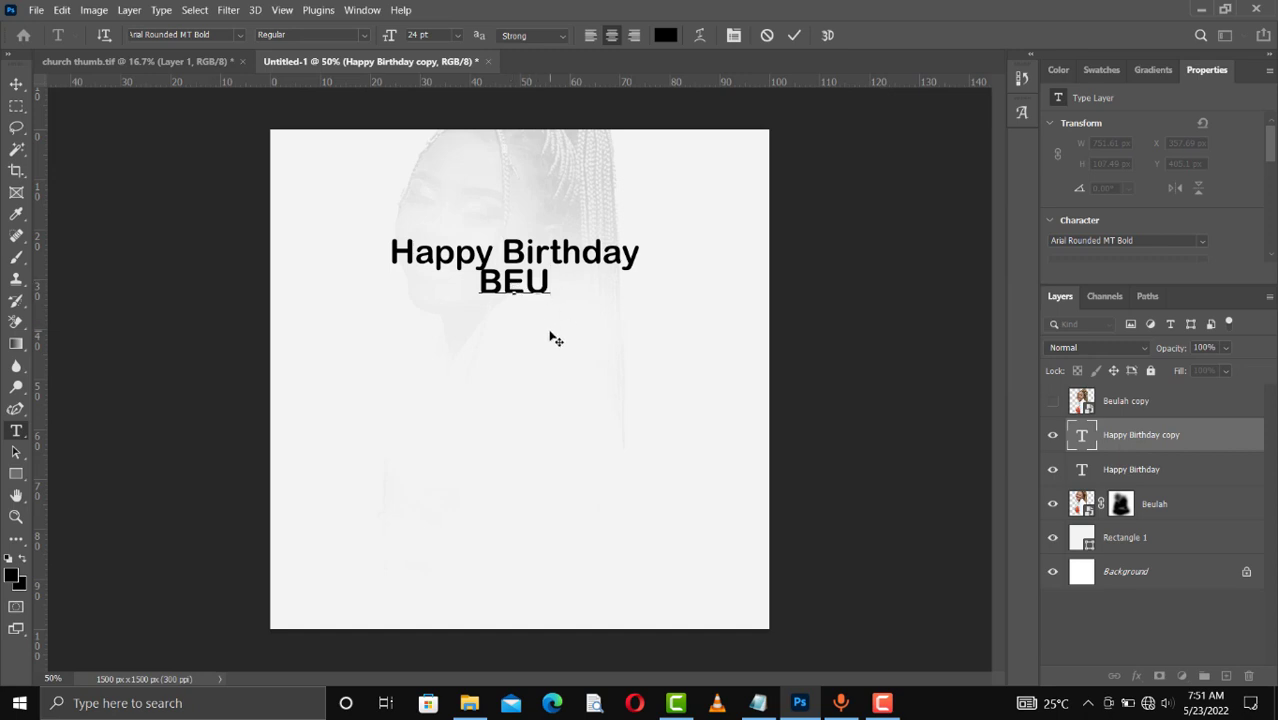
pyautogui.press('Return')
pyautogui.write('LAH')
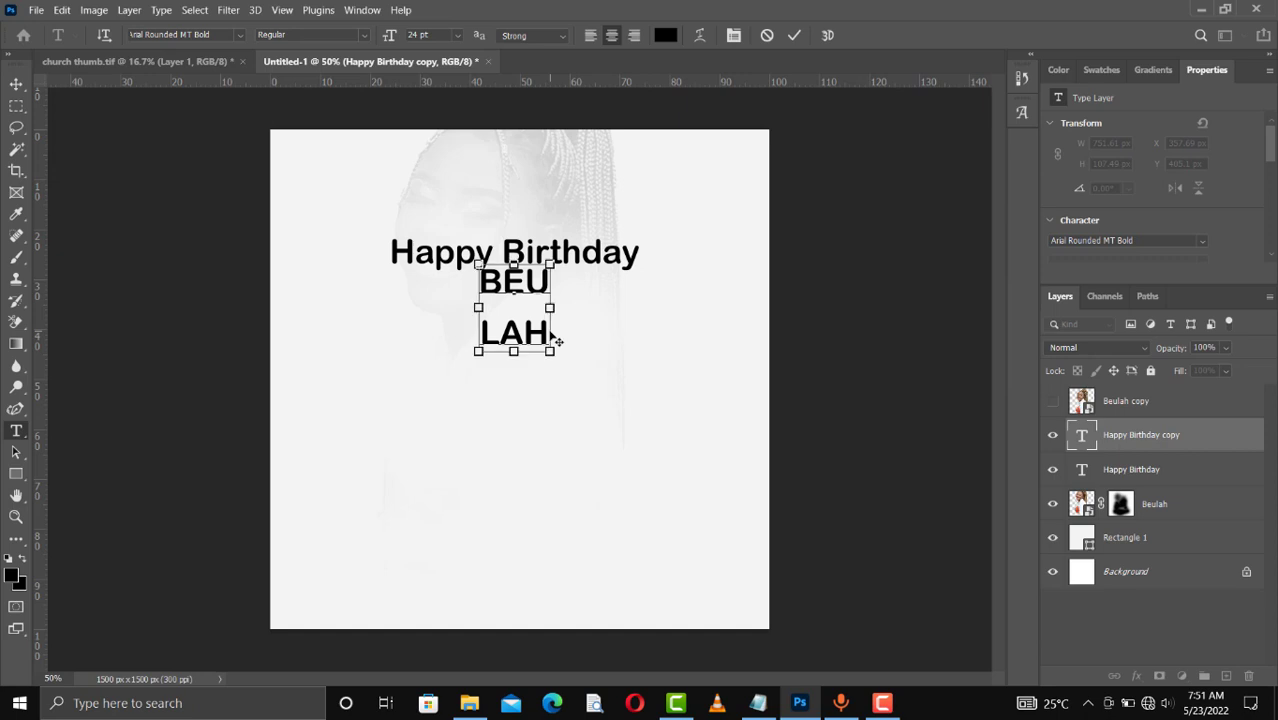
# Change the font of the entire two-line name text to BengasiBold
pyautogui.hotkey('ctrl', 'a')
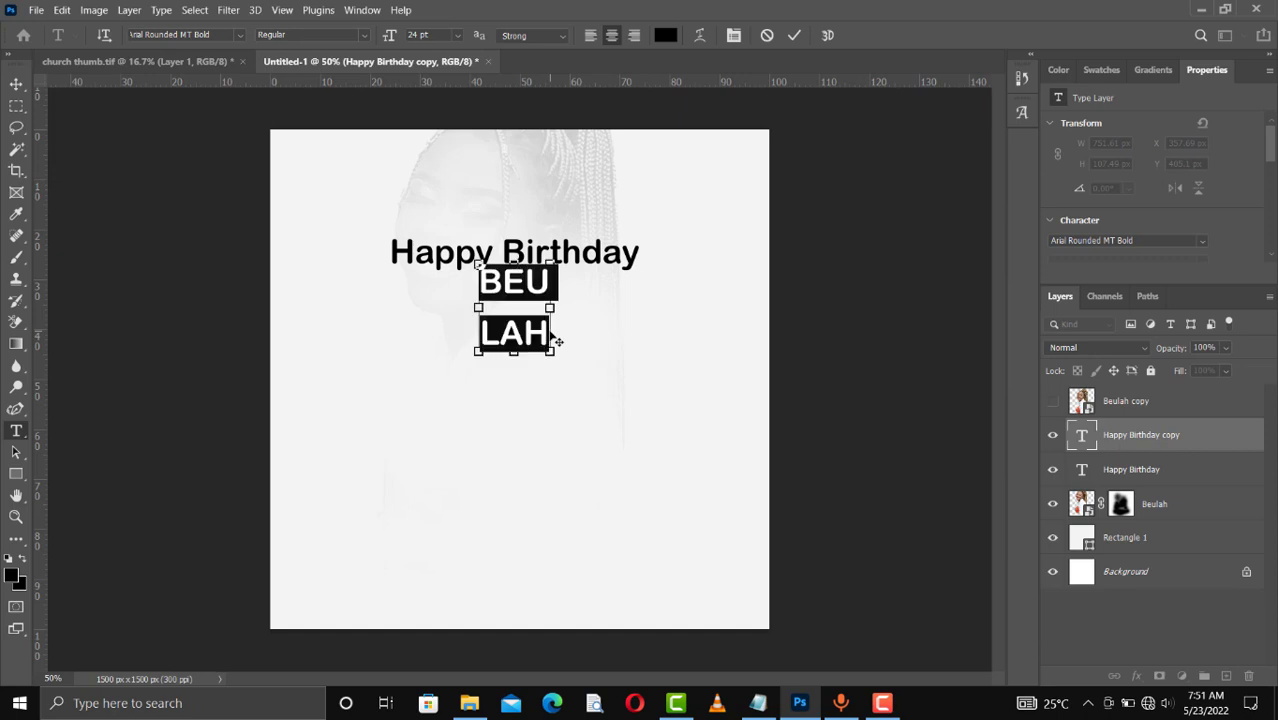
pyautogui.click(240, 36)
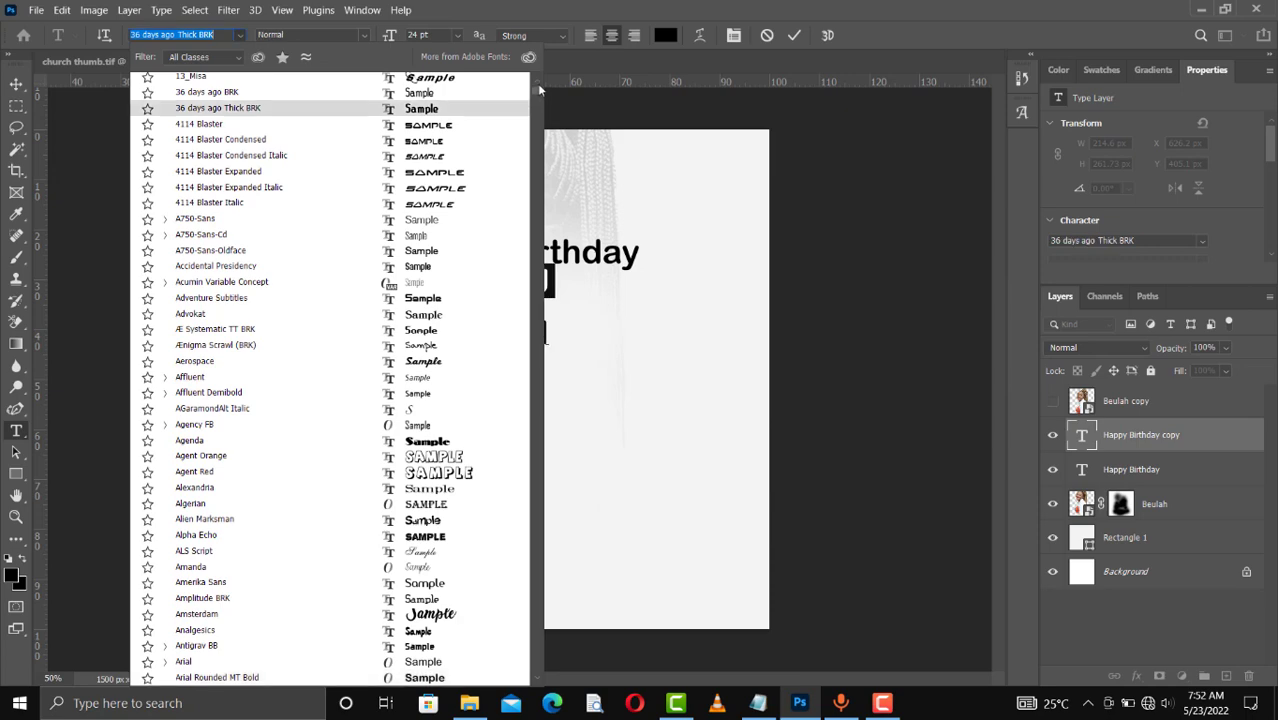
pyautogui.moveTo(538, 90); pyautogui.dragTo(538, 75)
pyautogui.click(537, 78)
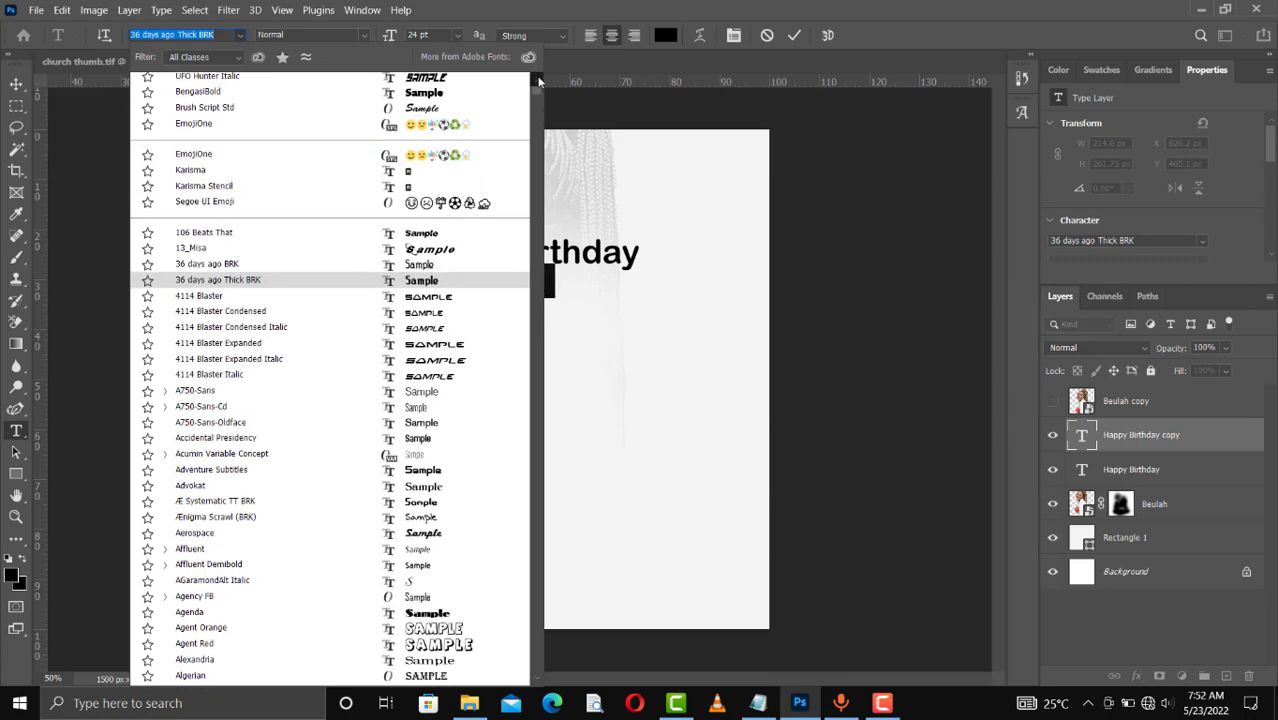
pyautogui.click(537, 78)
pyautogui.click(537, 78)
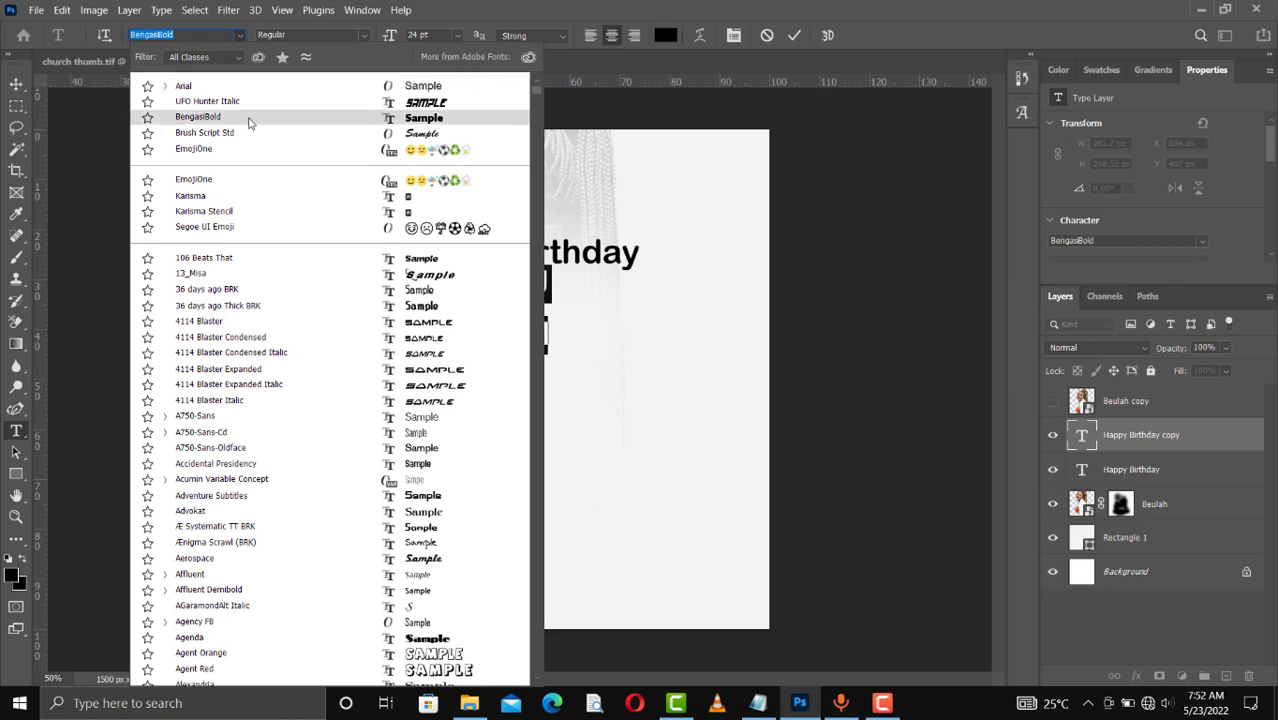
pyautogui.click(249, 118)
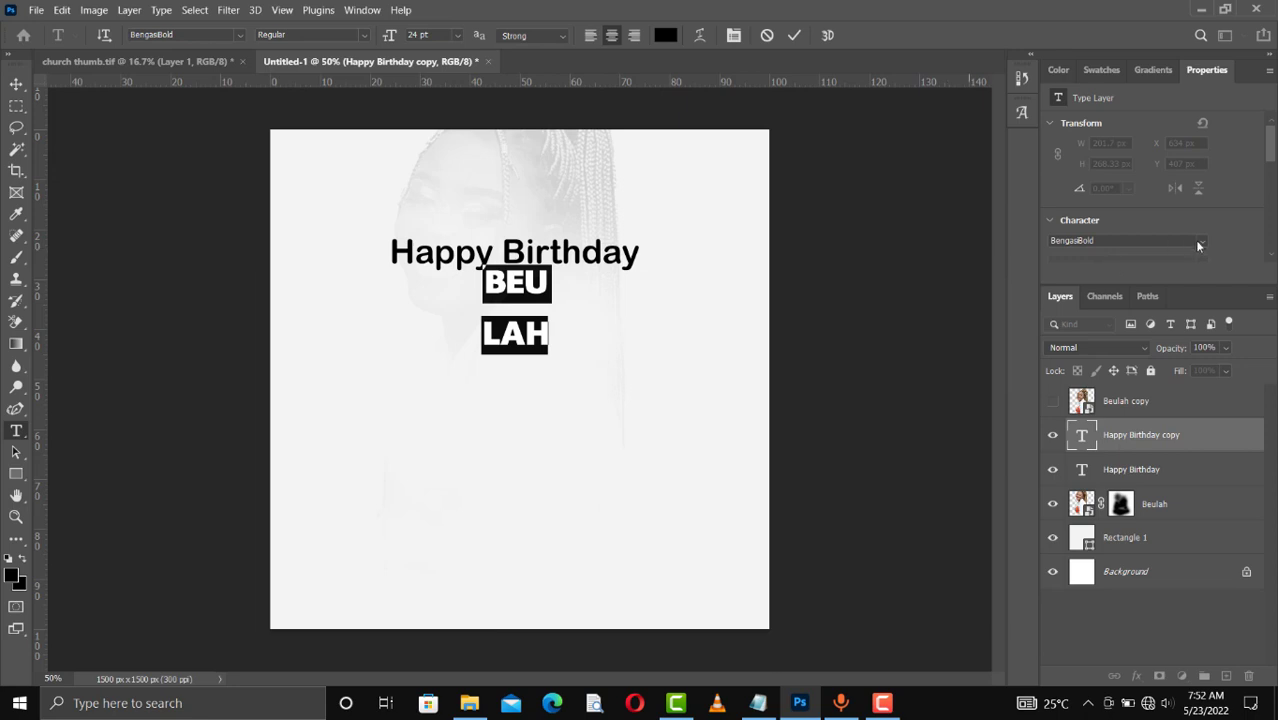
# Set the name text's size to 60 pt, leading to 48 pt and tracking to 120
pyautogui.scroll(-3, 1272, 168)
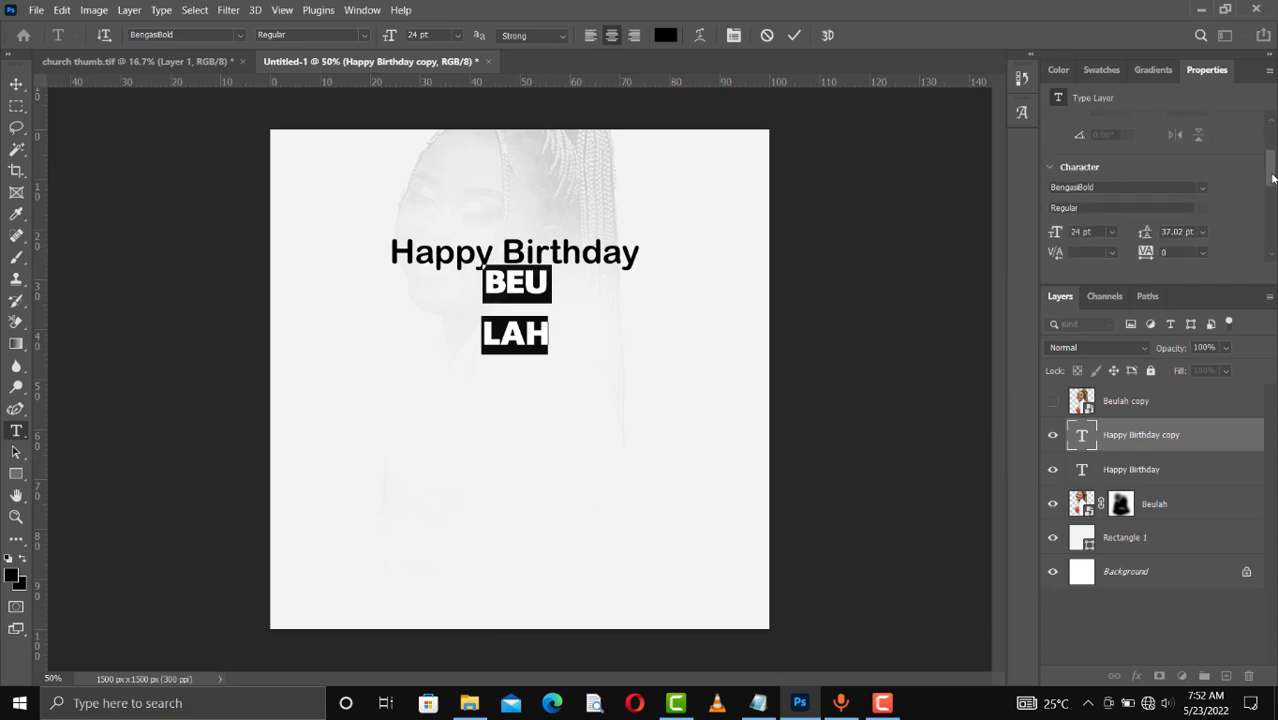
pyautogui.moveTo(1274, 179); pyautogui.dragTo(1273, 178)
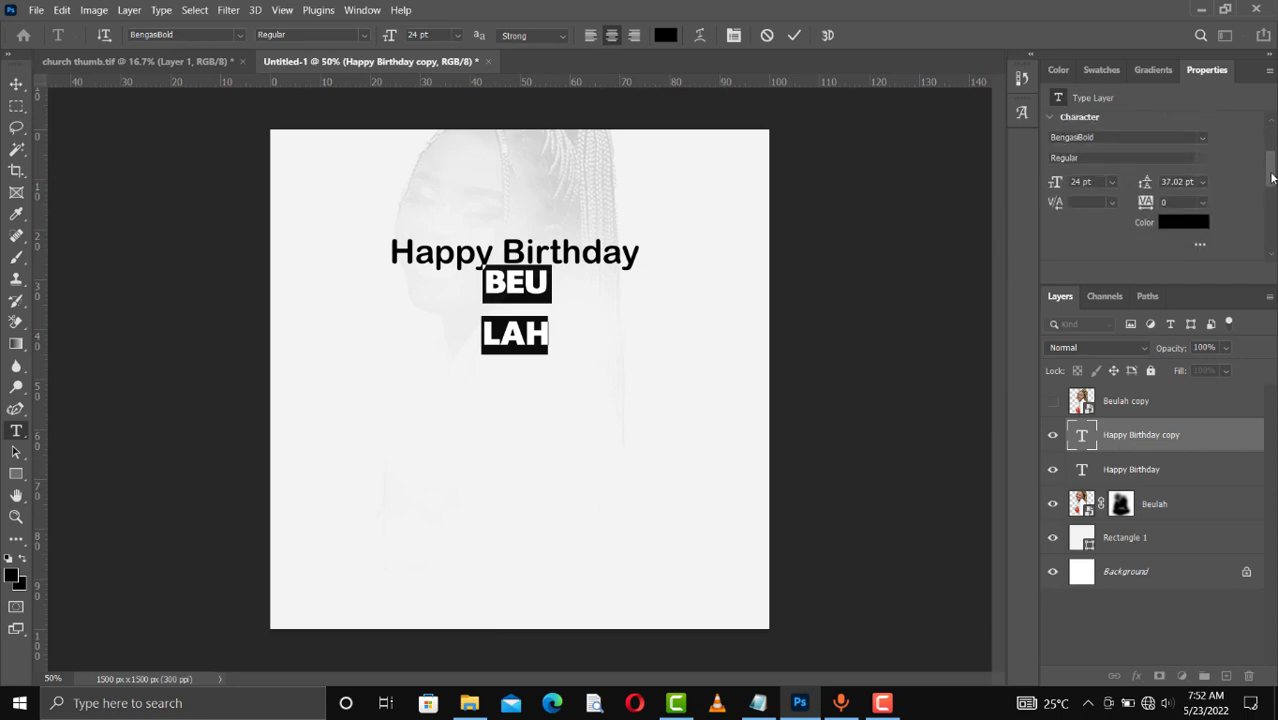
pyautogui.click(1203, 181)
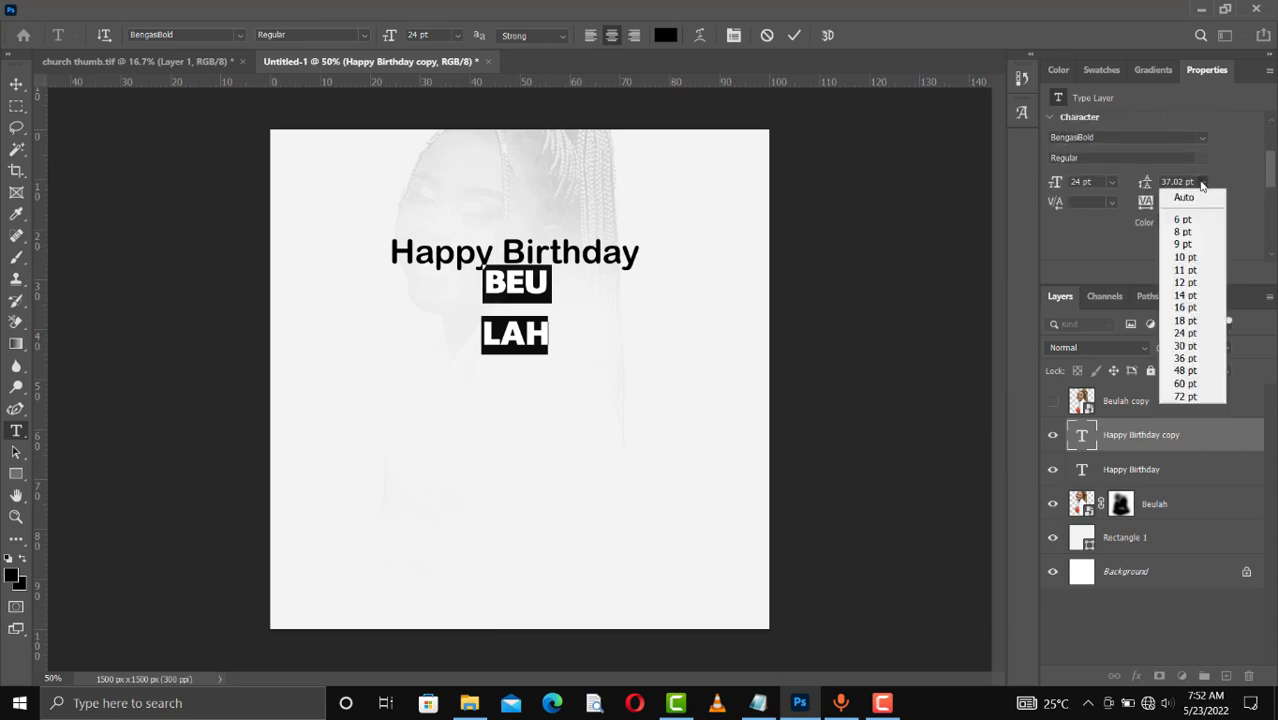
pyautogui.click(1185, 244)
# Stretch the name text to about 135% width and slightly taller, and nudge it down to clear the "Happy Birthday" line
pyautogui.hotkey('ctrl', 't')
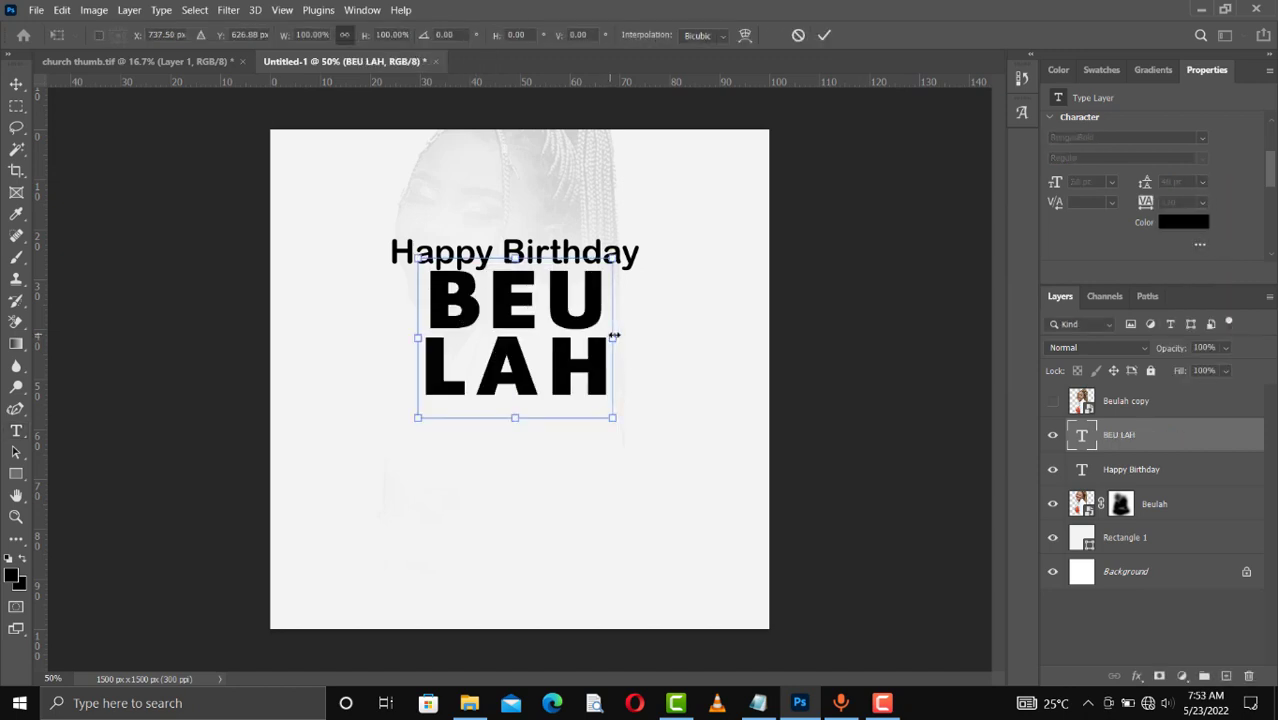
pyautogui.moveTo(620, 336)
pyautogui.mouseDown()
pyautogui.moveTo(655, 333)
pyautogui.moveTo(642, 335)
pyautogui.mouseUp()
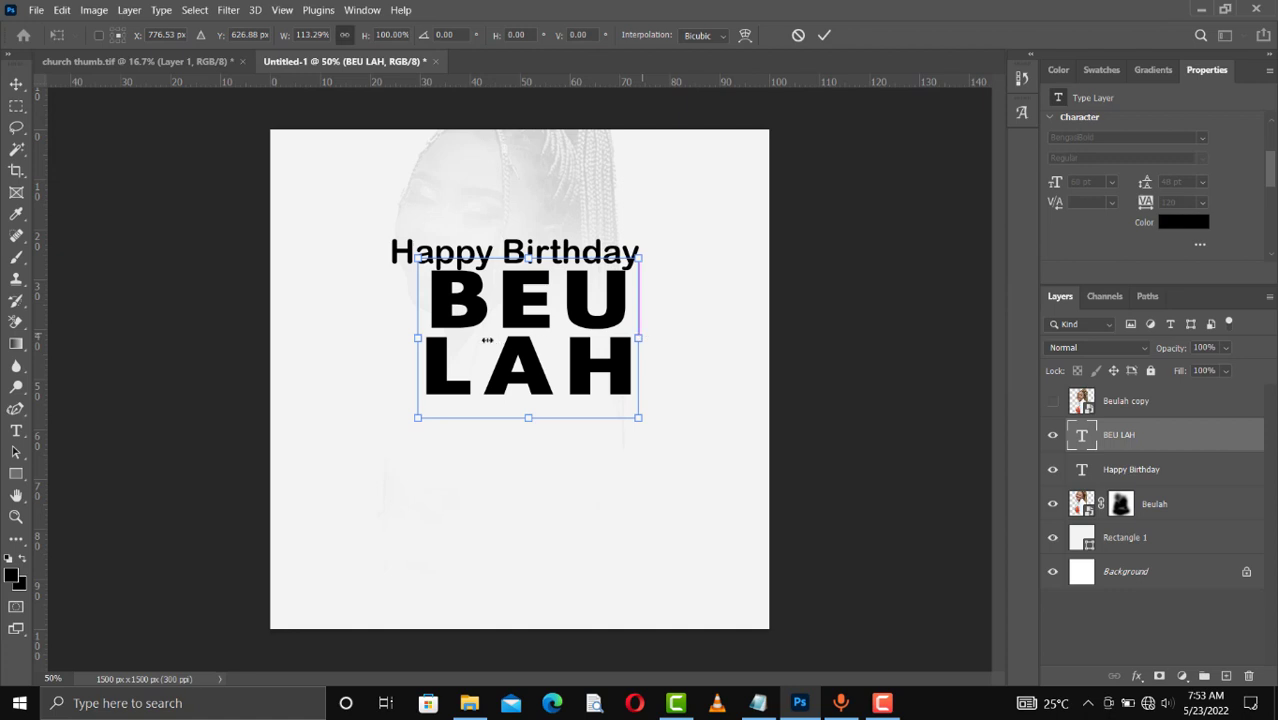
pyautogui.moveTo(399, 341); pyautogui.dragTo(374, 347)
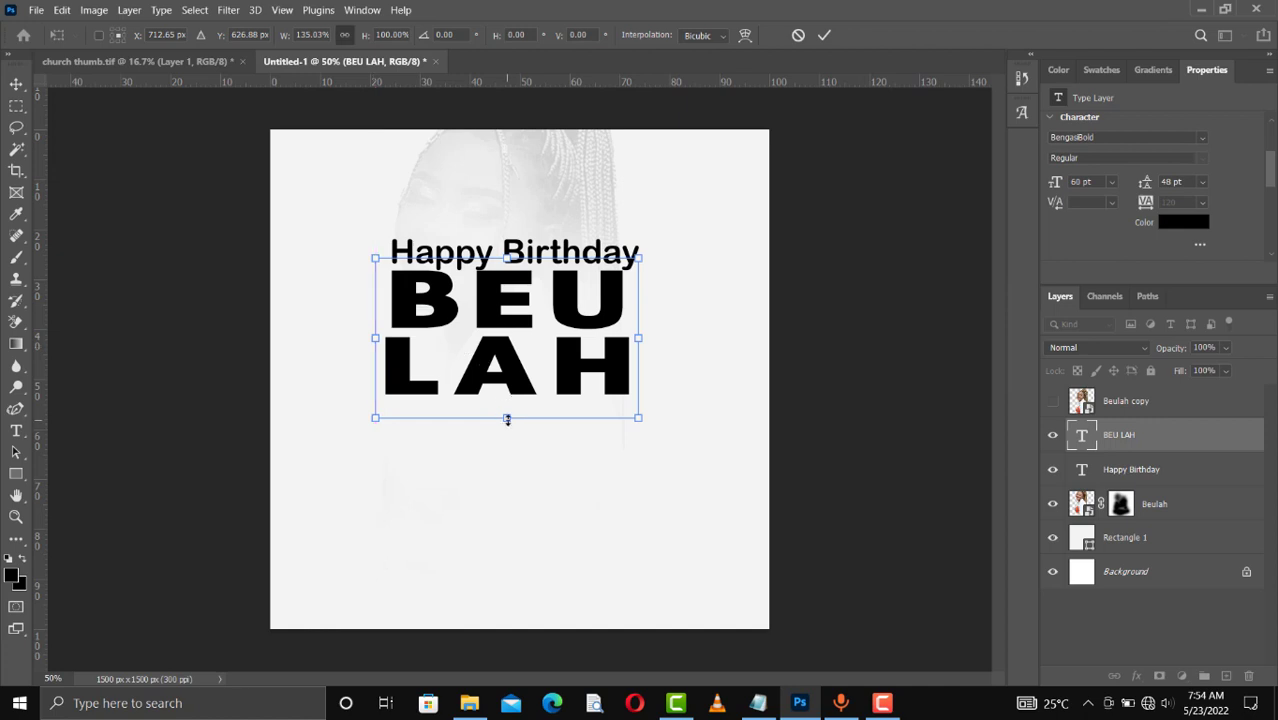
pyautogui.moveTo(507, 427); pyautogui.dragTo(507, 441)
pyautogui.press('Return')
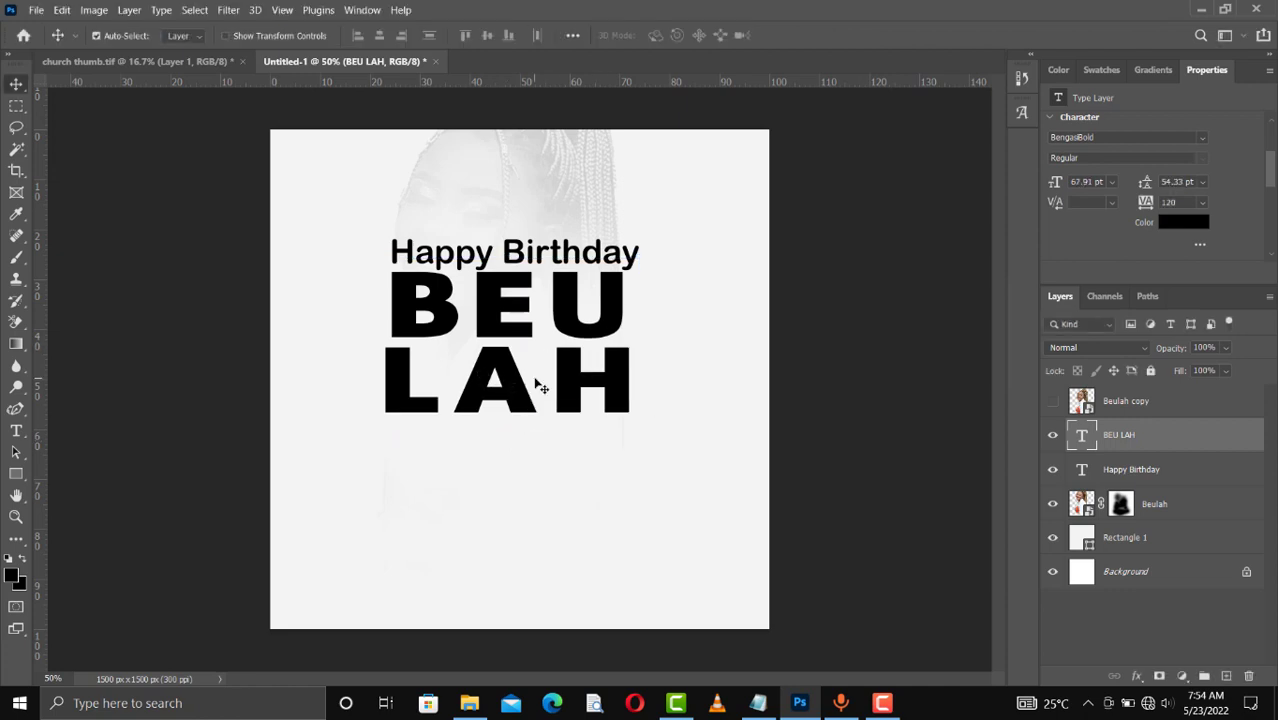
pyautogui.press('Down')
pyautogui.press('Down')
pyautogui.press('Down')
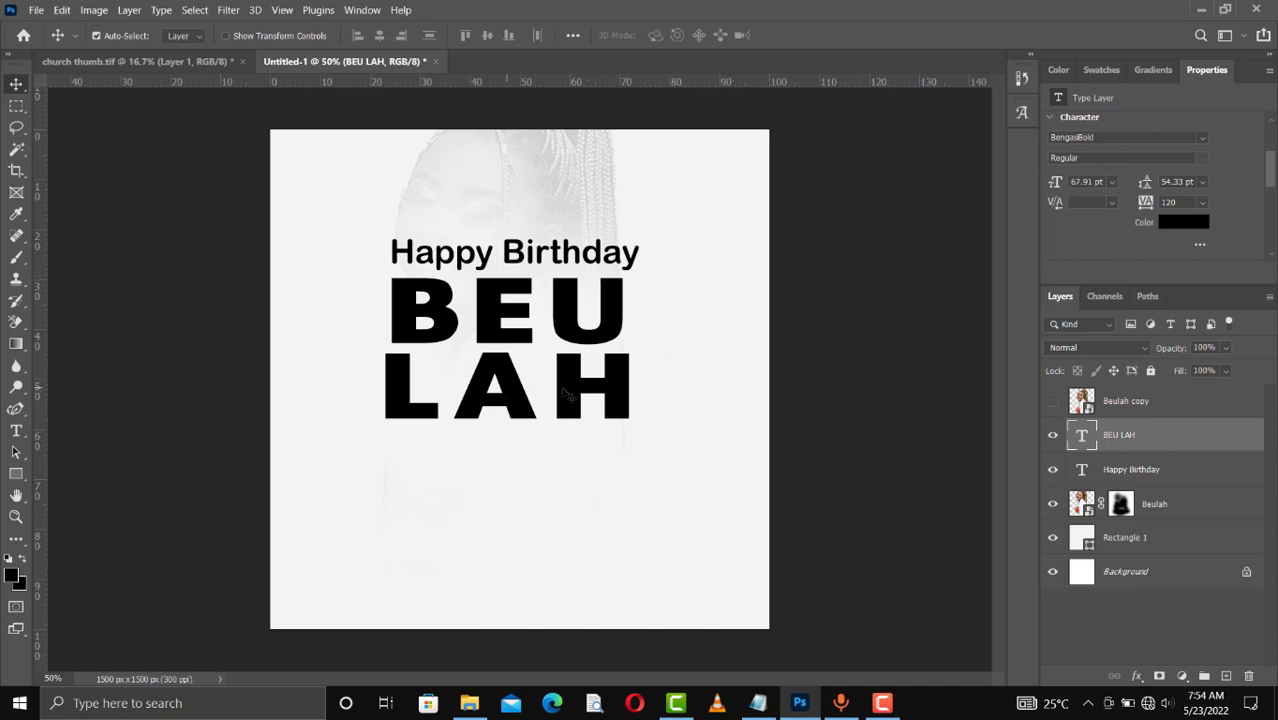
# Left-align both lines of the name text and move the block back under "Happy Birthday"
pyautogui.doubleClick(402, 319)
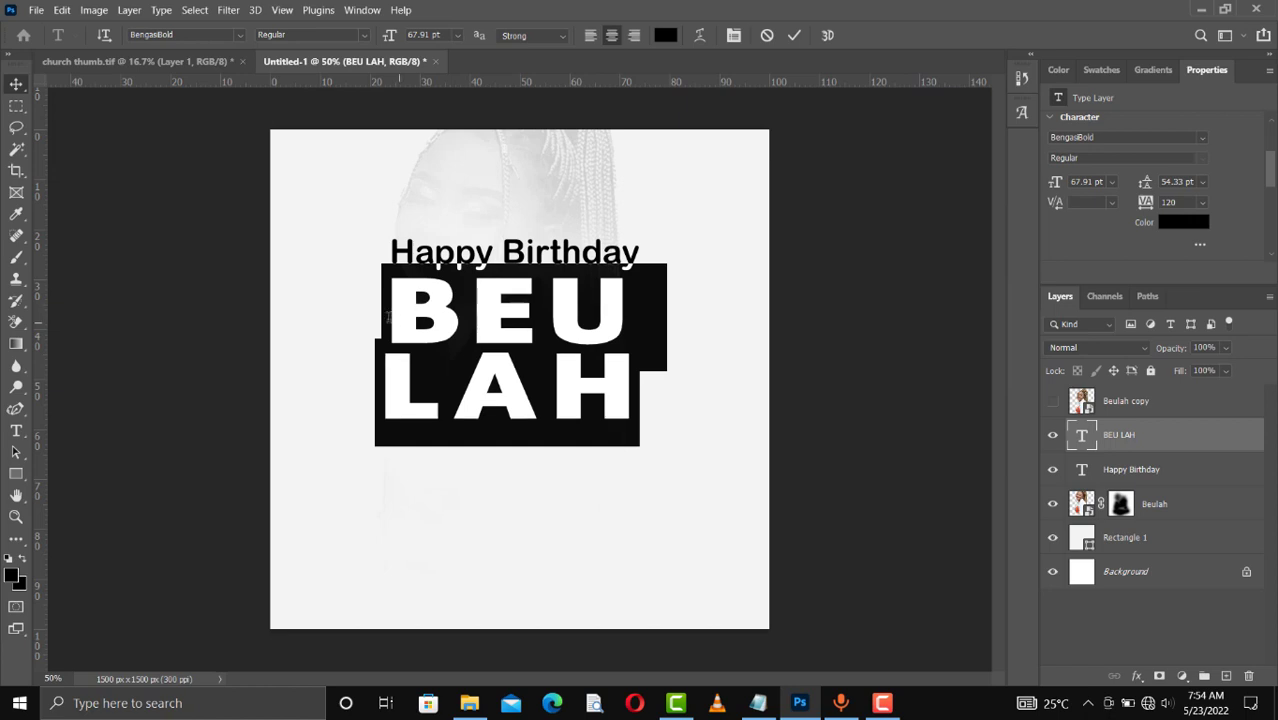
pyautogui.click(389, 317)
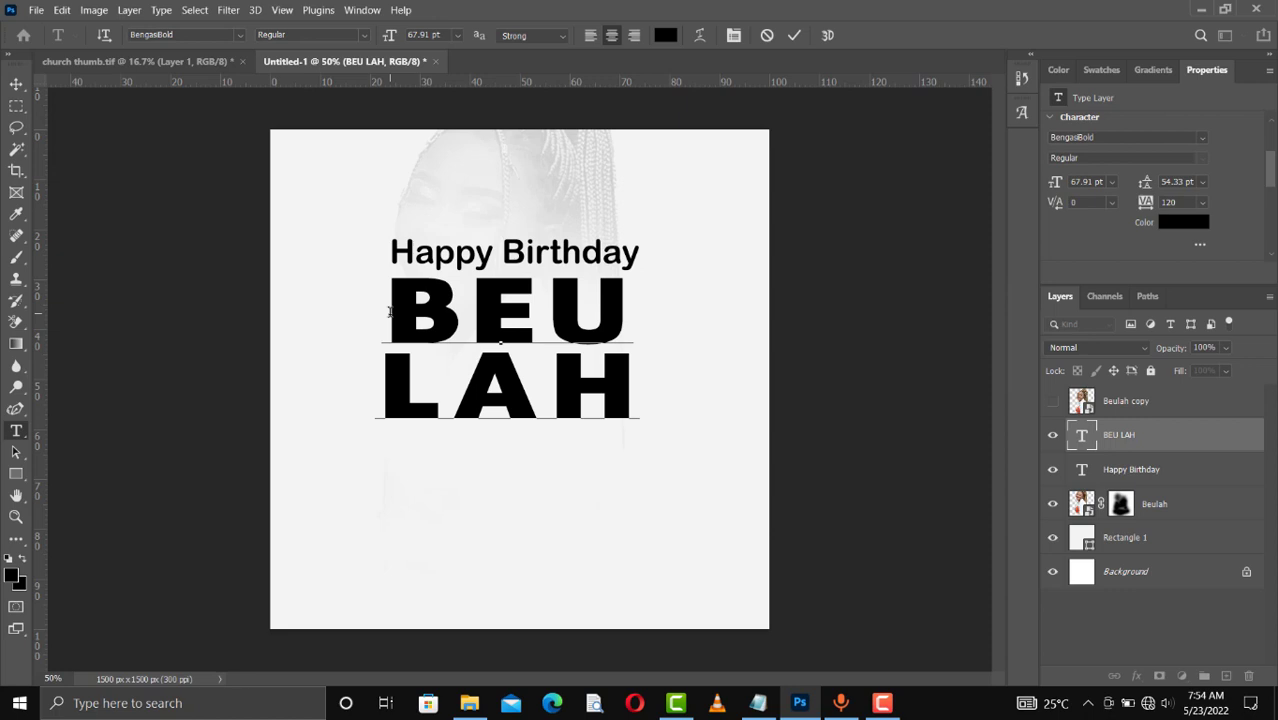
pyautogui.hotkey('ctrl', 'a')
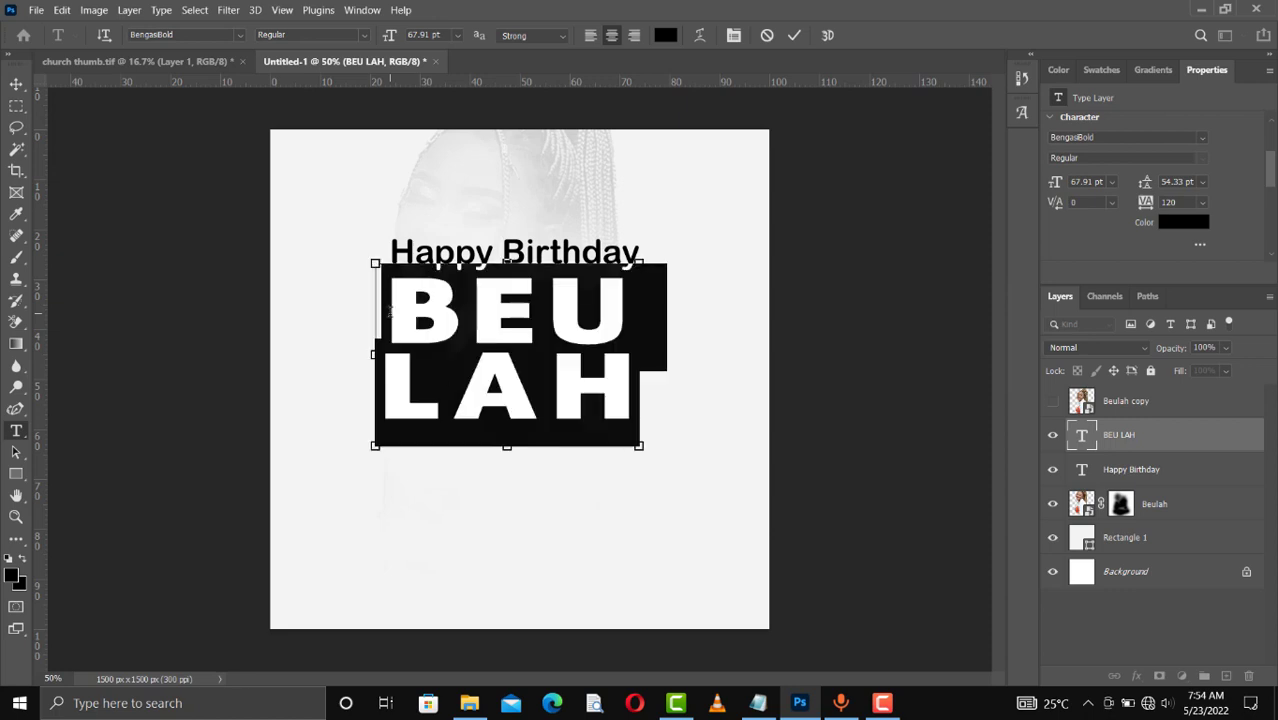
pyautogui.click(592, 36)
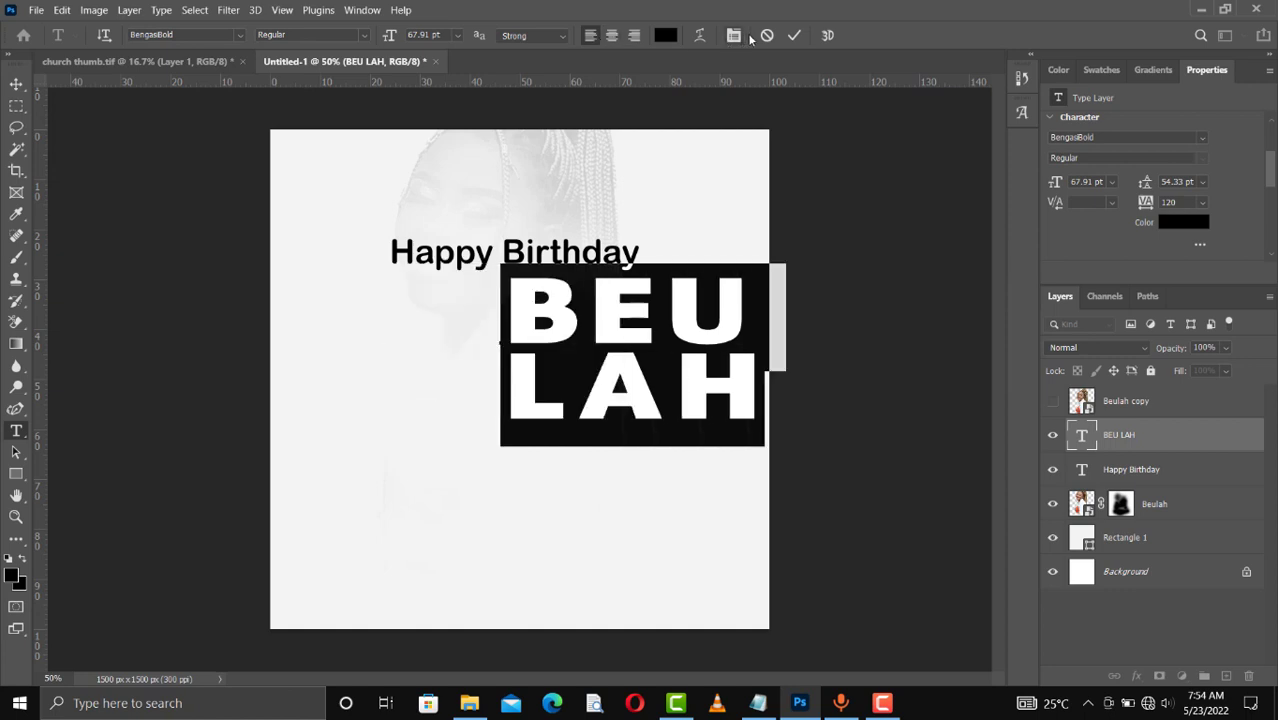
pyautogui.click(793, 36)
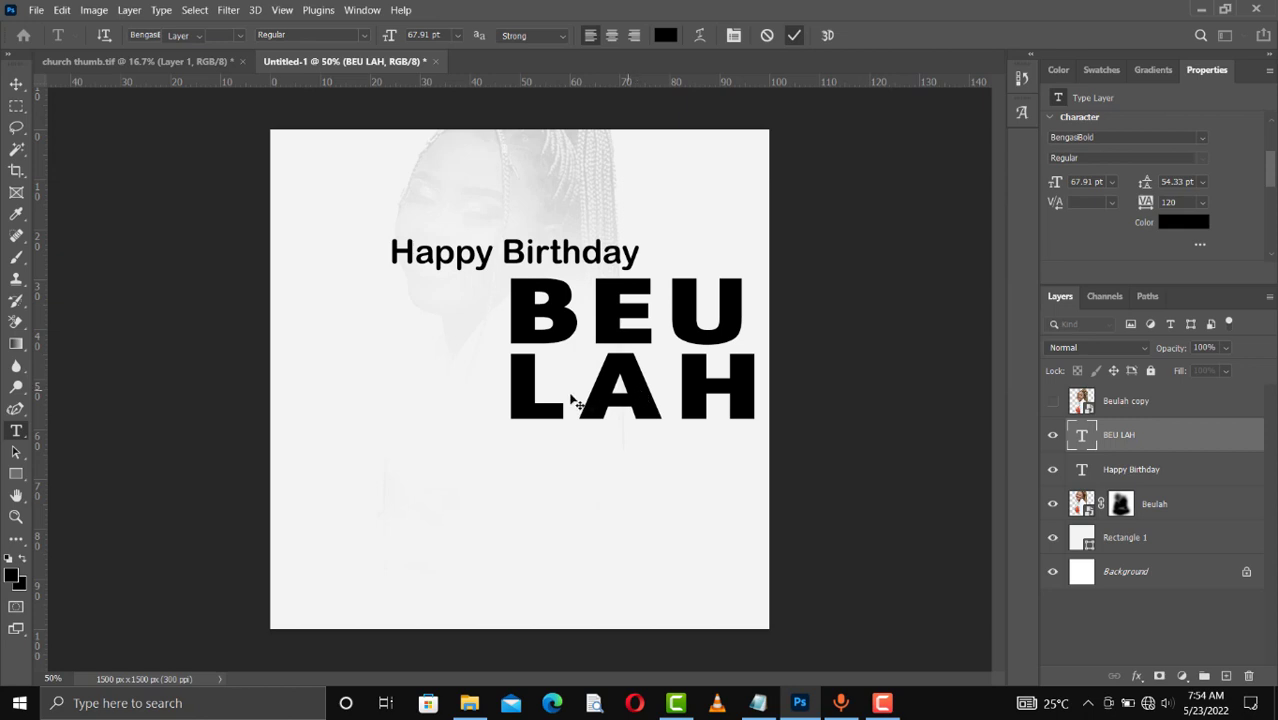
pyautogui.moveTo(579, 399); pyautogui.dragTo(514, 398)
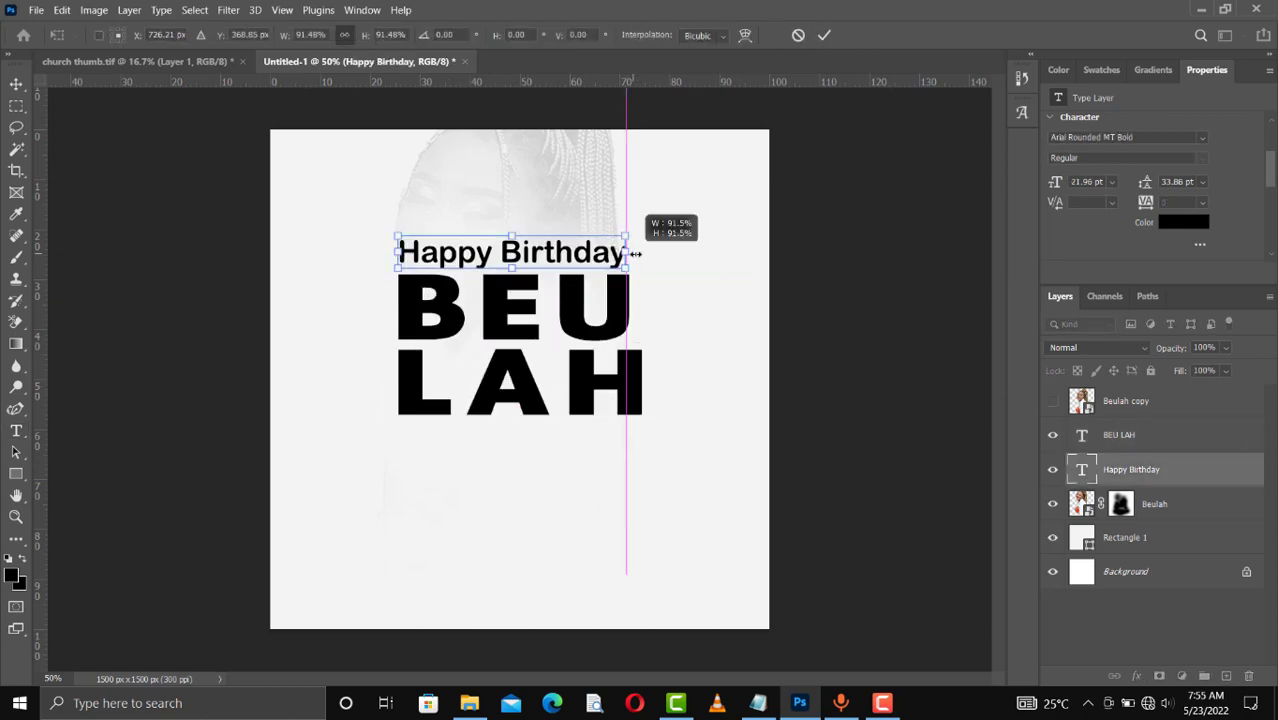
# Scale "Happy Birthday" to about 96.7% to fit the name's width, and shift both text blocks up with a small gap between them
pyautogui.moveTo(639, 256); pyautogui.dragTo(640, 256)
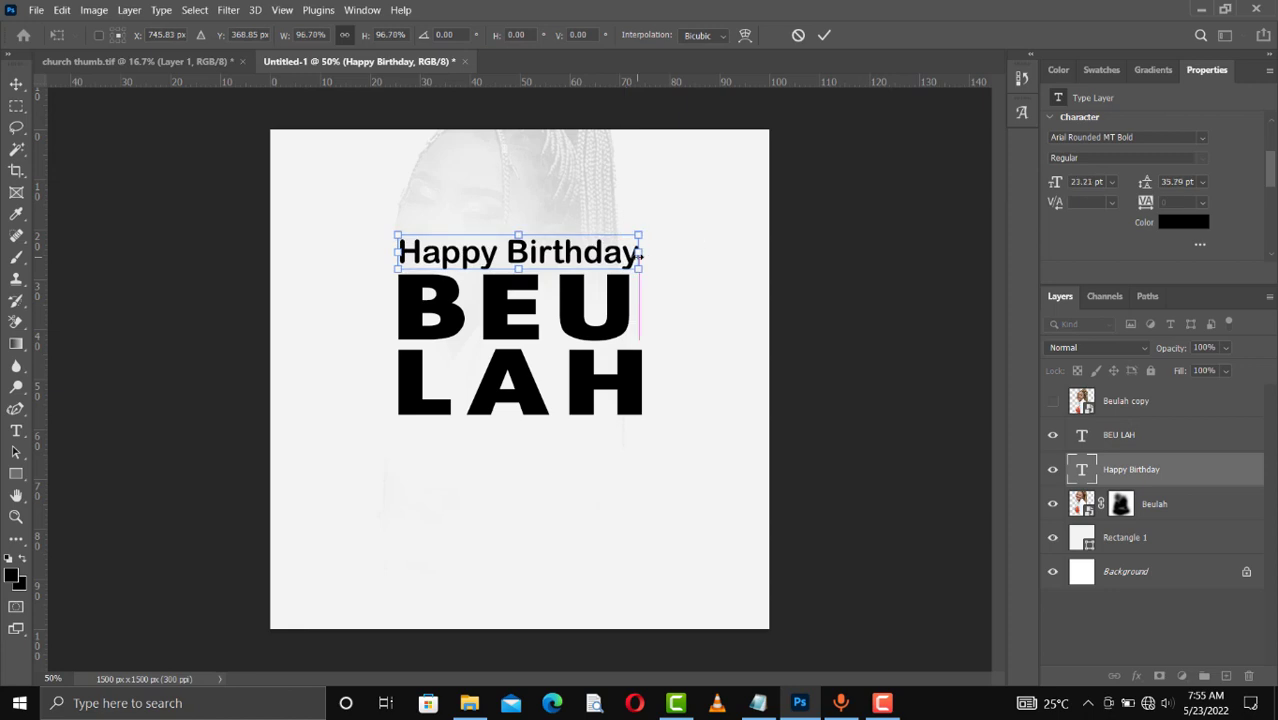
pyautogui.press('Return')
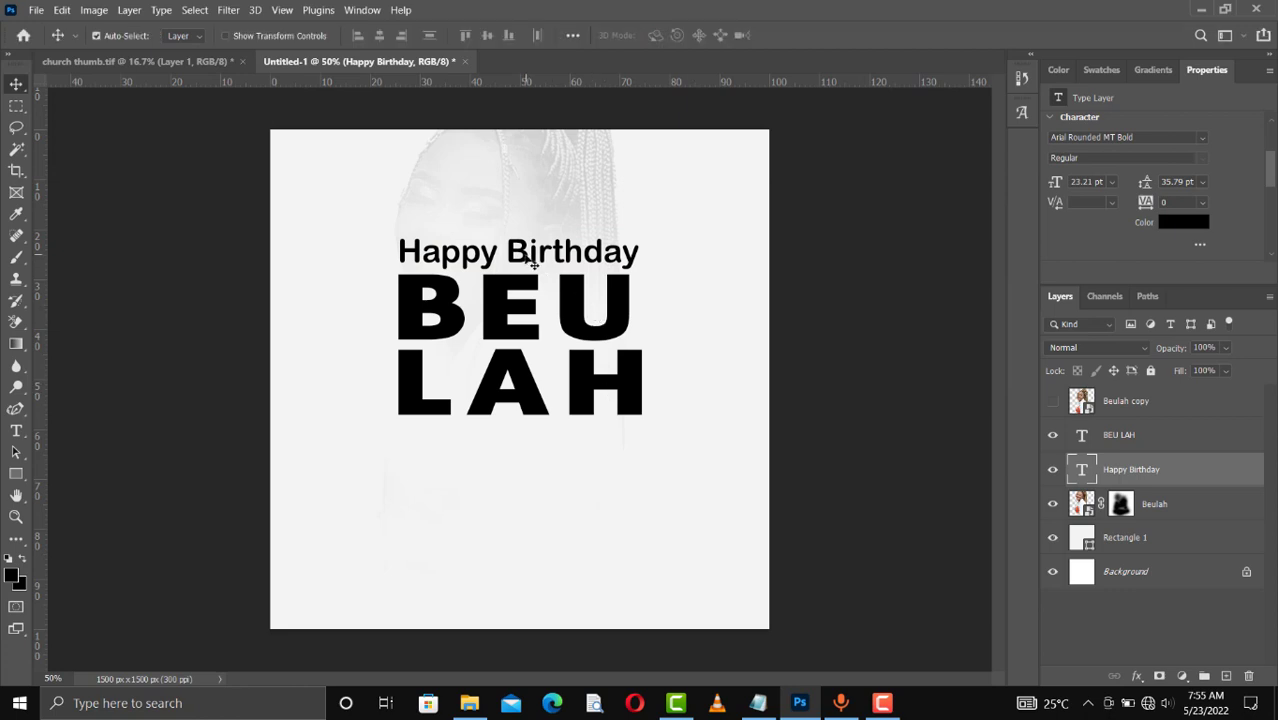
pyautogui.moveTo(530, 260); pyautogui.dragTo(524, 231)
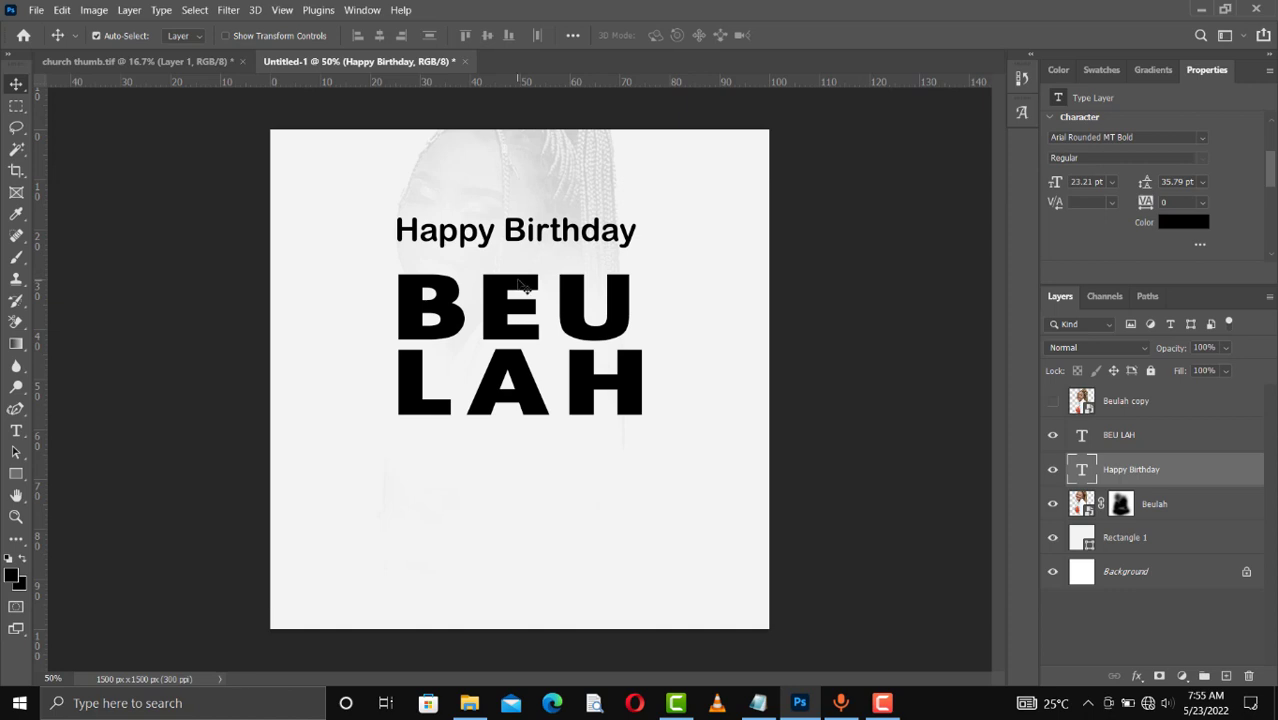
pyautogui.moveTo(518, 284); pyautogui.dragTo(518, 263)
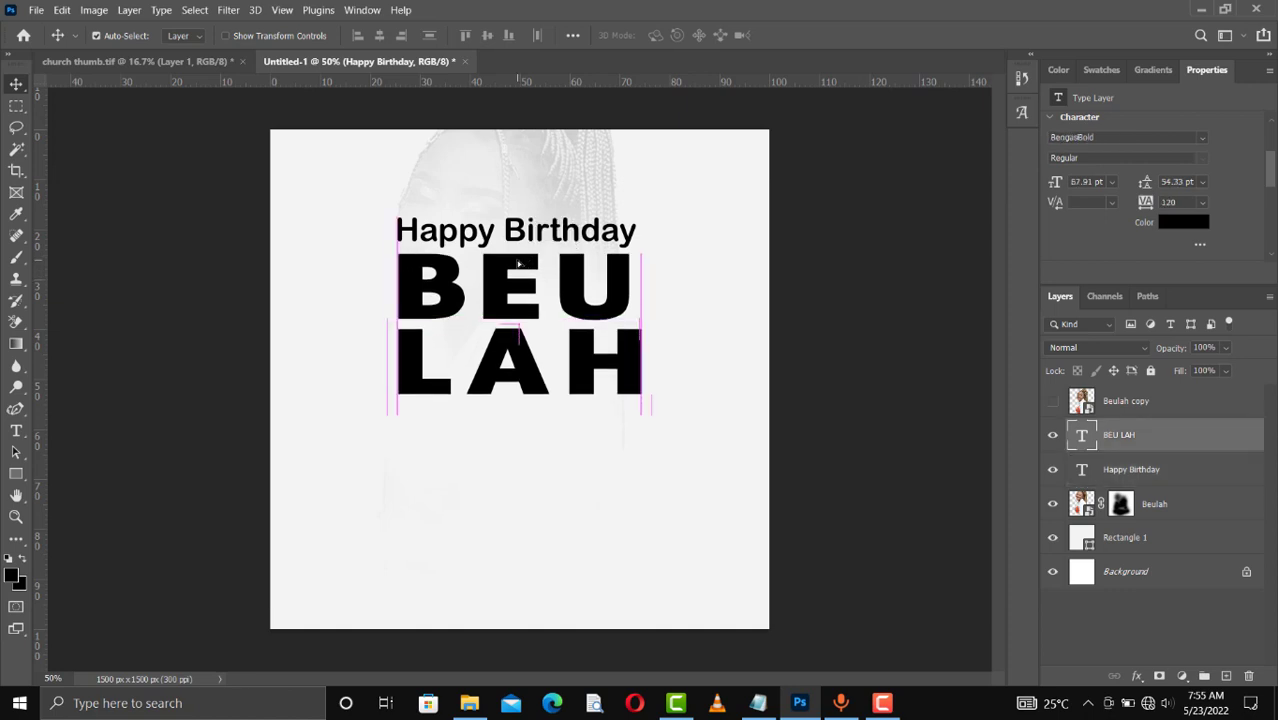
# Show the full-colour portrait copy and scale it to about 523 × 1042 px, placed at about X 479 px, Y 478 px over the name
pyautogui.click(1053, 404)
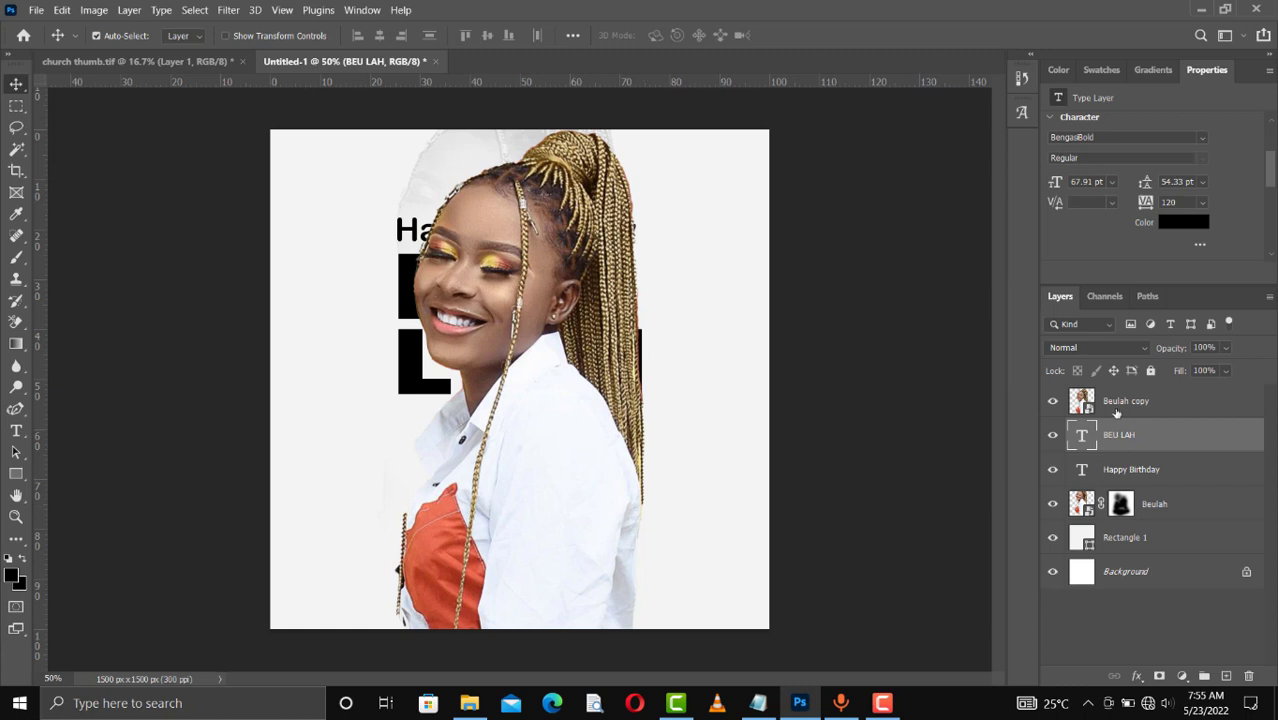
pyautogui.click(1099, 396)
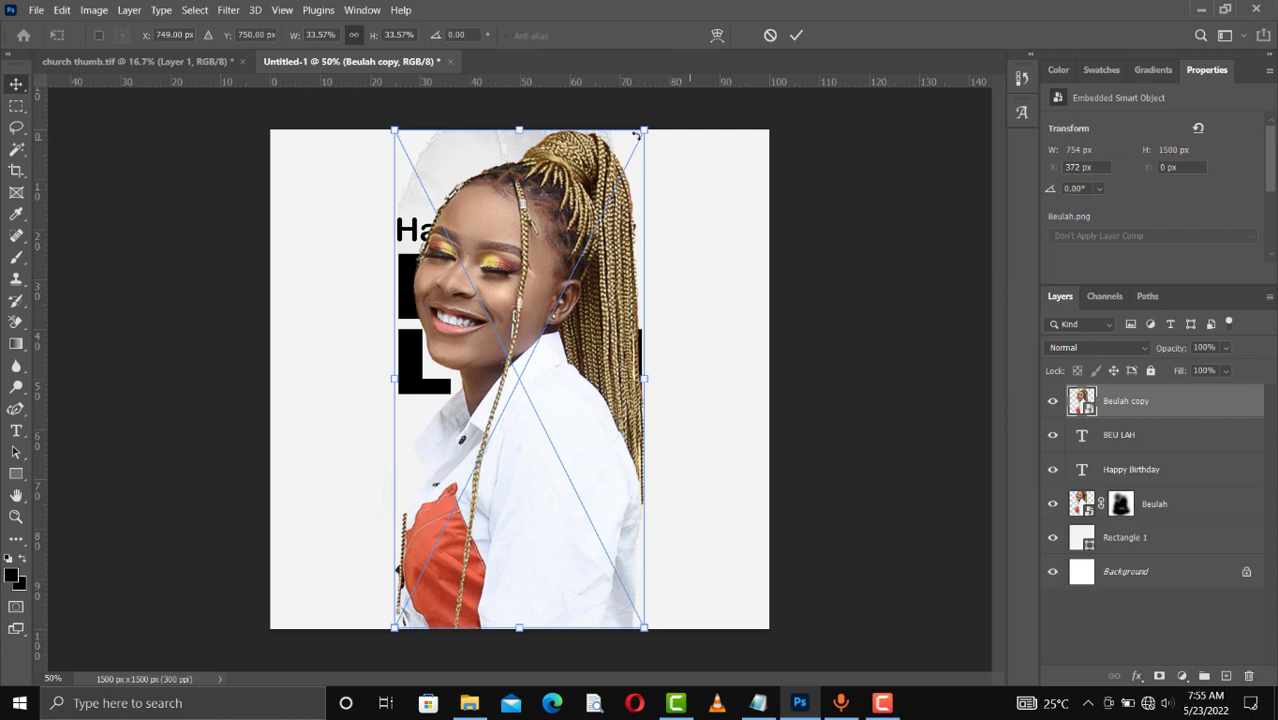
pyautogui.moveTo(520, 130); pyautogui.dragTo(518, 306)
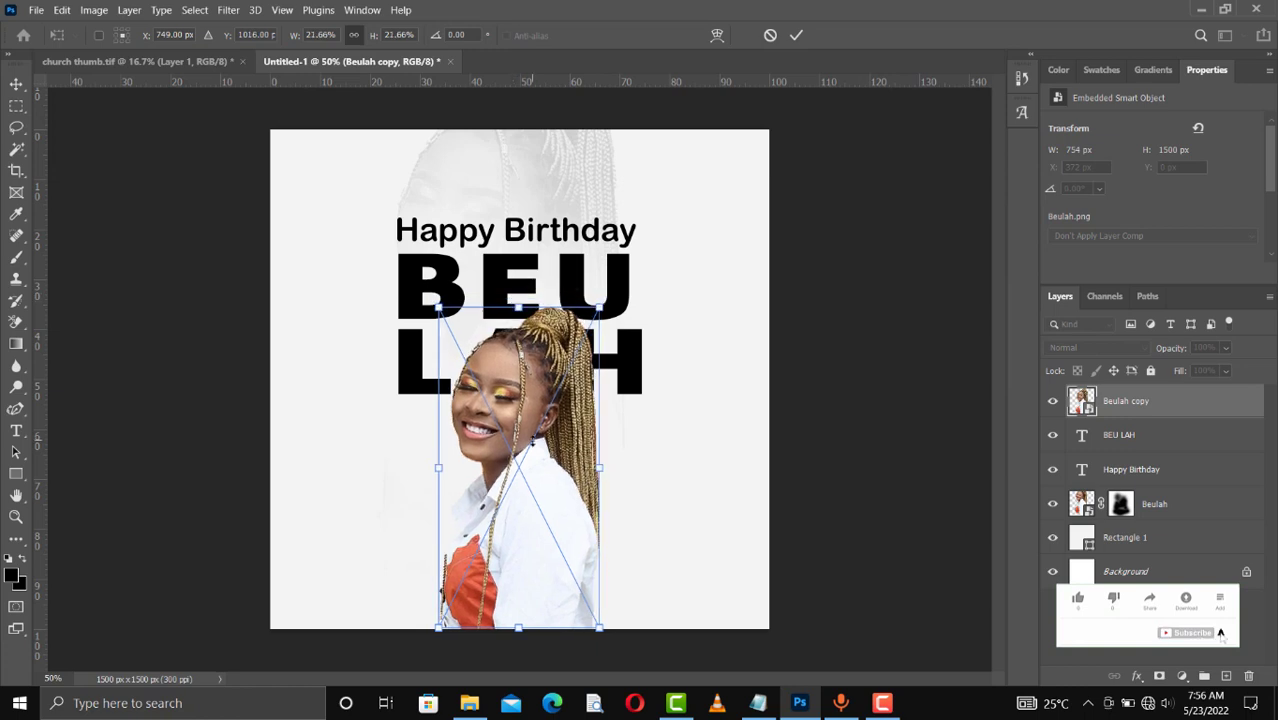
pyautogui.moveTo(531, 442)
pyautogui.mouseDown()
pyautogui.moveTo(525, 452)
pyautogui.moveTo(521, 432)
pyautogui.mouseUp()
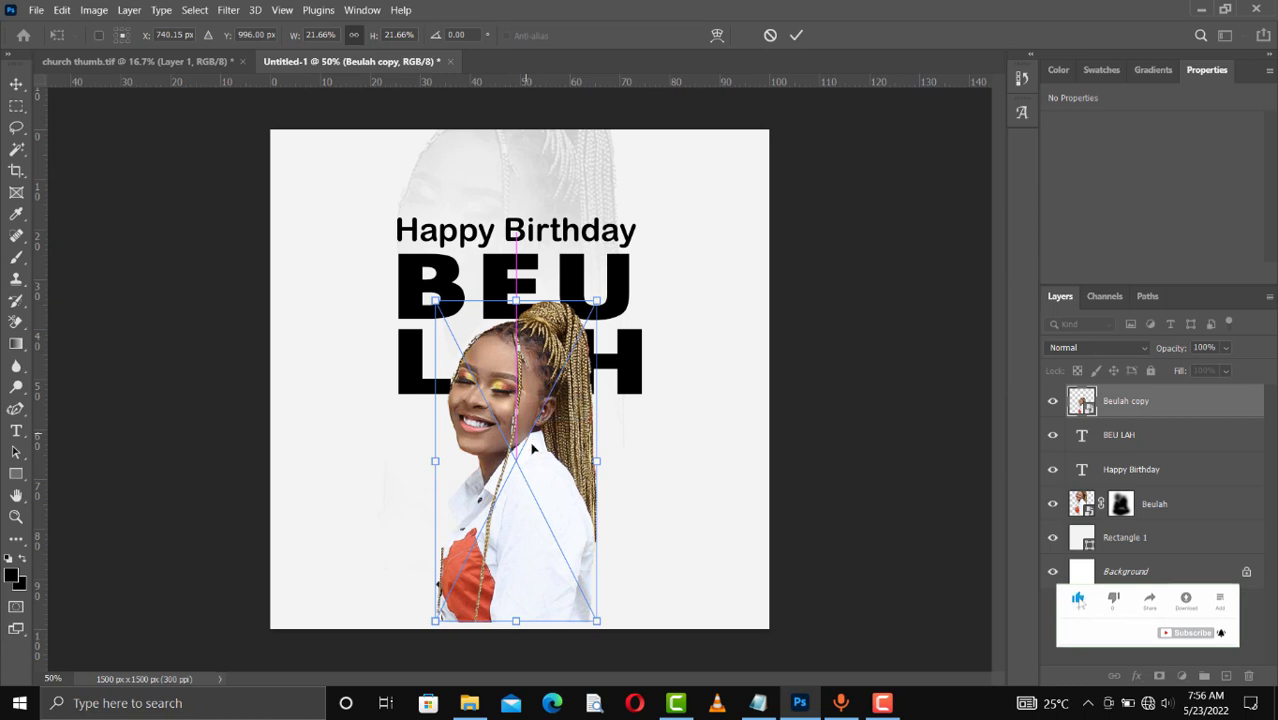
pyautogui.moveTo(516, 621); pyautogui.dragTo(516, 636)
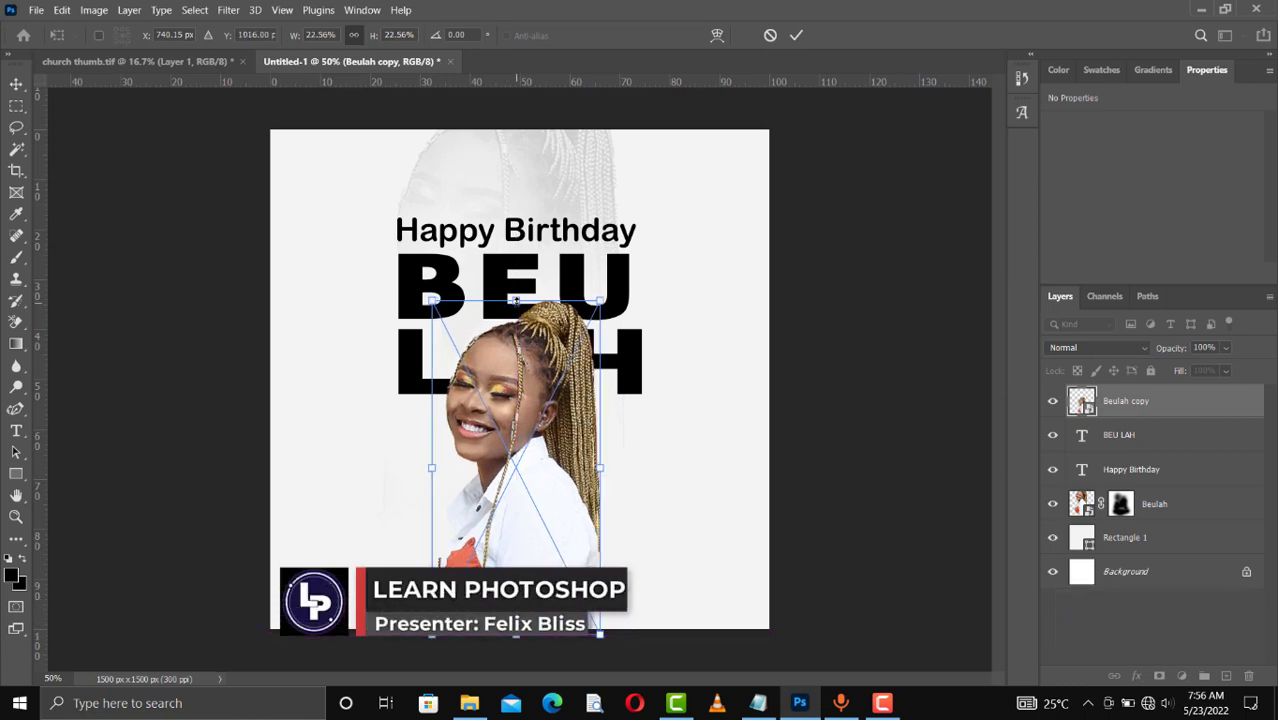
pyautogui.moveTo(515, 300); pyautogui.dragTo(516, 289)
pyautogui.press('Return')
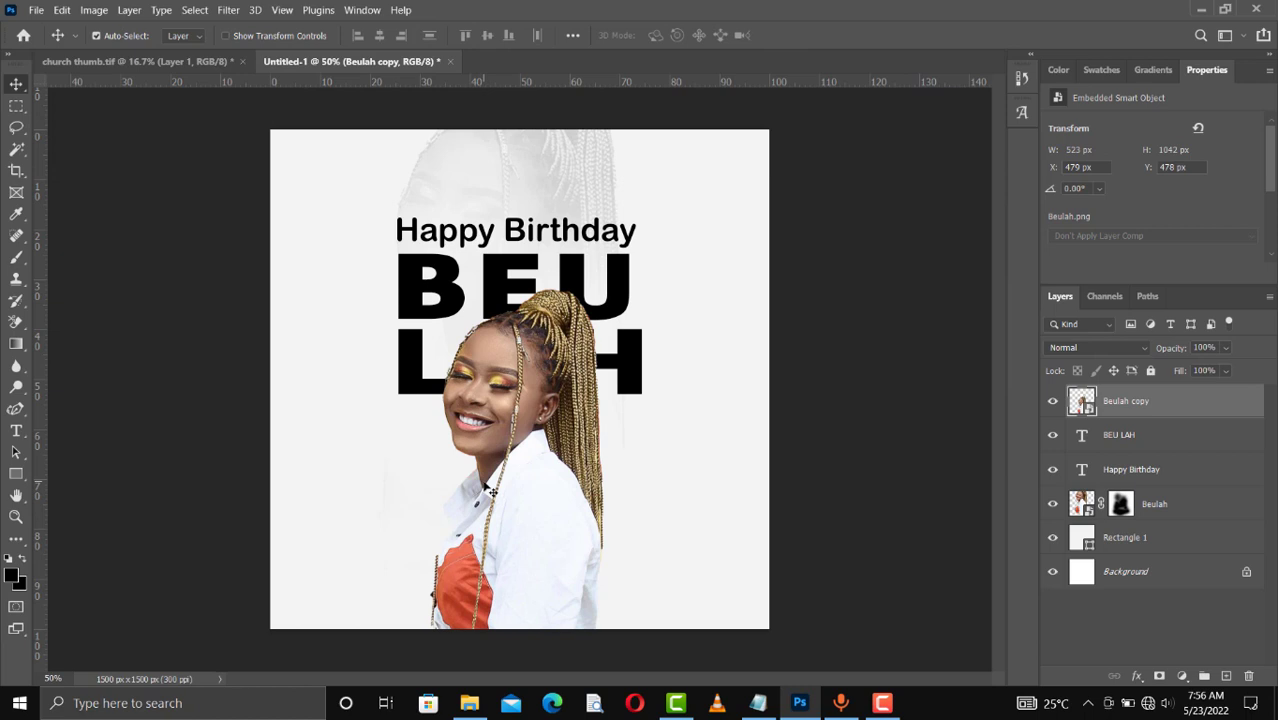
# Raise the faded background portrait's opacity to 30%
pyautogui.click(505, 188)
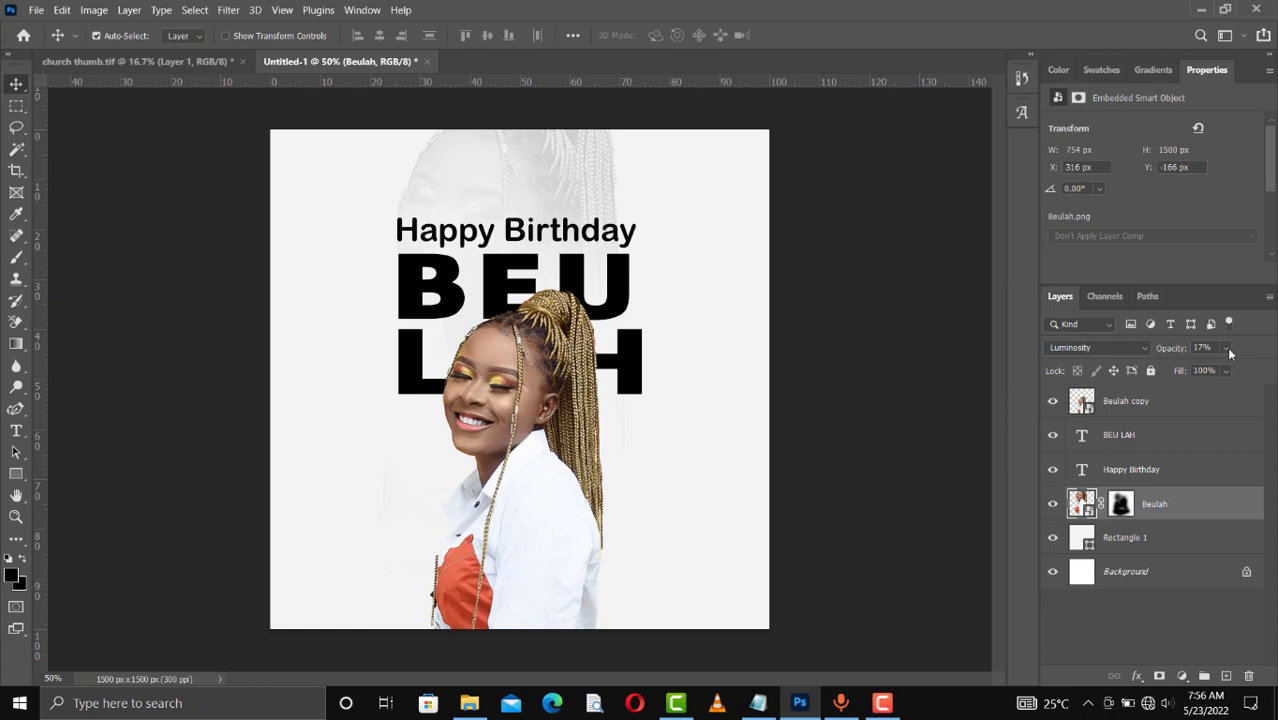
pyautogui.moveTo(1227, 349); pyautogui.dragTo(1202, 370)
pyautogui.moveTo(1206, 370); pyautogui.dragTo(1213, 372)
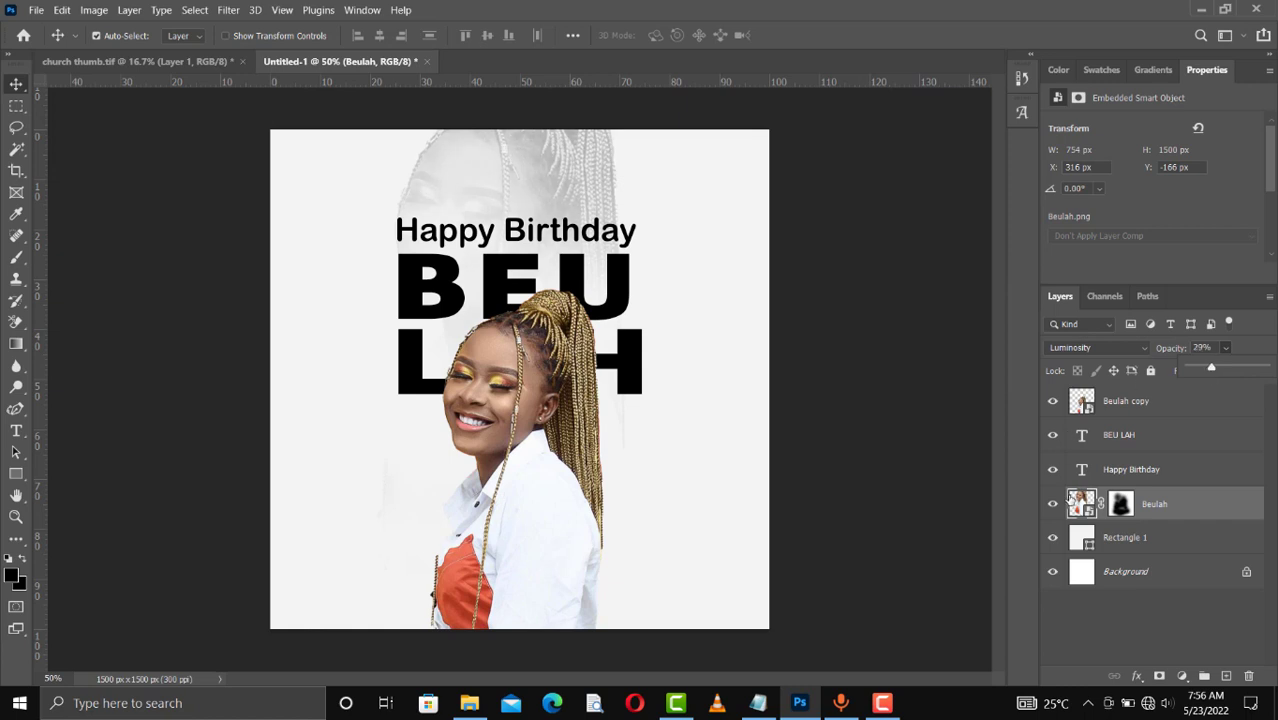
pyautogui.click(1201, 348)
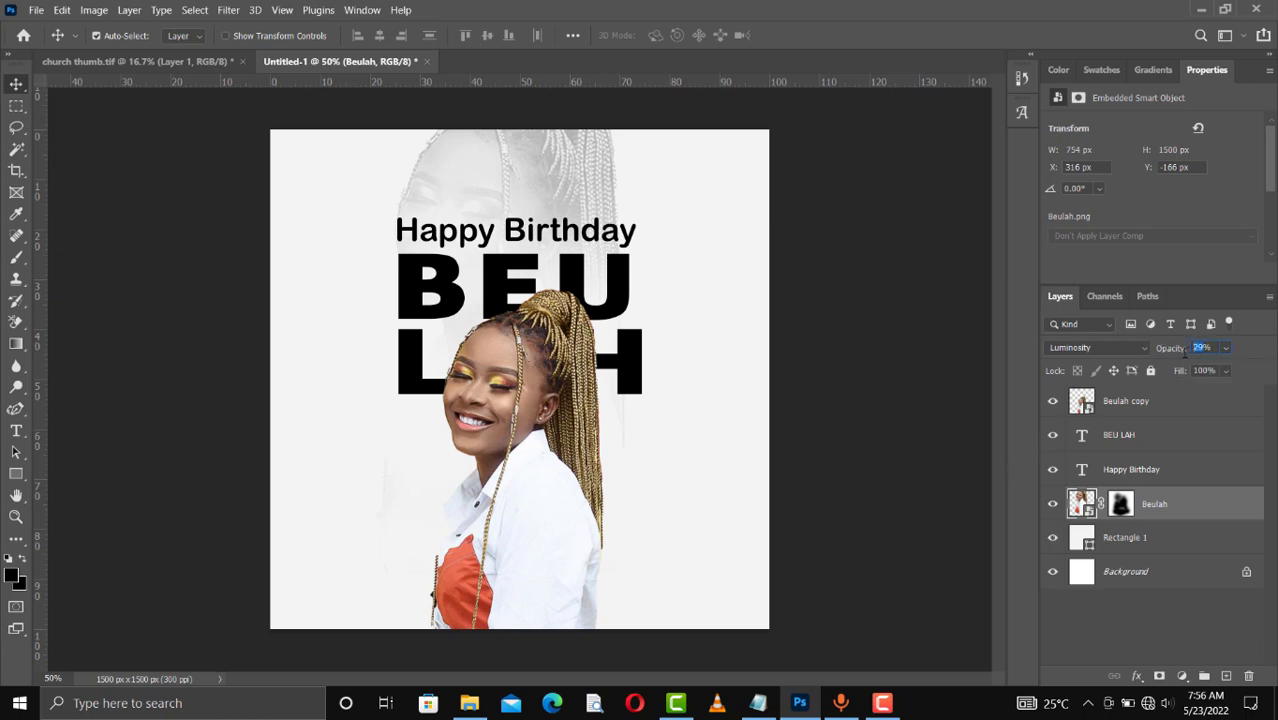
pyautogui.write('30')
# Sample the orange of the portrait's outfit and adjust the foreground colour to the deeper red-orange #c62902
pyautogui.press('i')
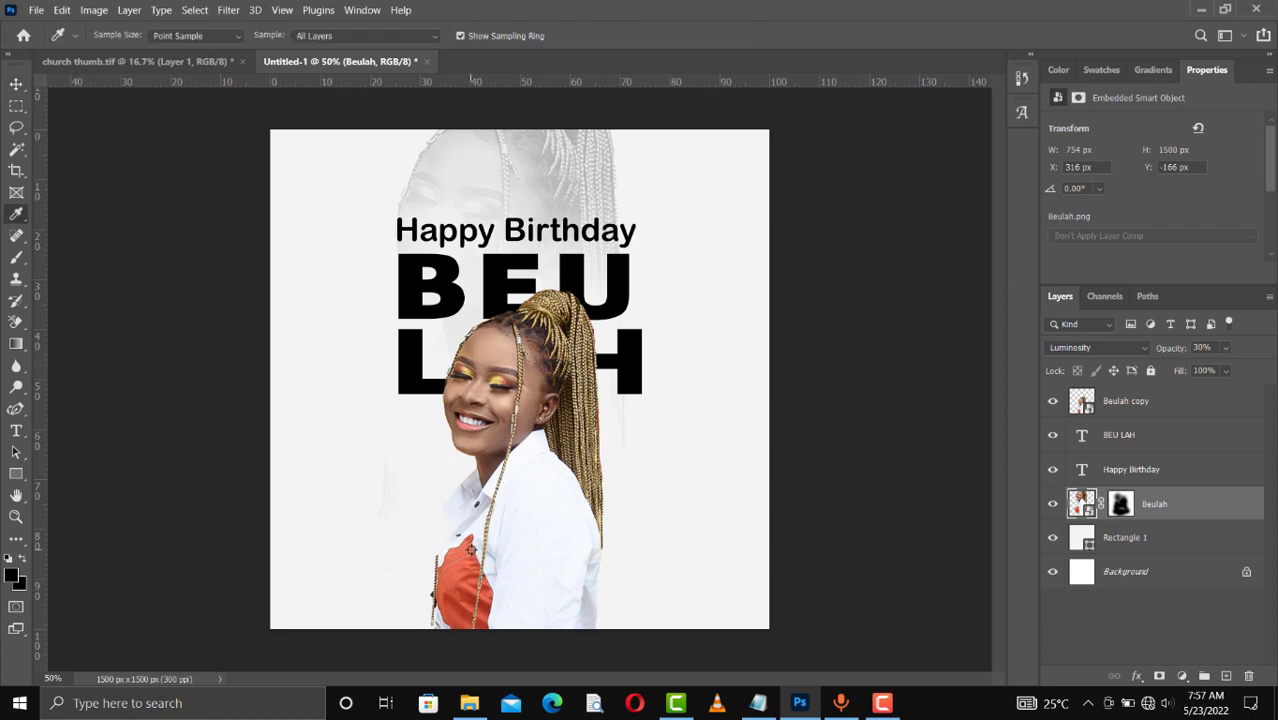
pyautogui.click(470, 550)
pyautogui.click(13, 576)
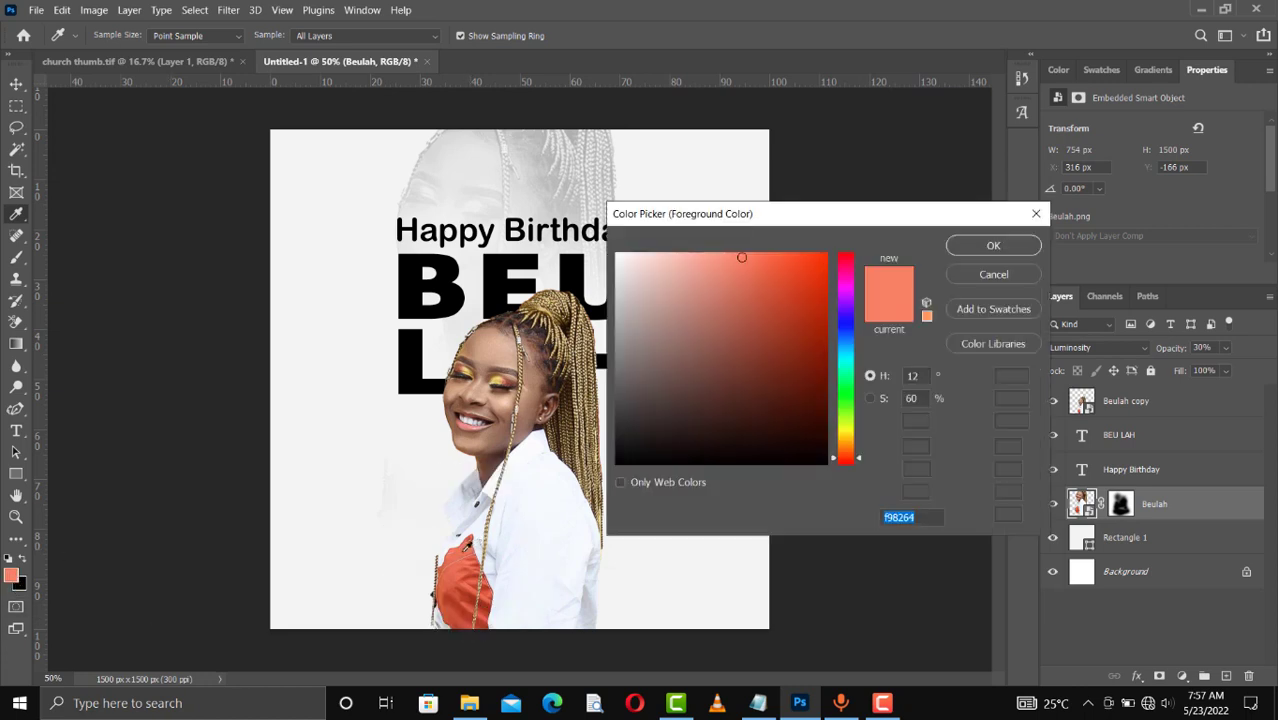
pyautogui.click(823, 255)
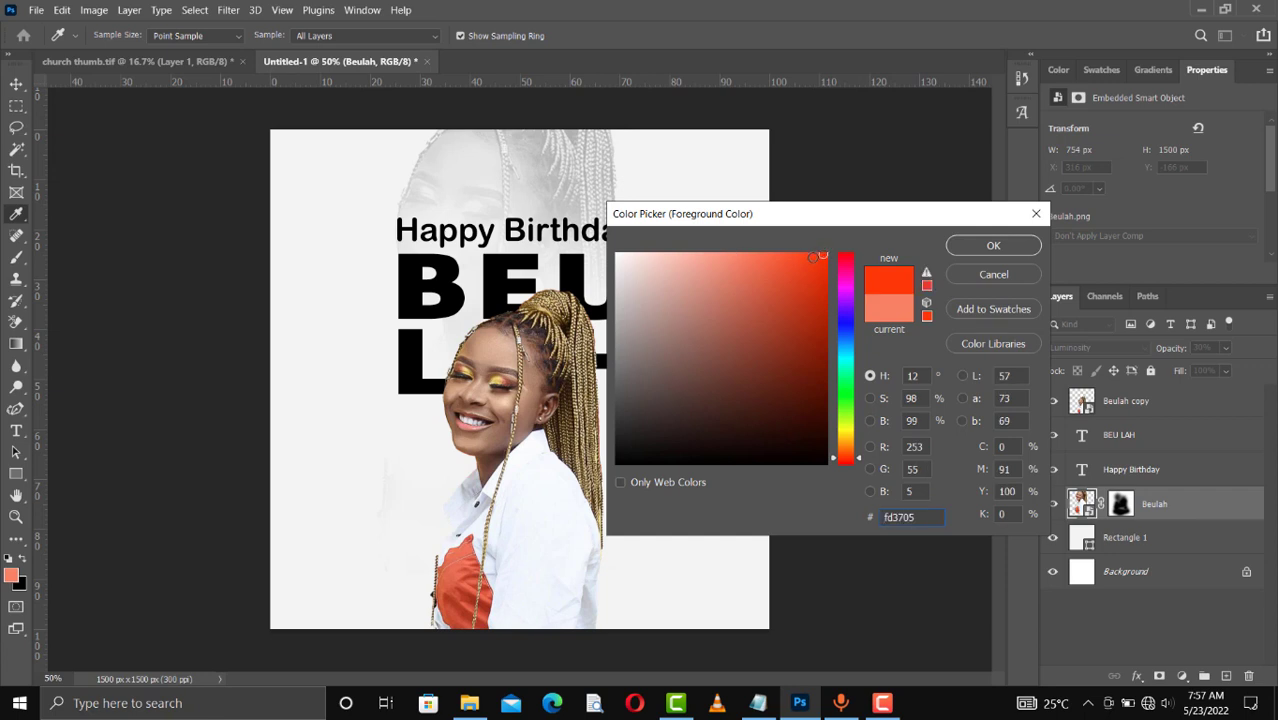
pyautogui.click(825, 341)
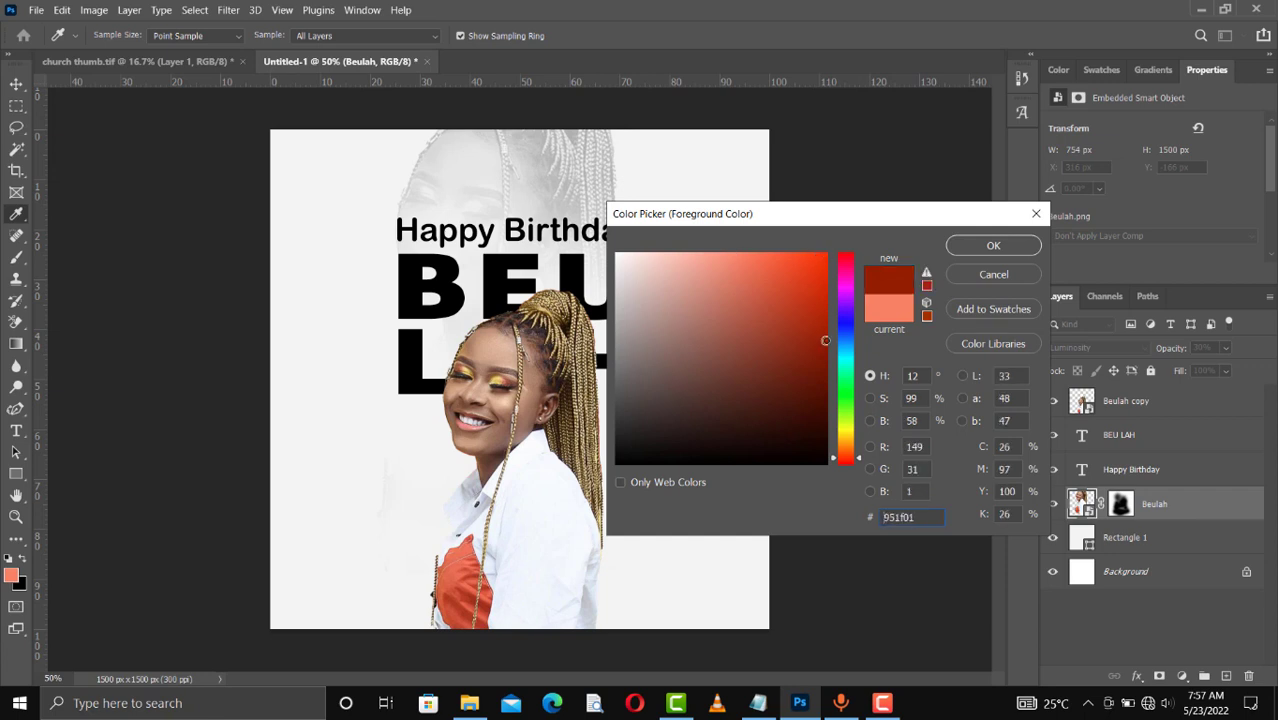
pyautogui.click(826, 300)
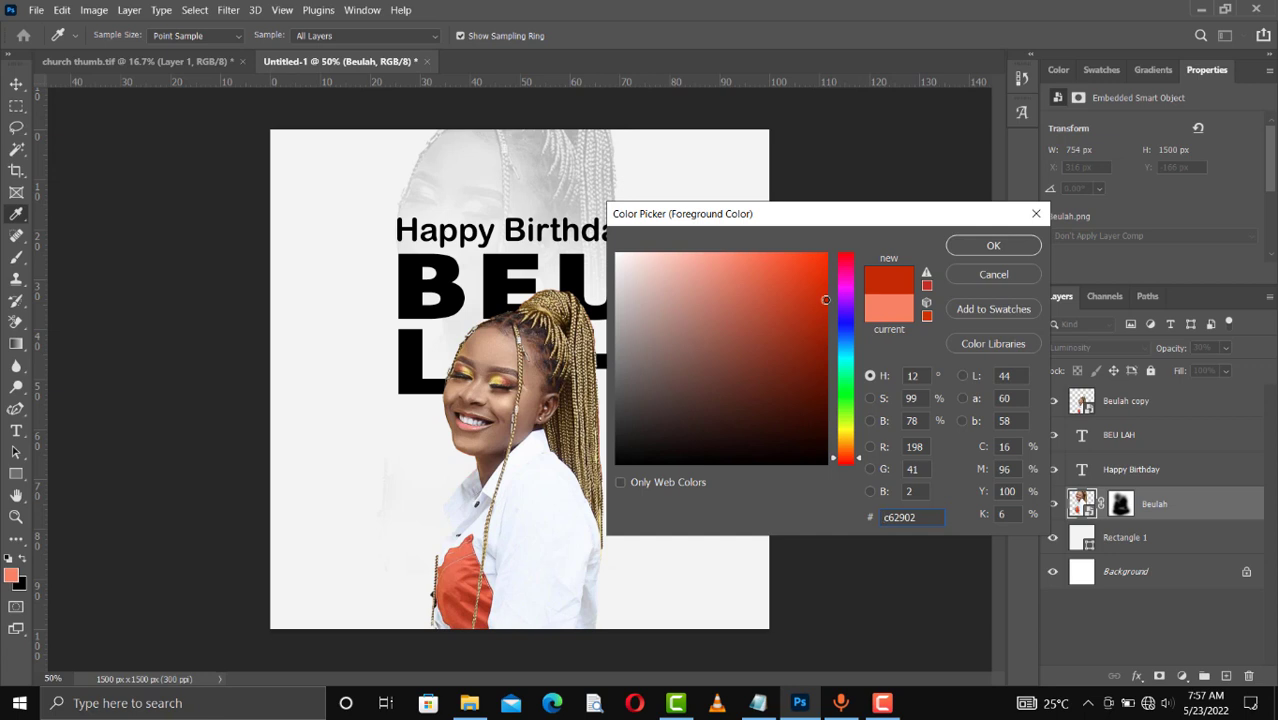
pyautogui.click(981, 248)
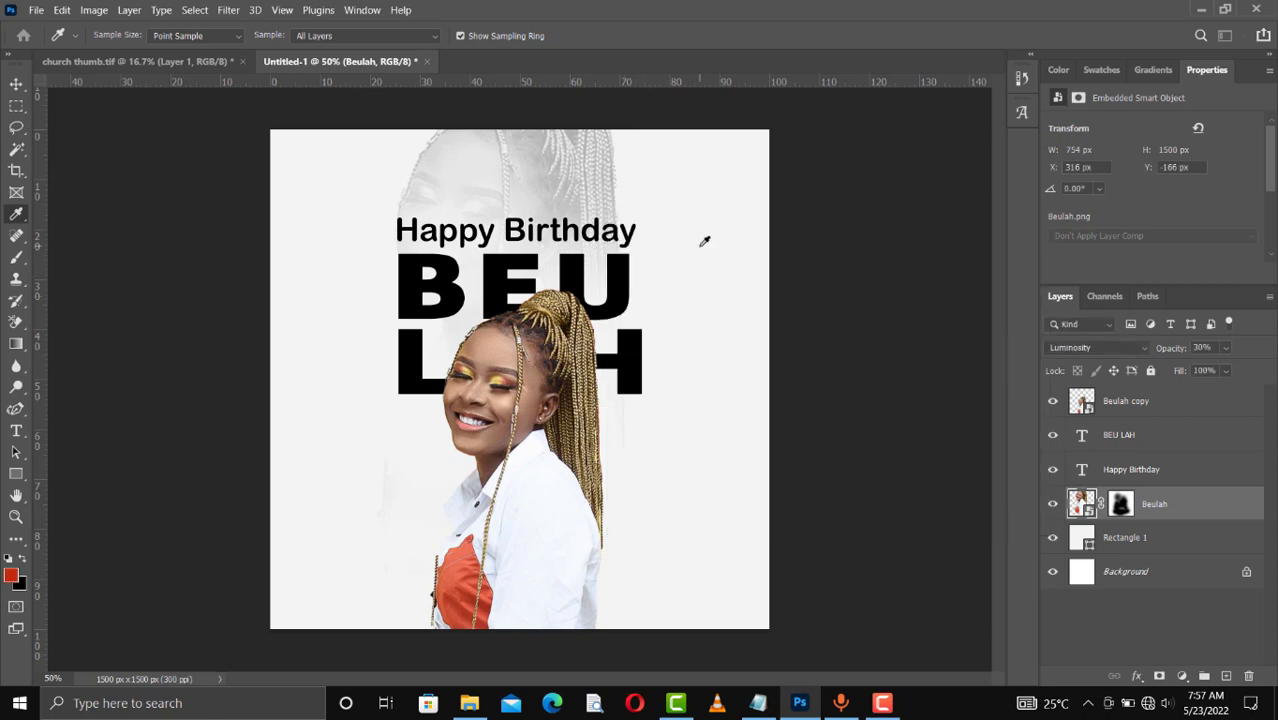
# Recolour the large two-line name text with the recently used red-orange swatch, #c62902
pyautogui.press('v')
pyautogui.click(628, 300)
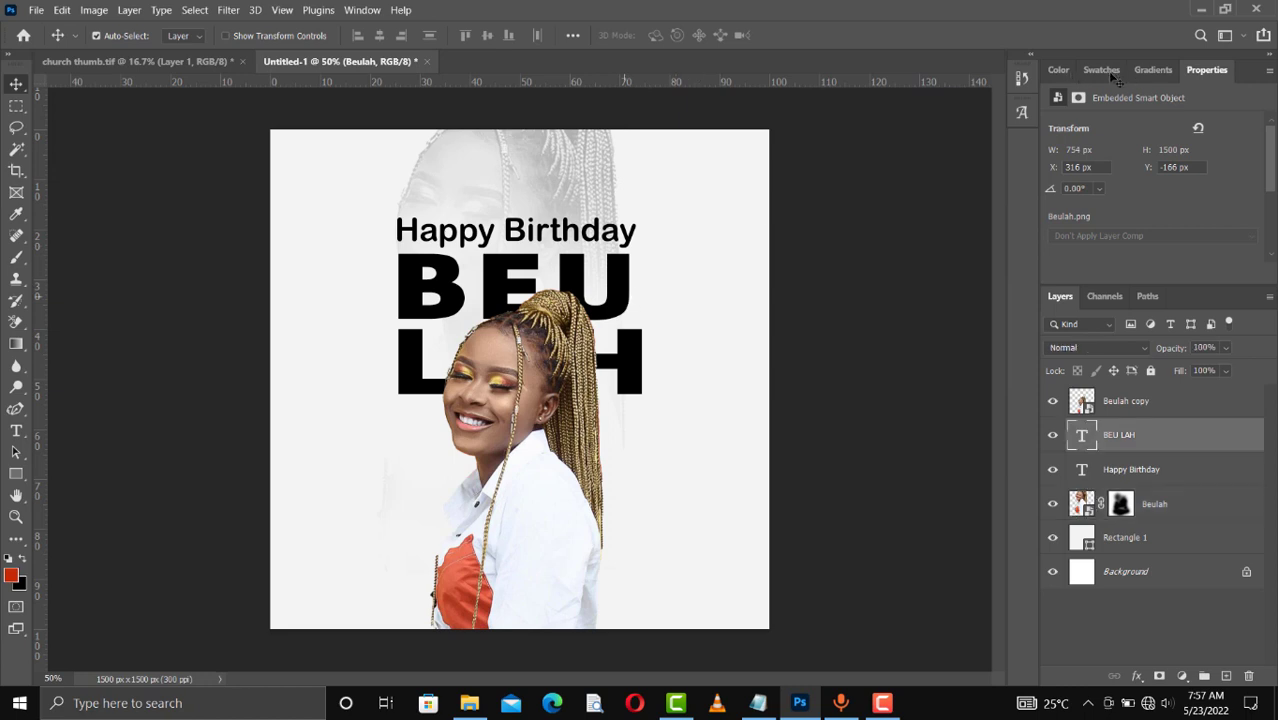
pyautogui.click(1106, 71)
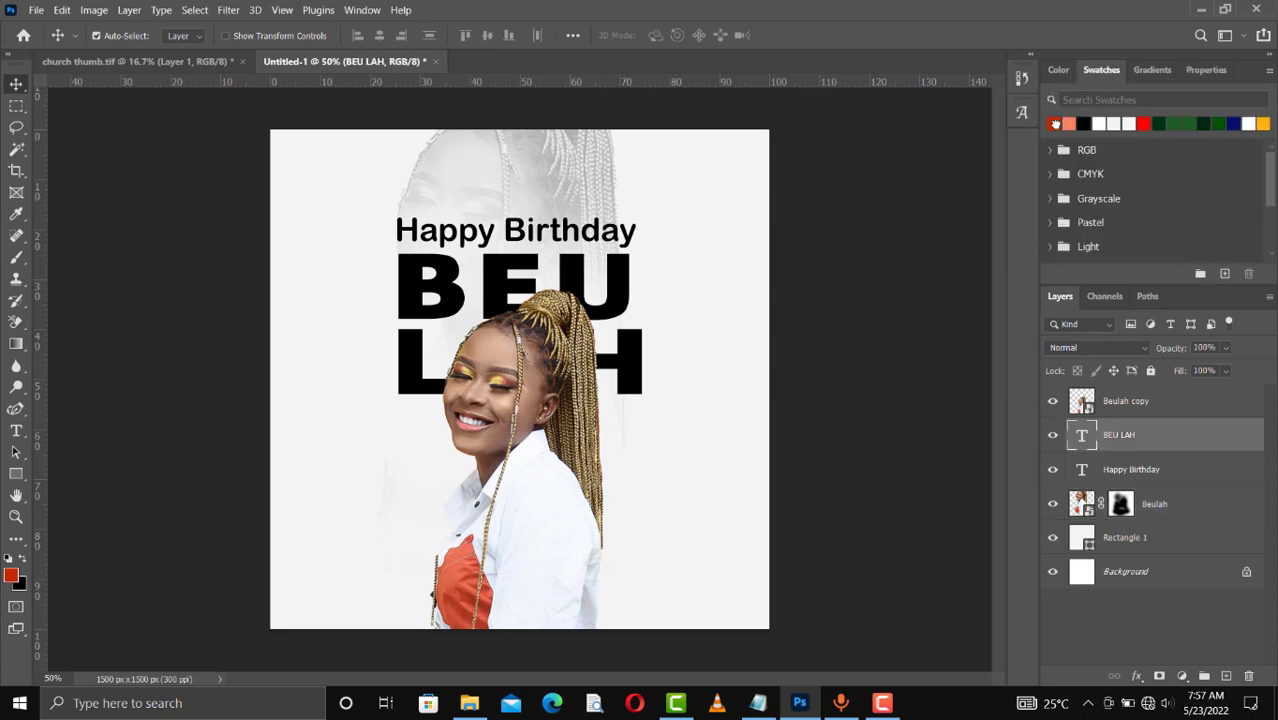
pyautogui.click(1055, 123)
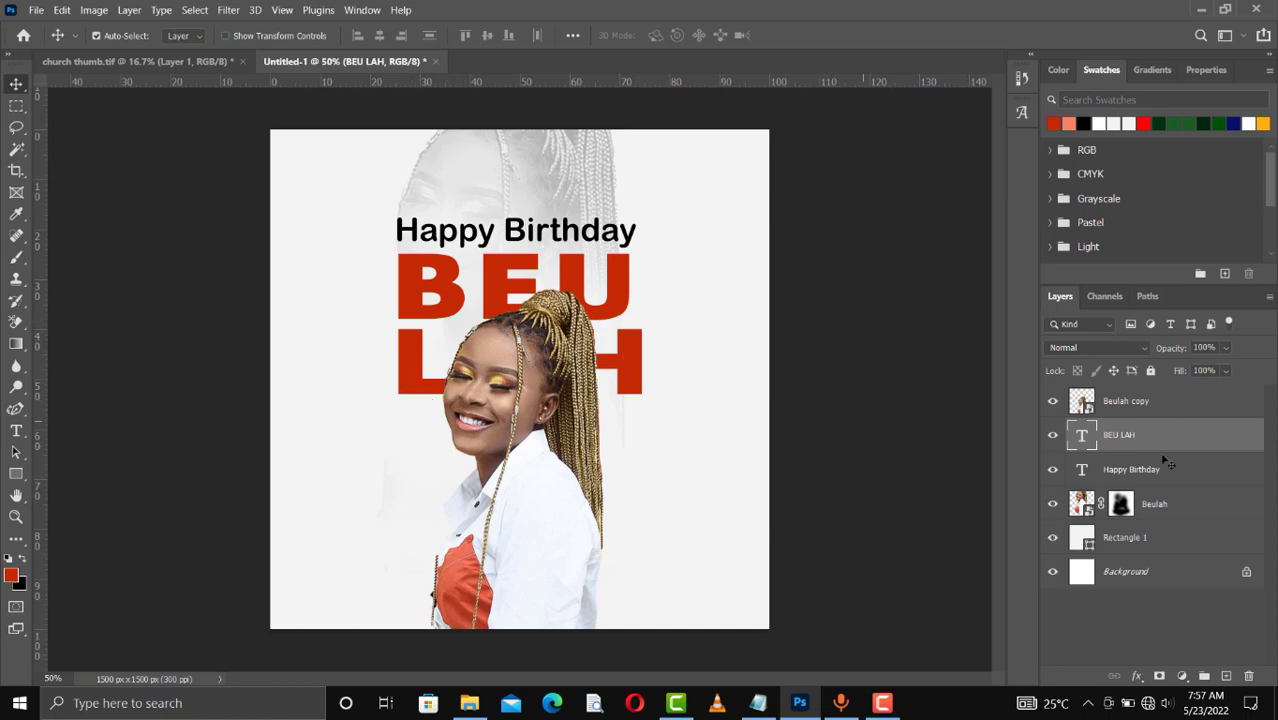
# Apply Drop Shadow, Stroke and Inner Shadow layer effects to the large two-line name text
pyautogui.rightClick(1135, 430)
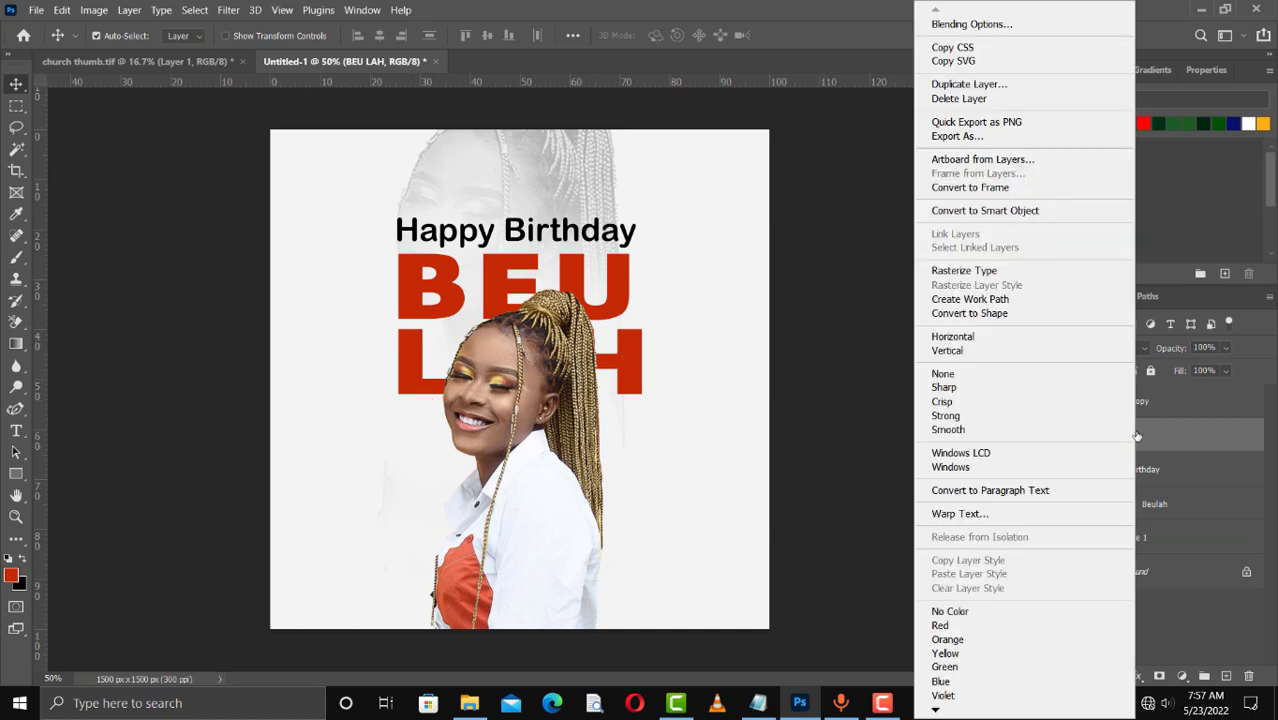
pyautogui.click(990, 25)
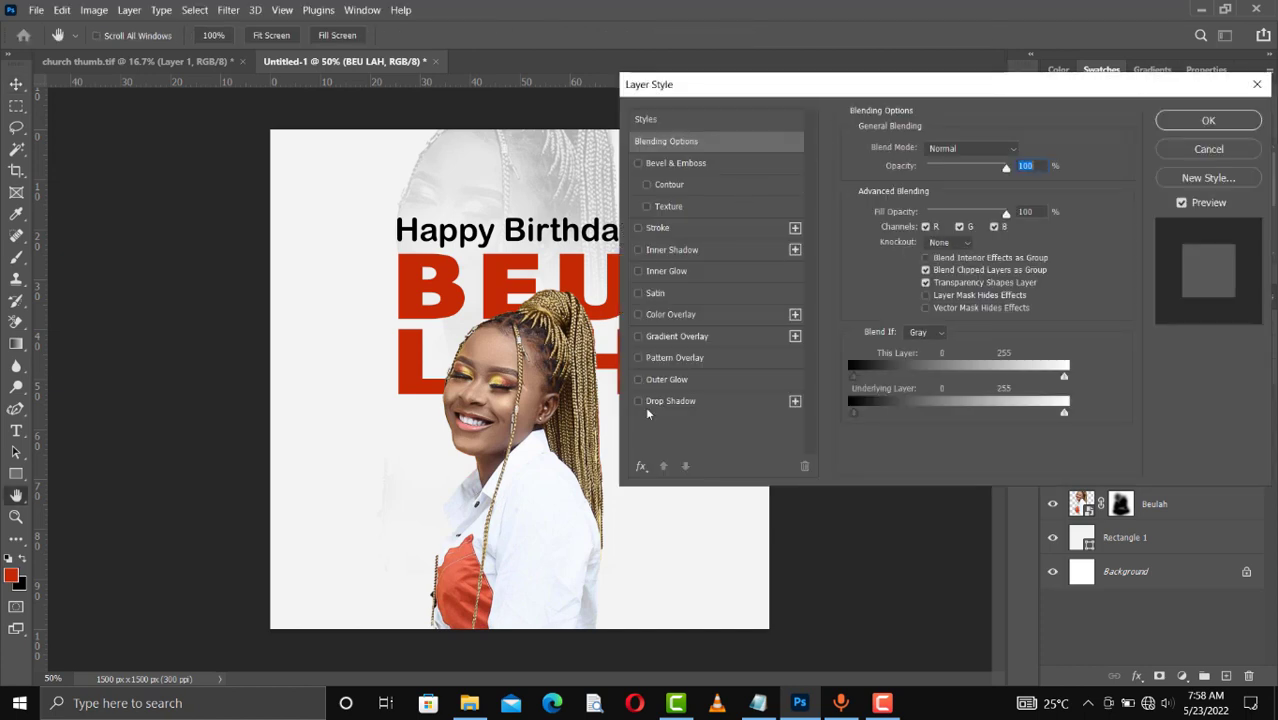
pyautogui.click(639, 401)
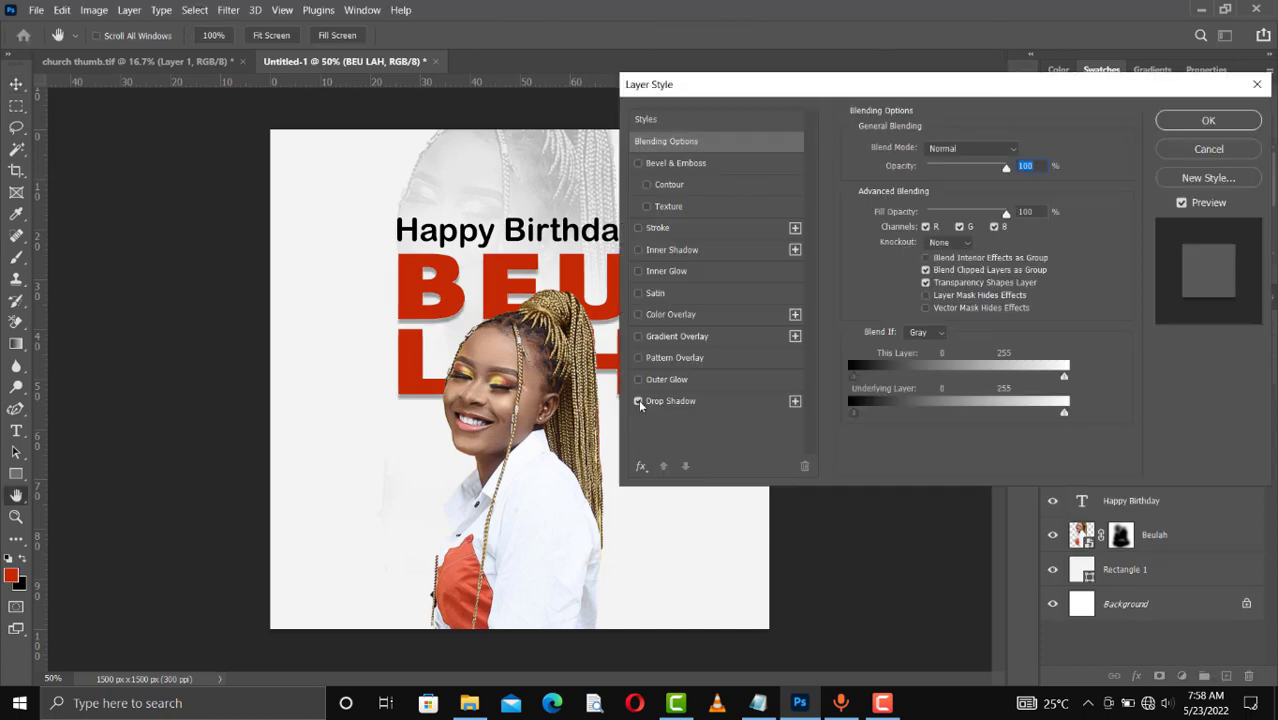
pyautogui.click(639, 230)
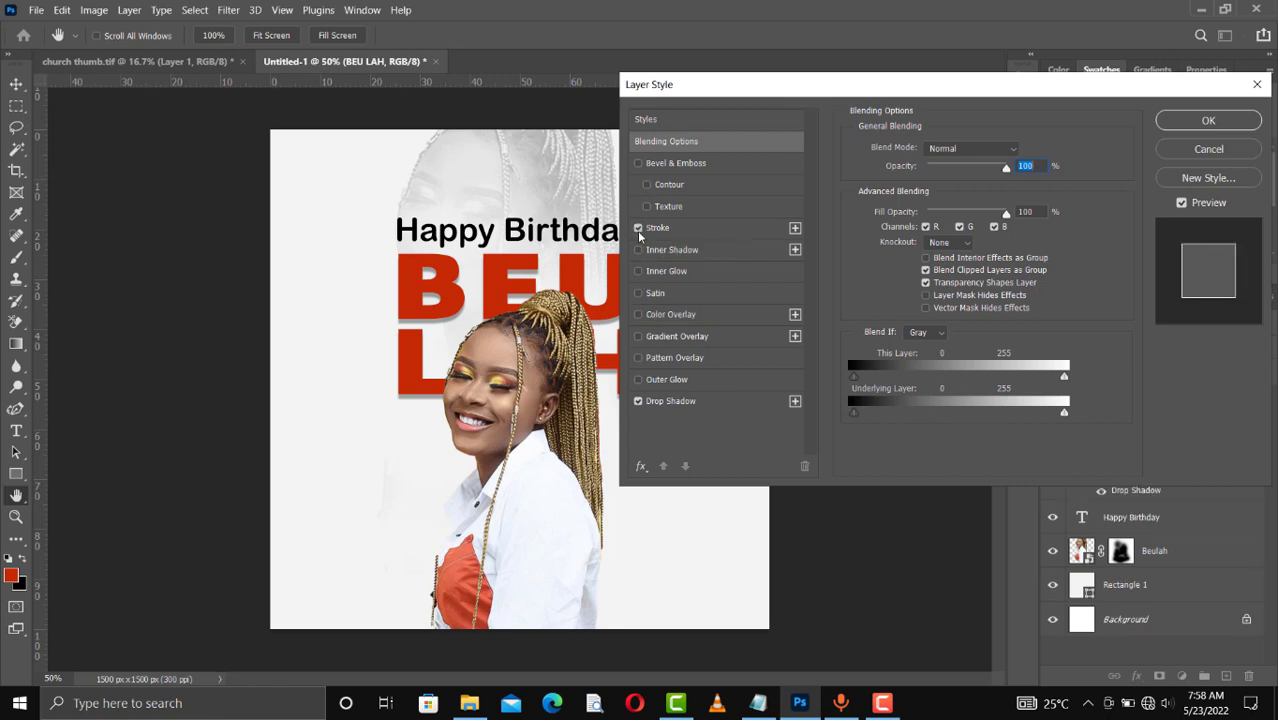
pyautogui.click(639, 164)
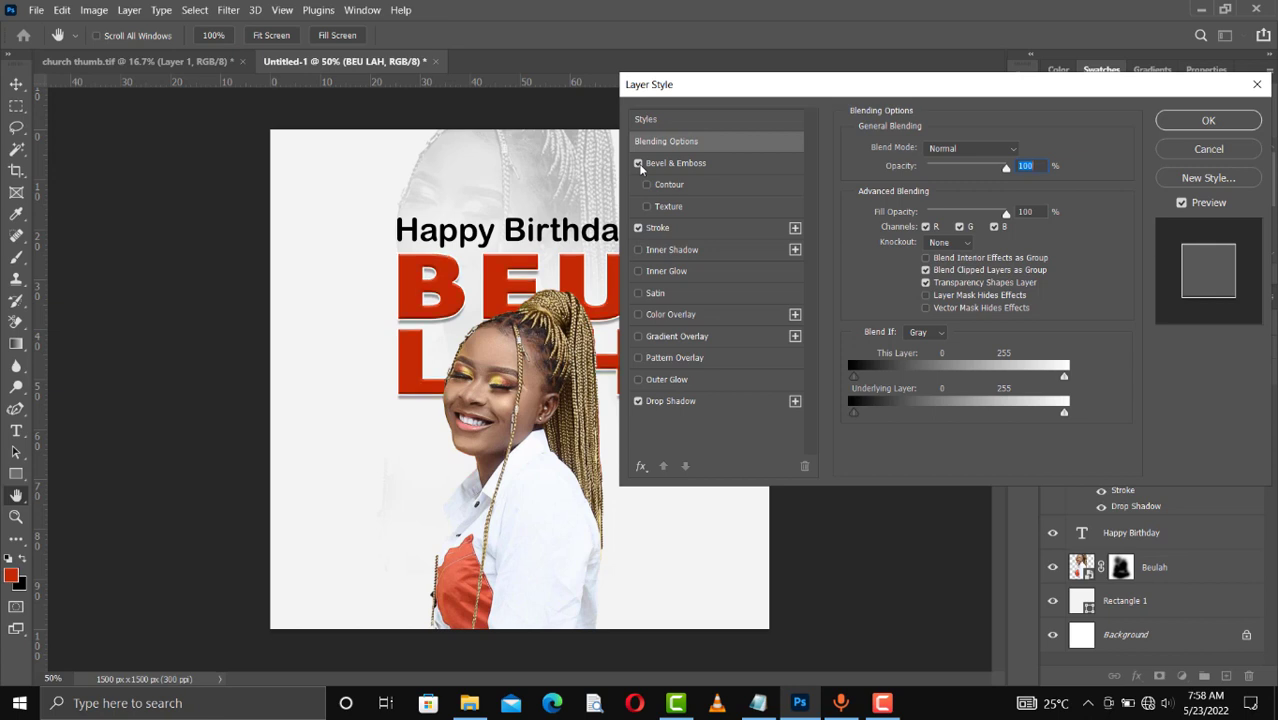
pyautogui.click(639, 164)
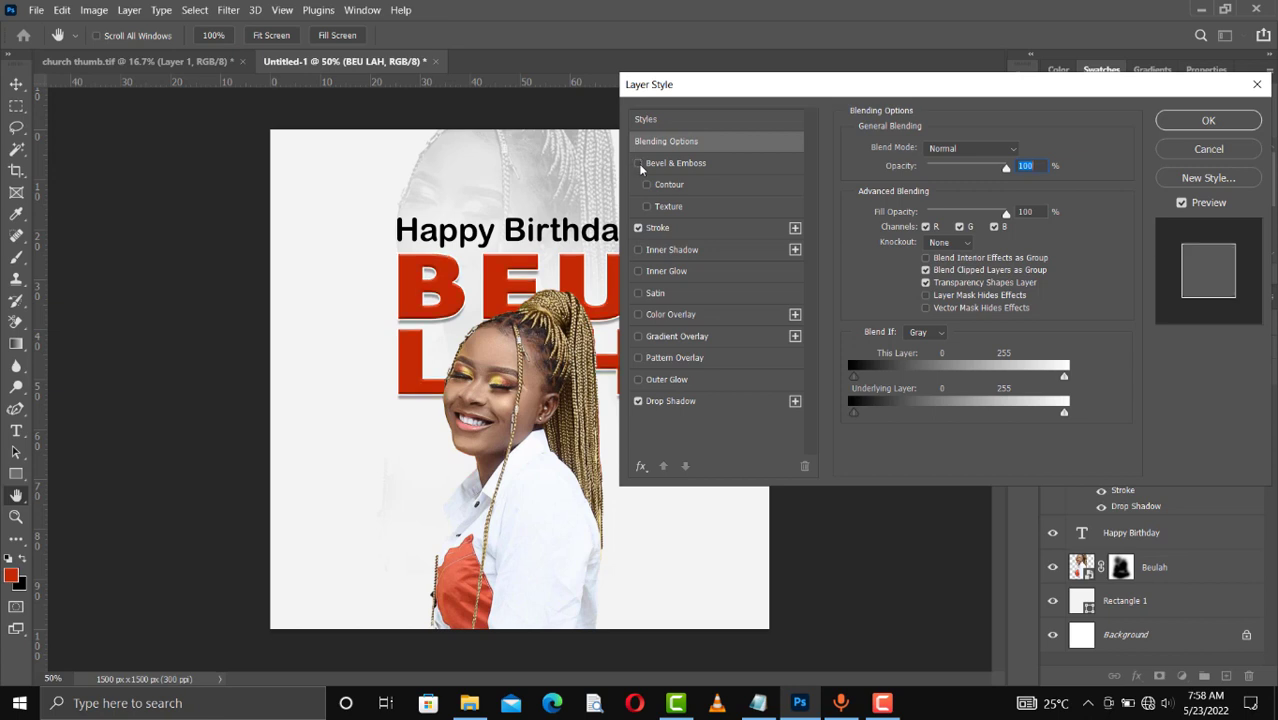
pyautogui.click(639, 250)
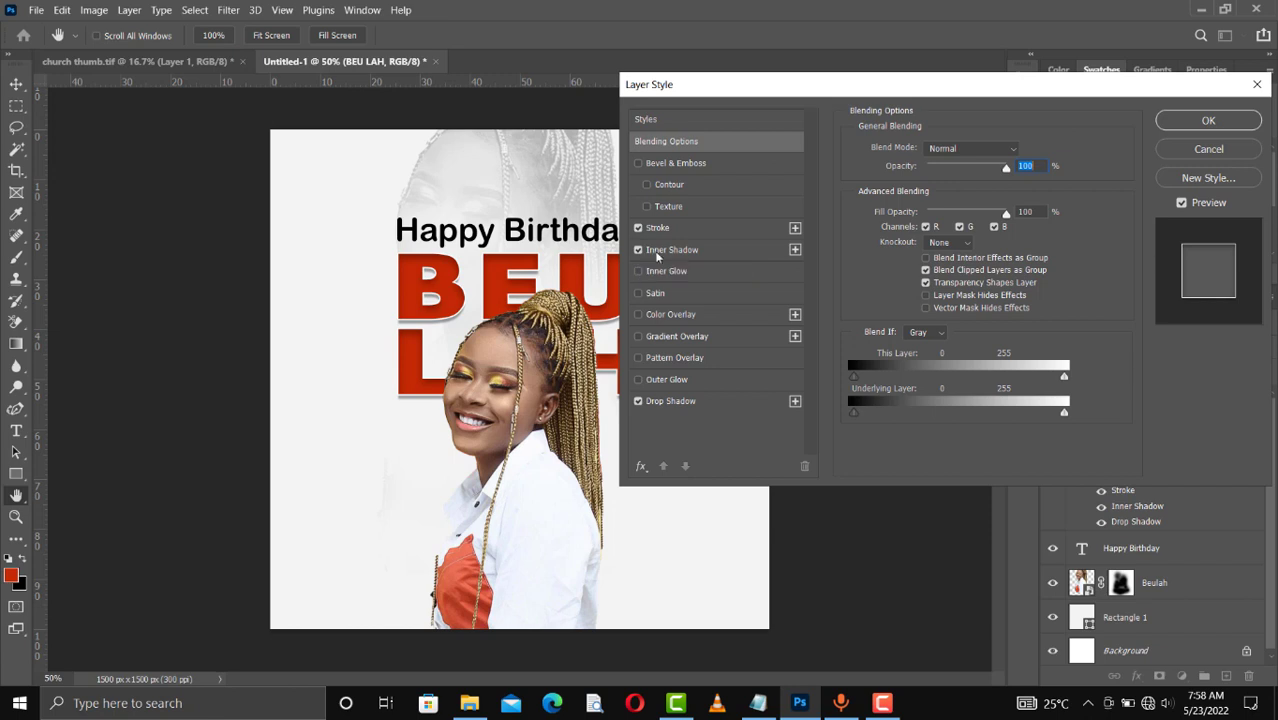
pyautogui.click(673, 255)
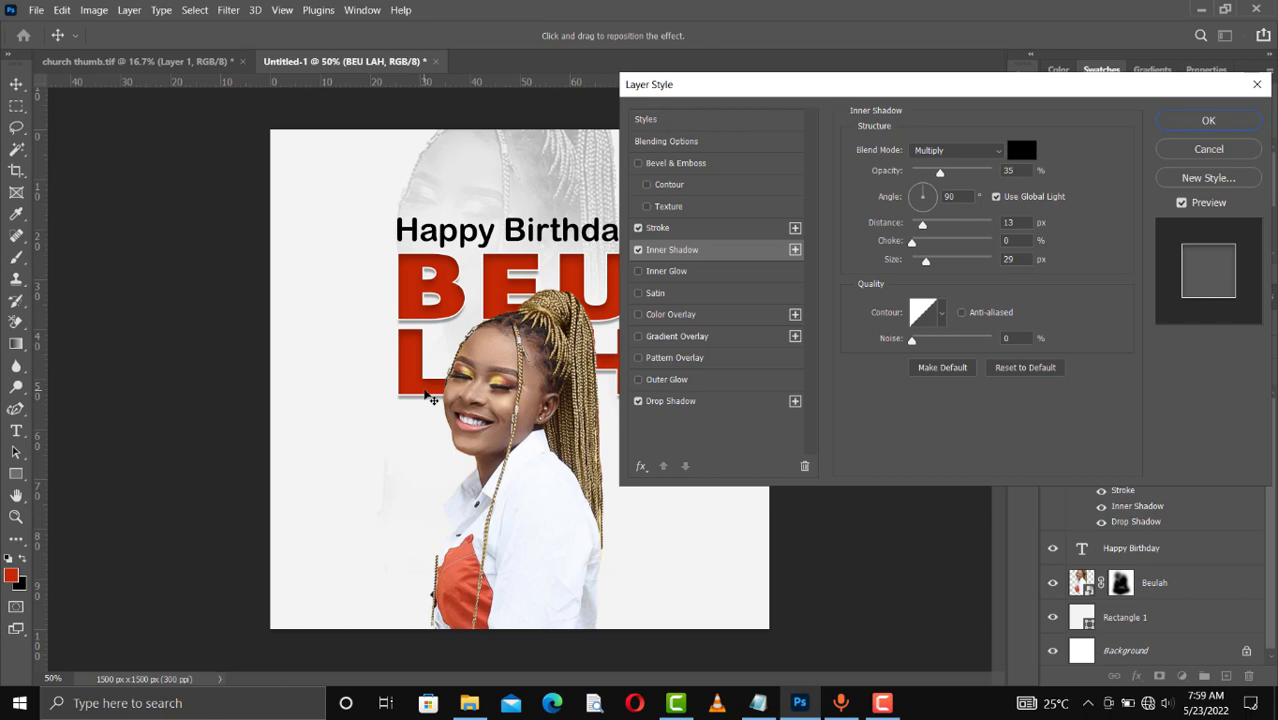
pyautogui.click(1207, 120)
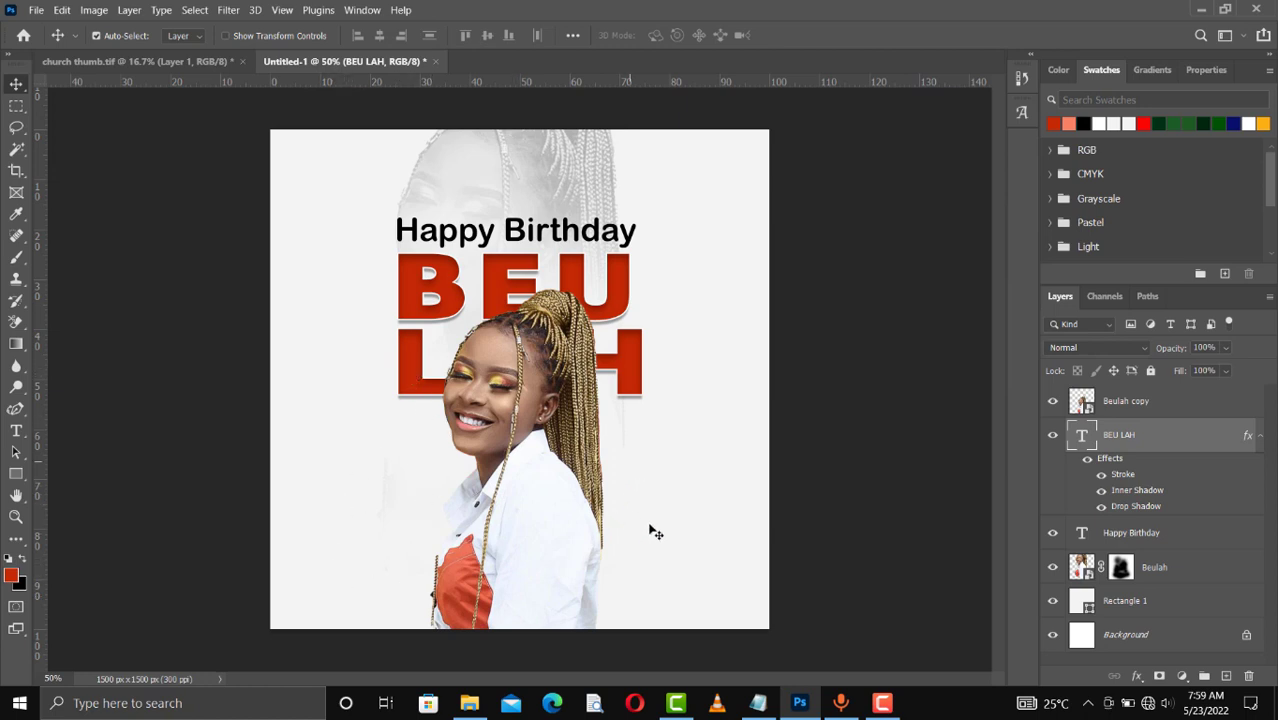
# Draw two thin crossing red rectangles beside the portrait's lower part: a vertical one about 2 × 239 px and a horizontal one about 292 × 7 px
pyautogui.click(17, 476)
pyautogui.rightClick(19, 478)
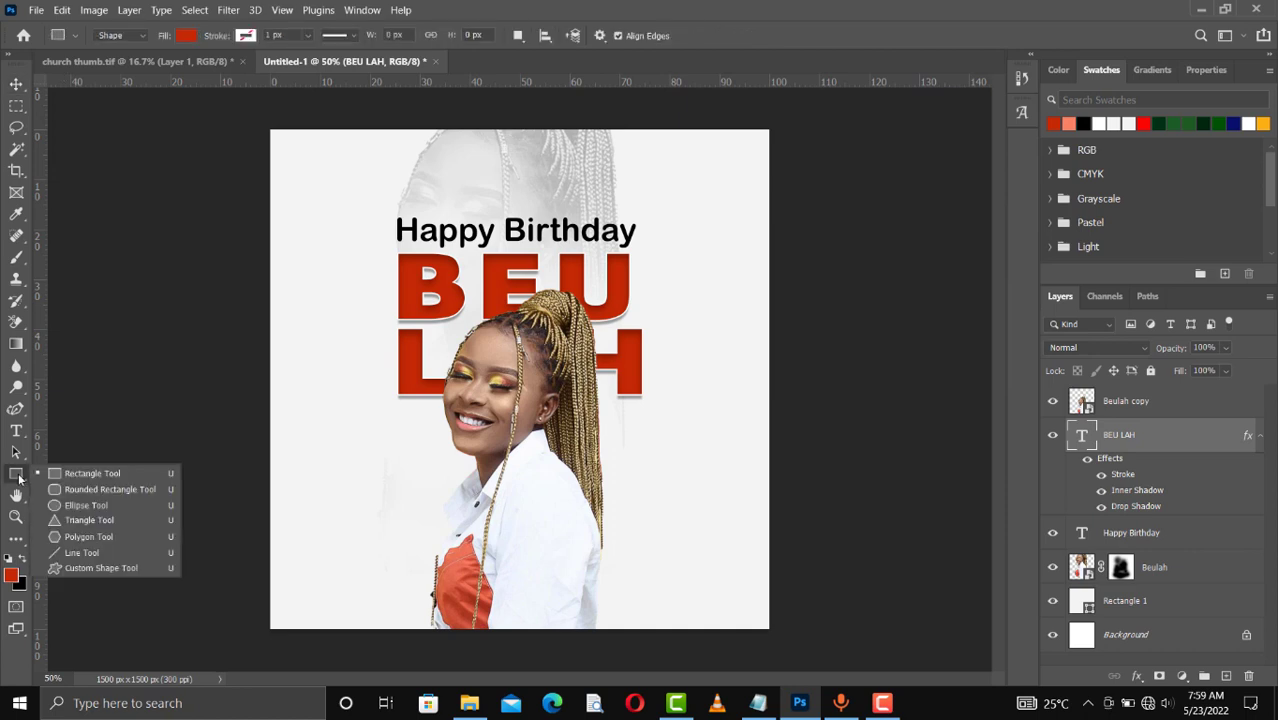
pyautogui.click(86, 474)
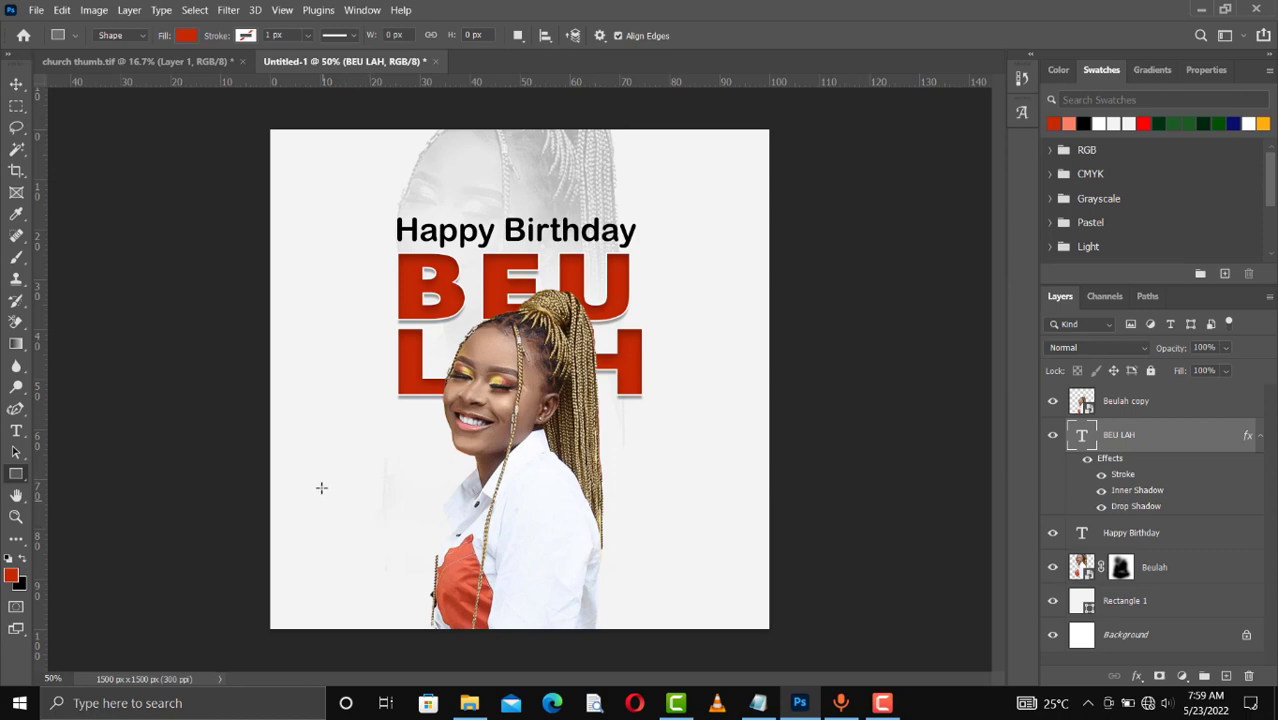
pyautogui.moveTo(321, 487); pyautogui.dragTo(321, 564)
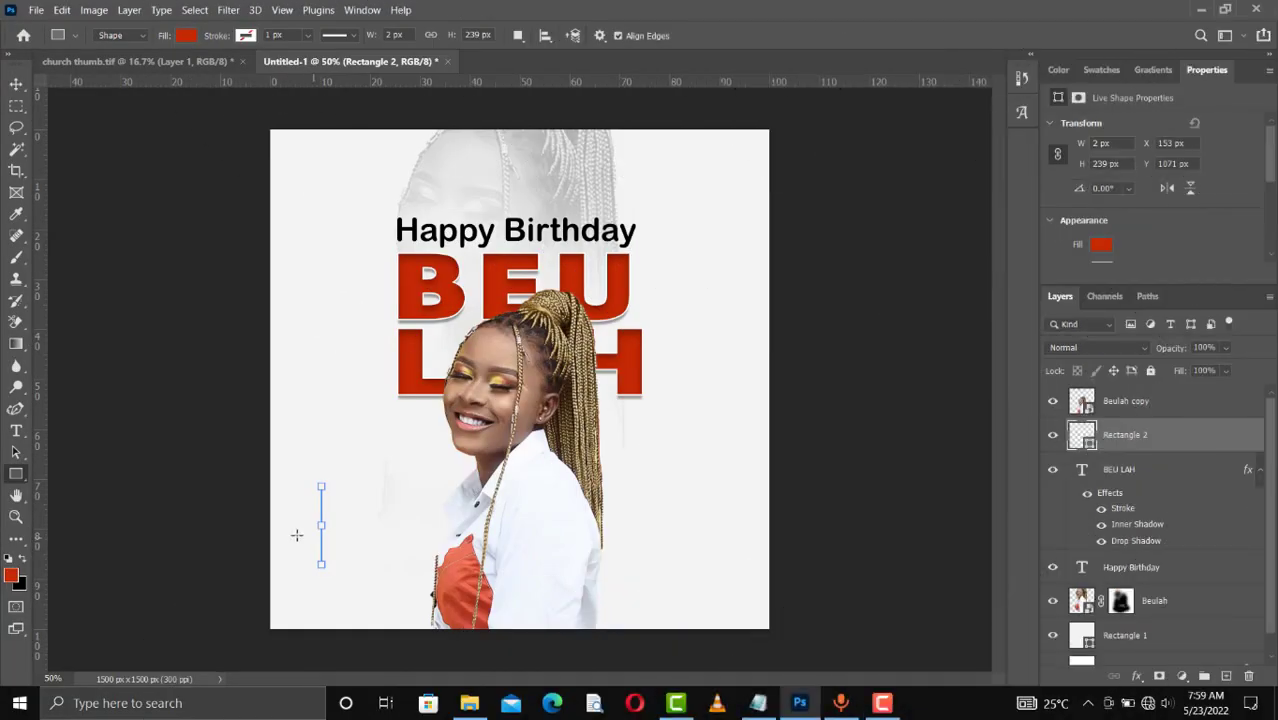
pyautogui.moveTo(294, 533); pyautogui.dragTo(391, 535)
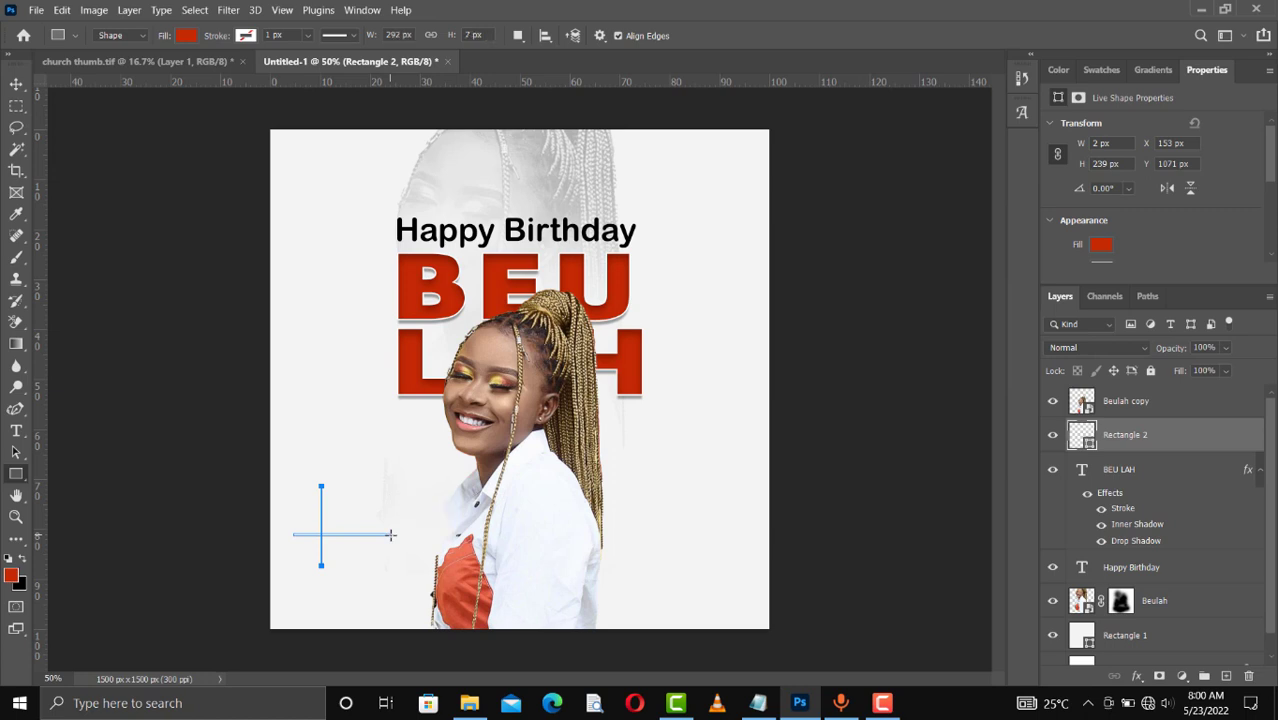
pyautogui.click(16, 84)
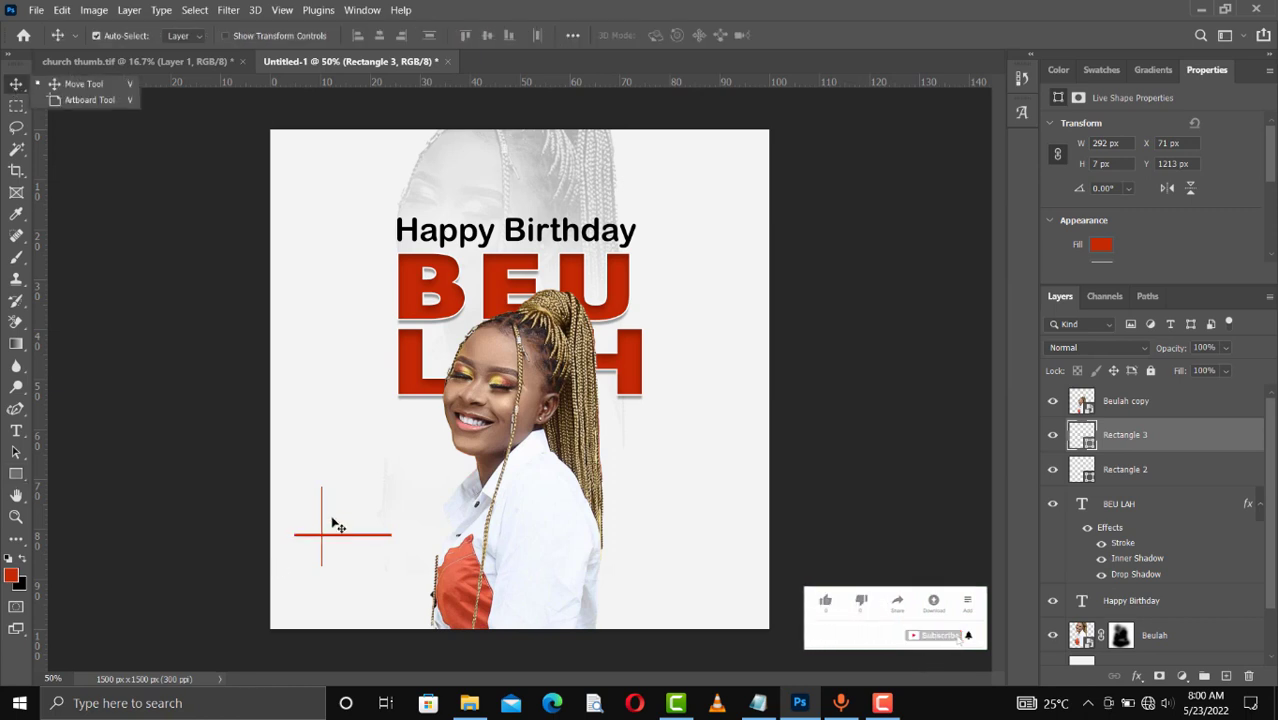
# Add a single-line text with the celebrant's first name next to the crossing lines, in BengasBold at 16 pt
pyautogui.click(416, 372)
pyautogui.click(16, 432)
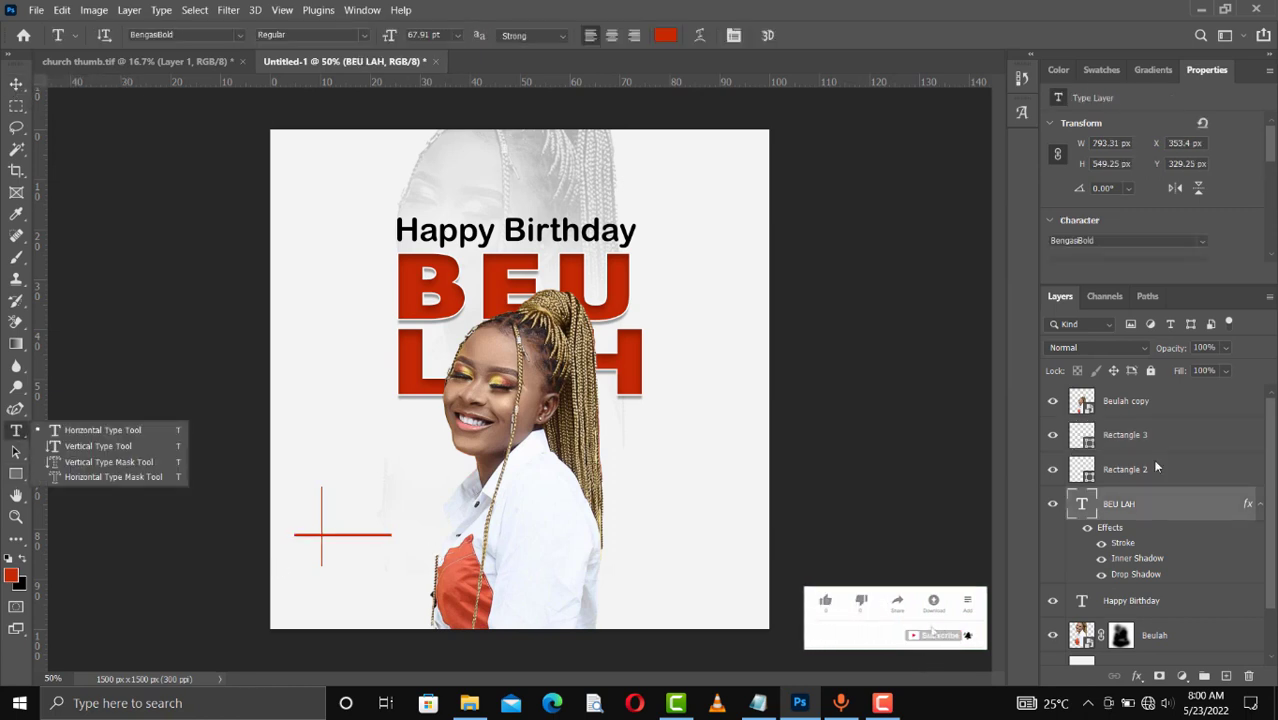
pyautogui.click(72, 430)
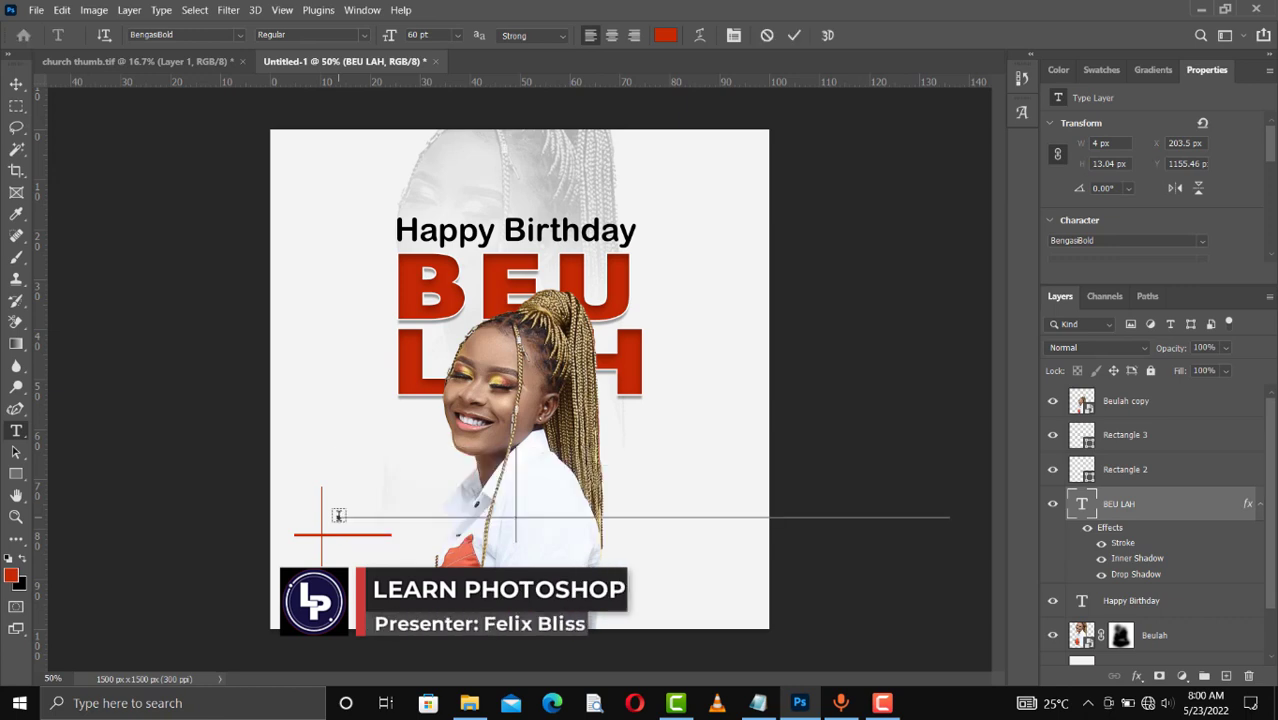
pyautogui.write('Beulah')
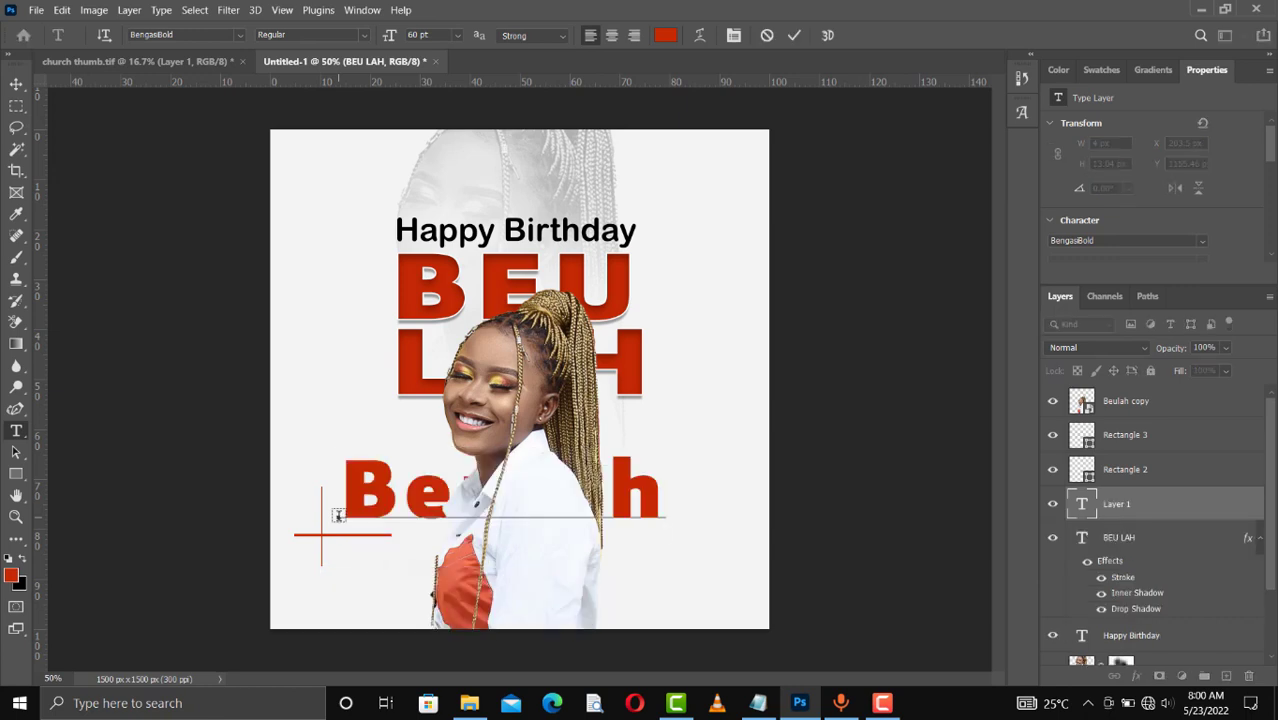
pyautogui.hotkey('ctrl', 'a')
pyautogui.click(456, 36)
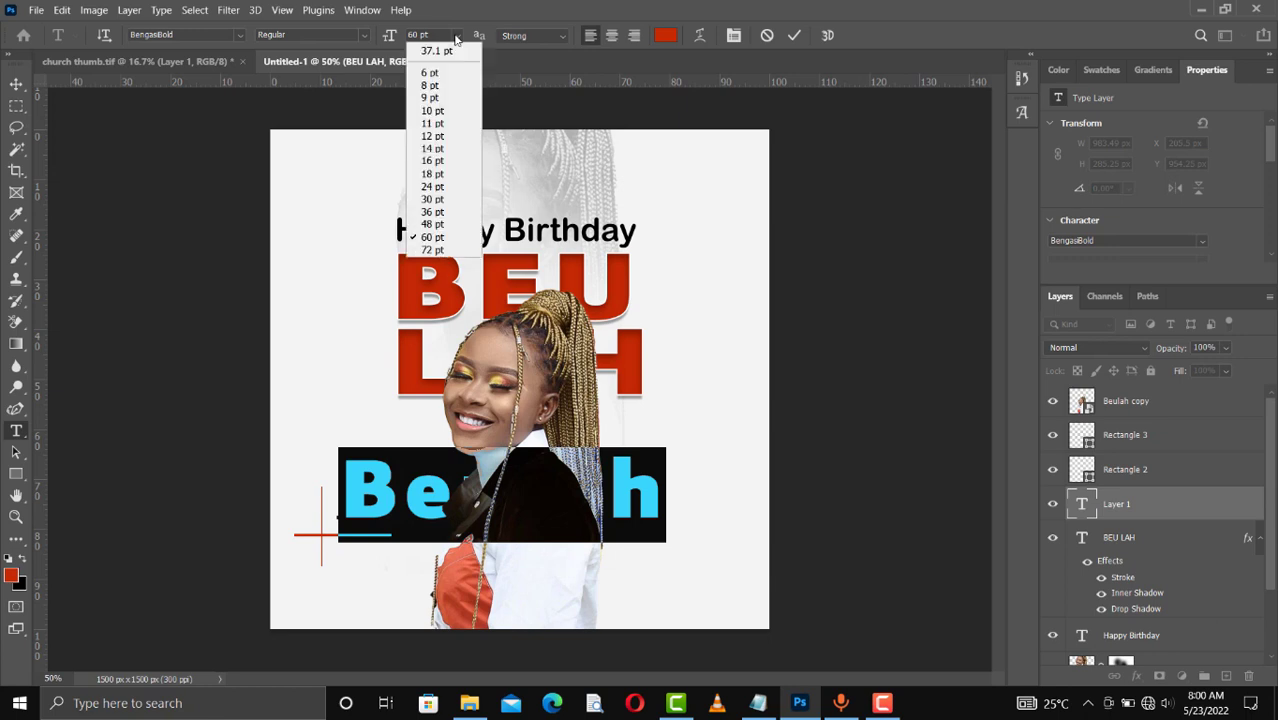
pyautogui.click(437, 161)
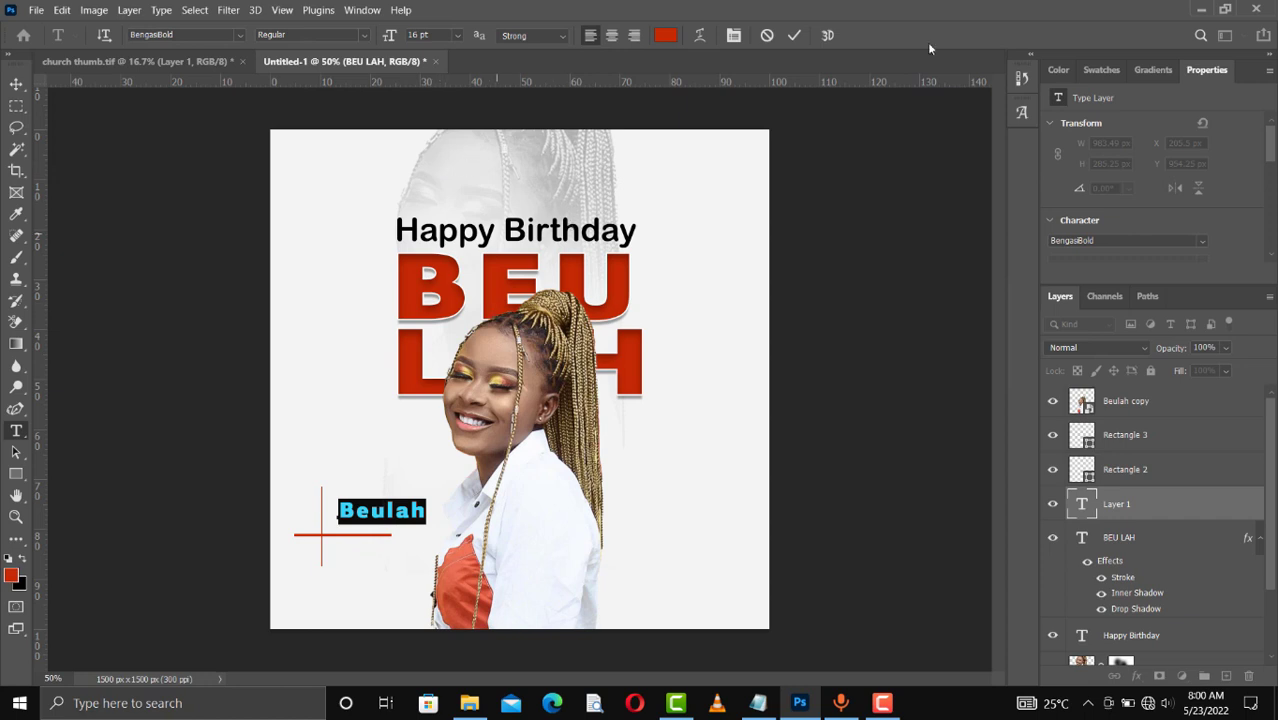
# Colour the small name text black, then fit it and the horizontal line together against the vertical line
pyautogui.click(1097, 70)
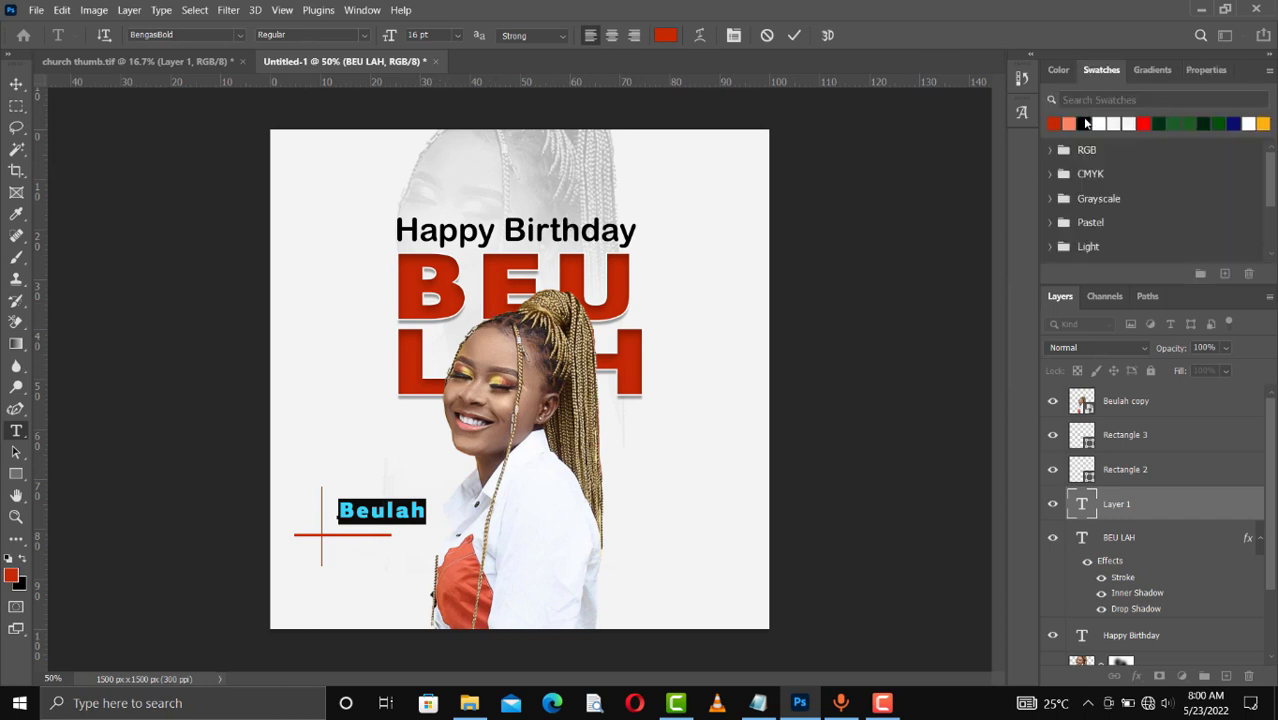
pyautogui.click(1084, 122)
pyautogui.click(795, 36)
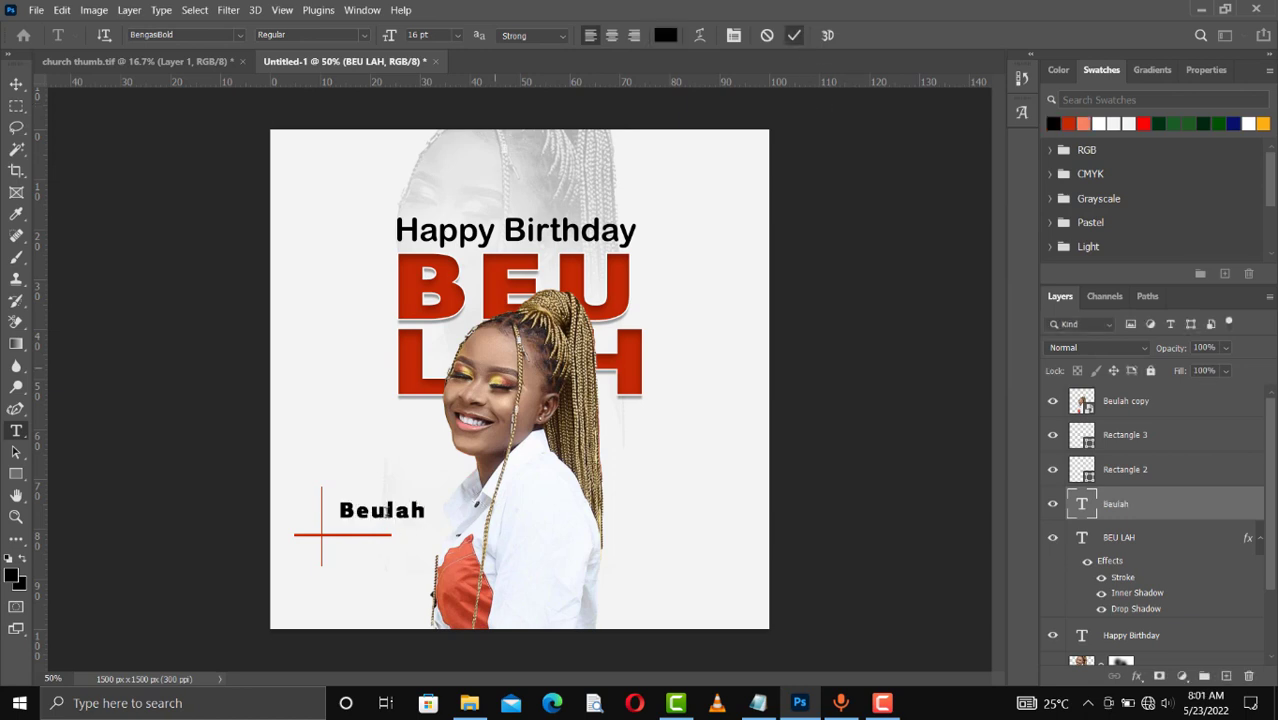
pyautogui.press('v')
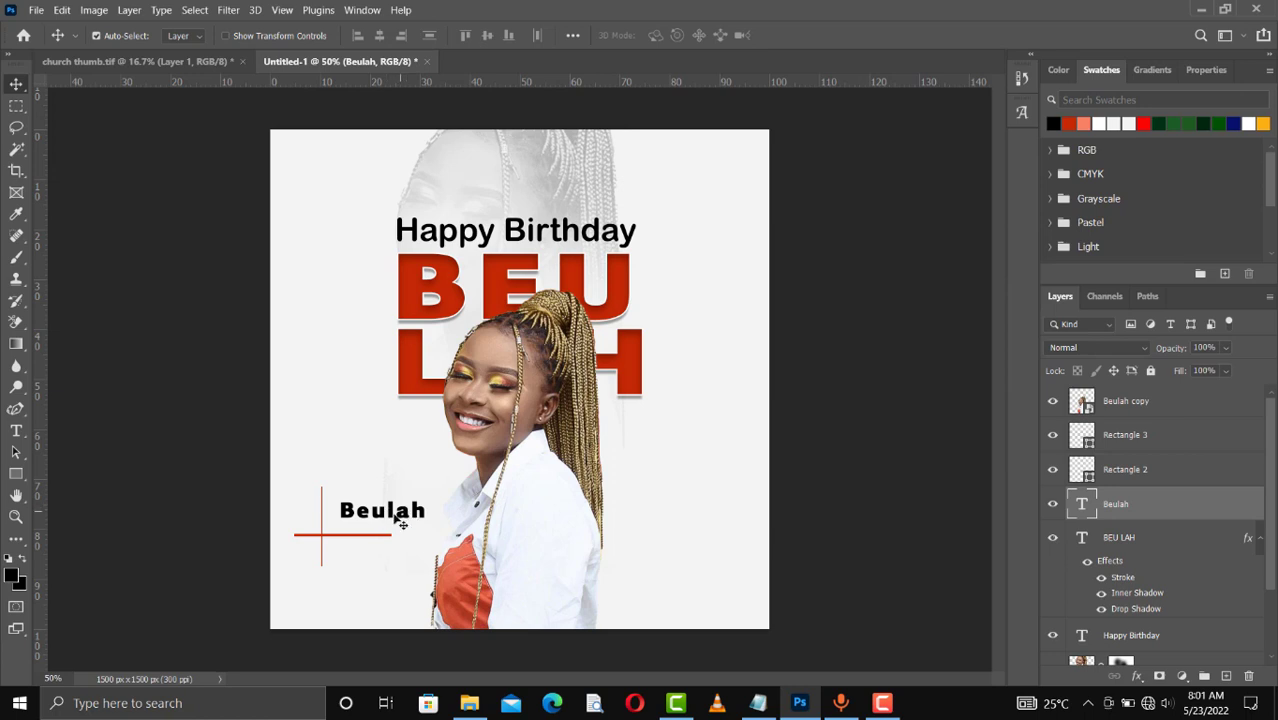
pyautogui.moveTo(397, 522)
pyautogui.mouseDown()
pyautogui.moveTo(370, 530)
pyautogui.moveTo(391, 536)
pyautogui.mouseUp()
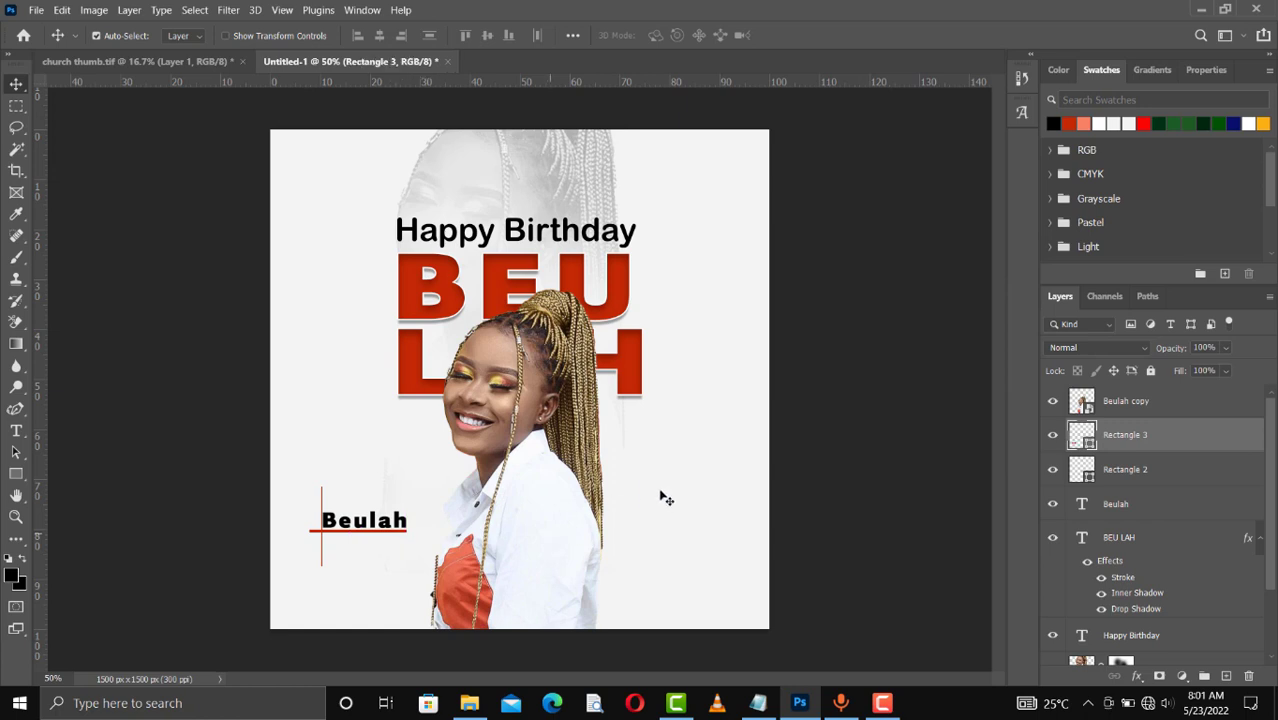
# Draw a red circle about 157 × 161 px on the empty area beside the portrait's ponytail, at about X 1061 px, Y 1119 px
pyautogui.click(16, 476)
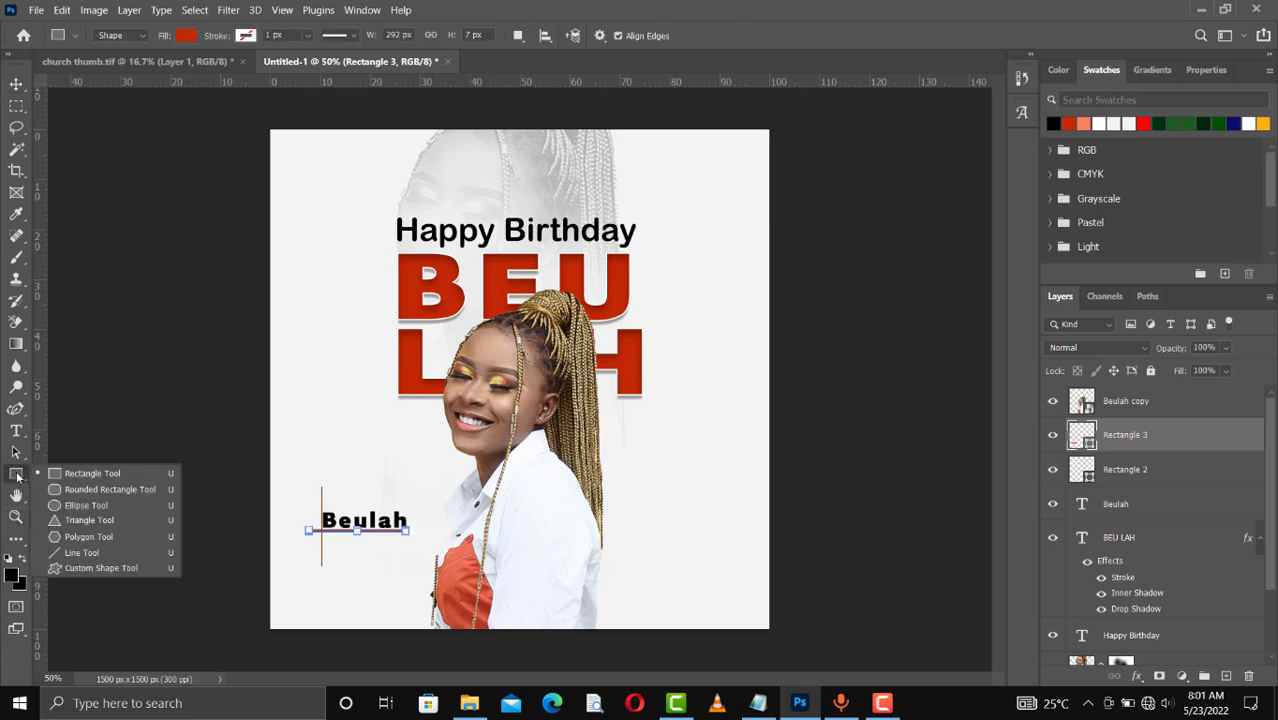
pyautogui.click(97, 475)
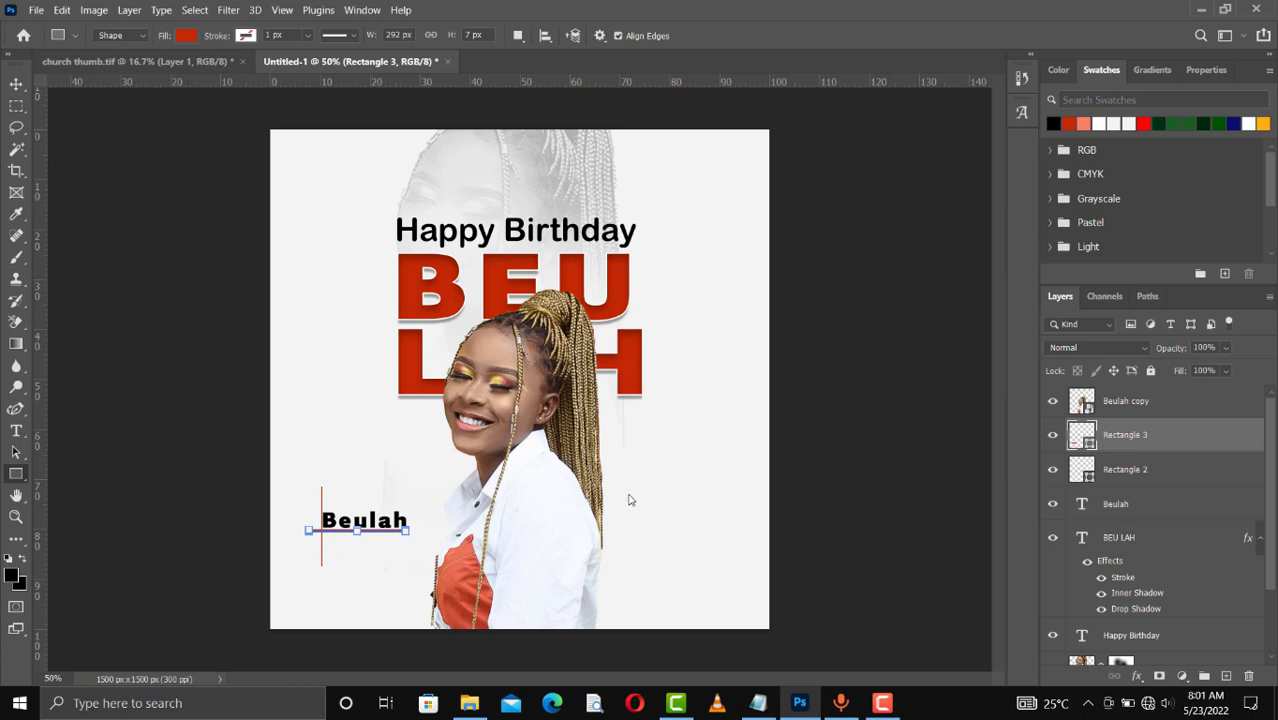
pyautogui.hotkey('shift', 'u')
pyautogui.moveTo(623, 503); pyautogui.dragTo(675, 555)
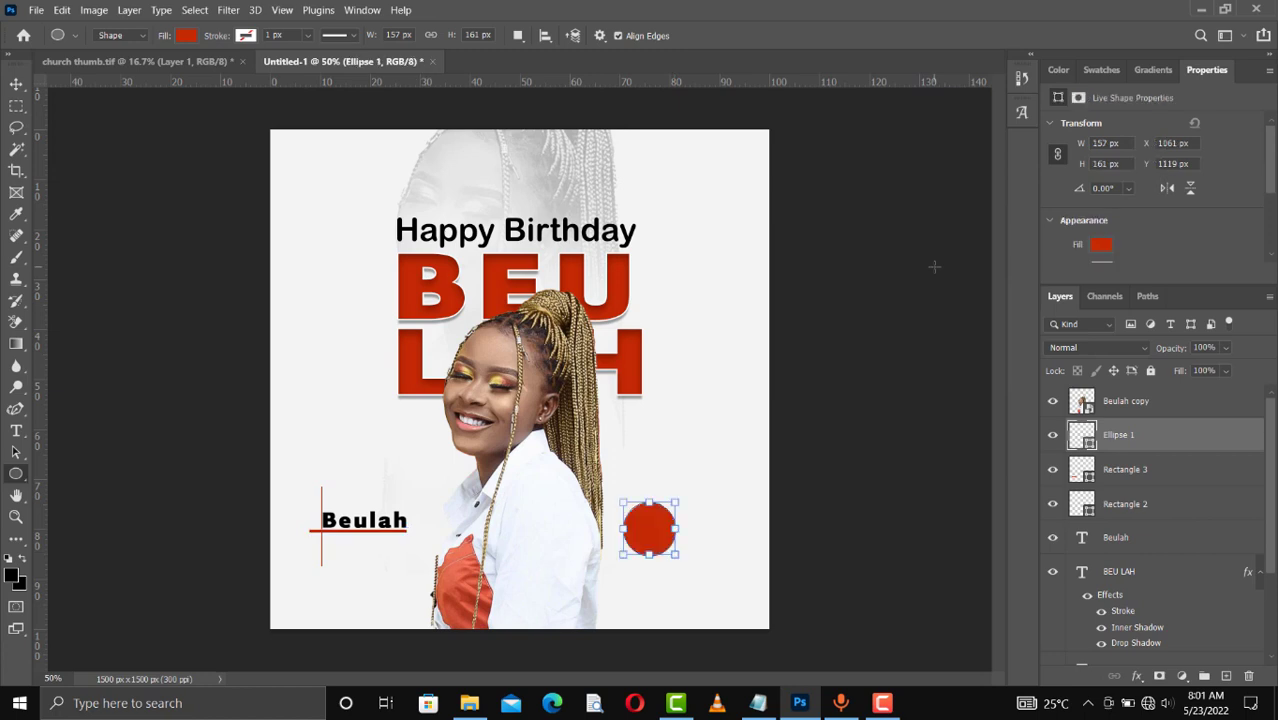
# Add the celebrant's birthday as centred white text on the red circle, day above month in capitals, in BengasBold at 16 pt
pyautogui.click(16, 84)
pyautogui.click(643, 538)
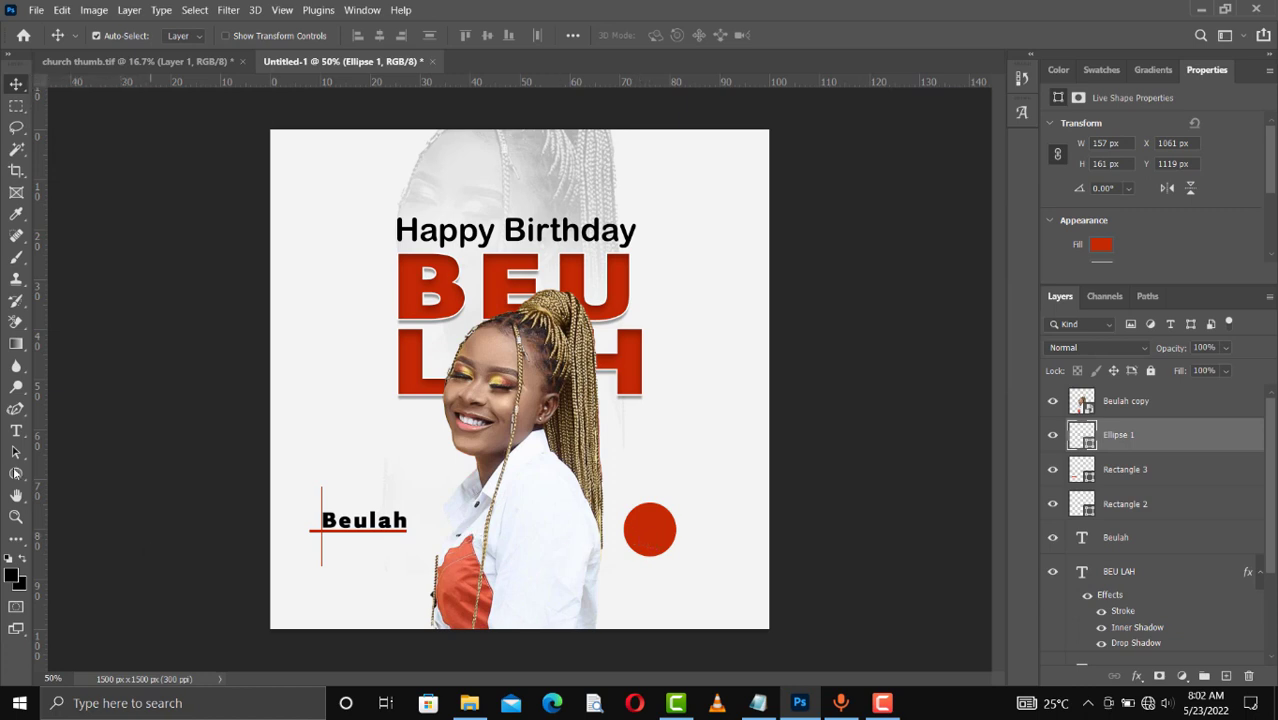
pyautogui.click(16, 431)
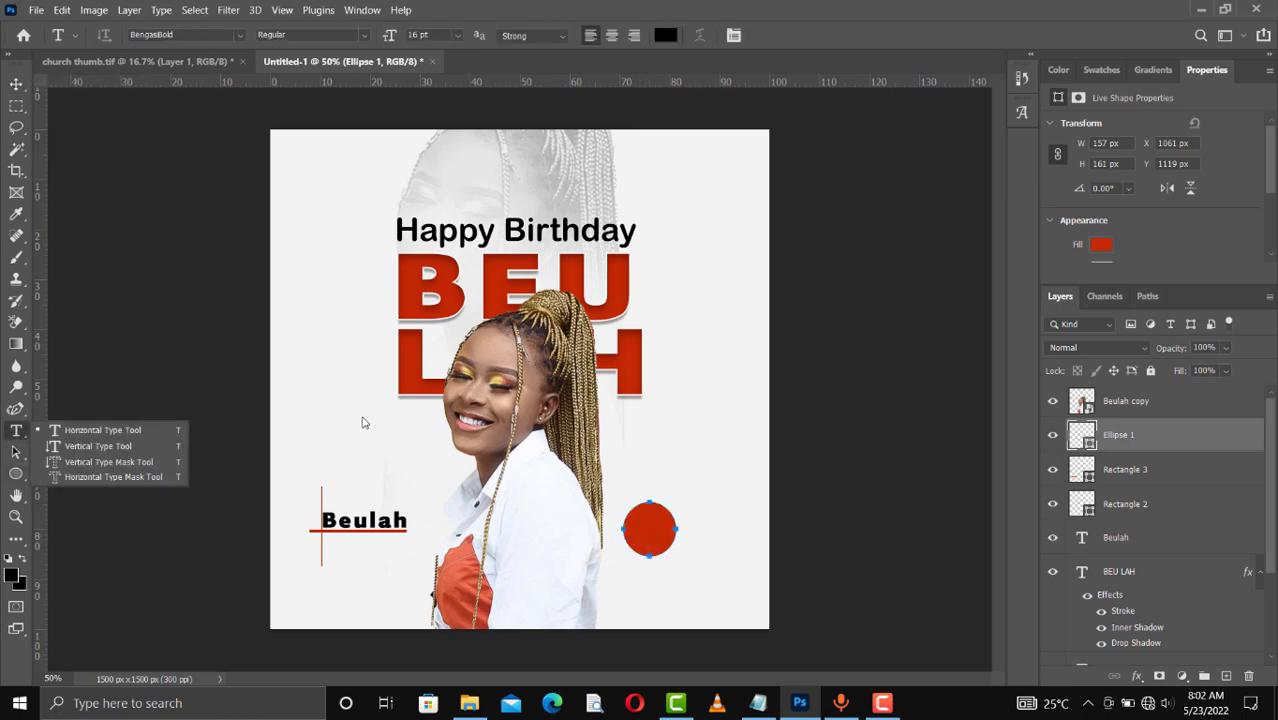
pyautogui.click(100, 432)
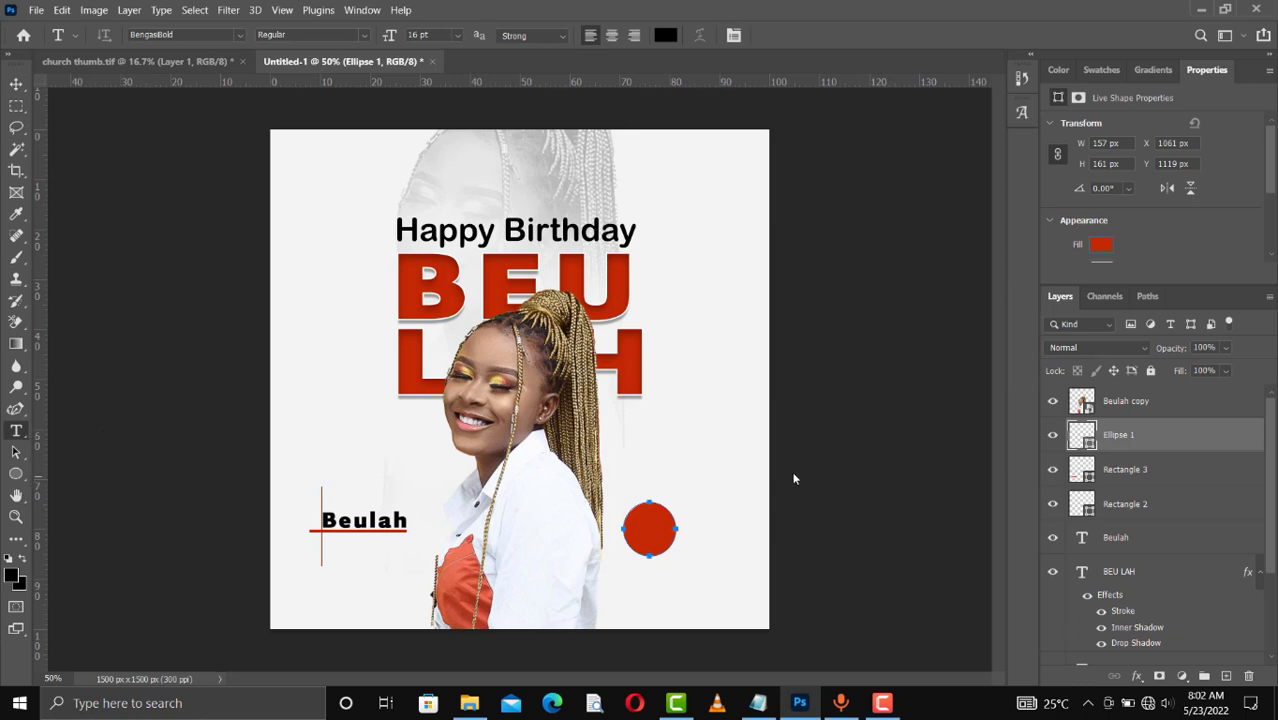
pyautogui.click(654, 432)
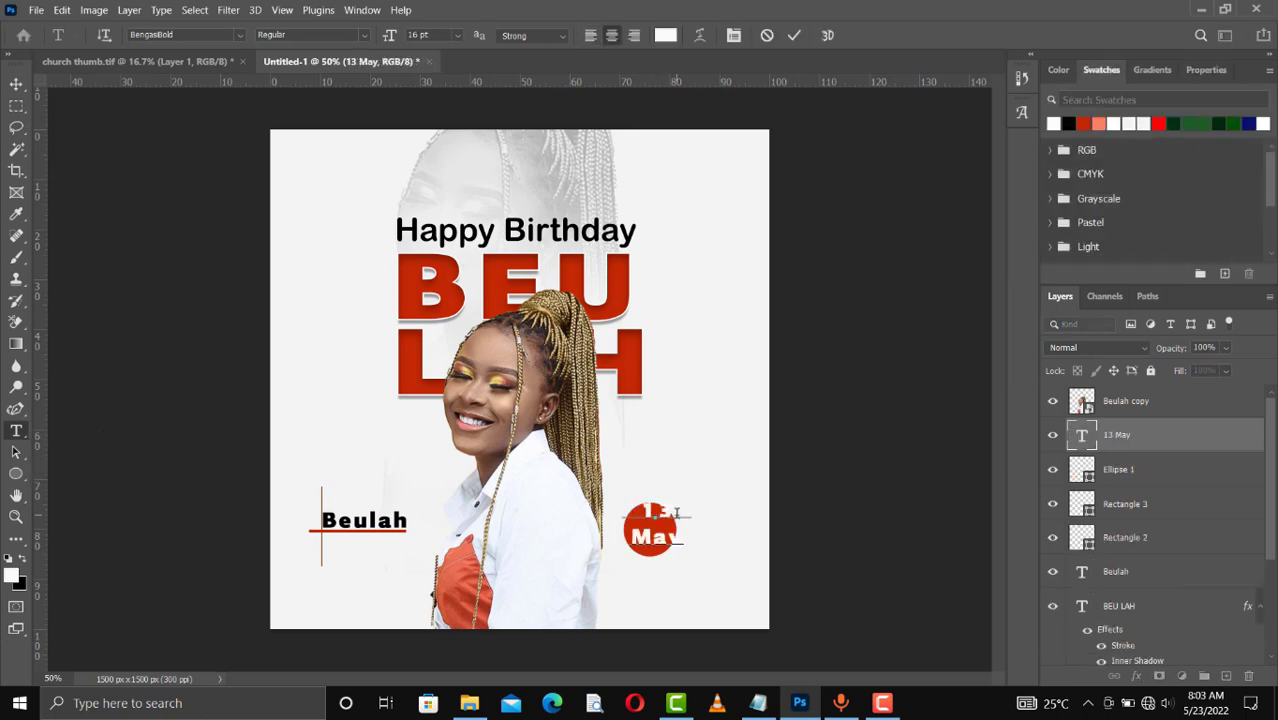
pyautogui.write('TH')
pyautogui.doubleClick(697, 542)
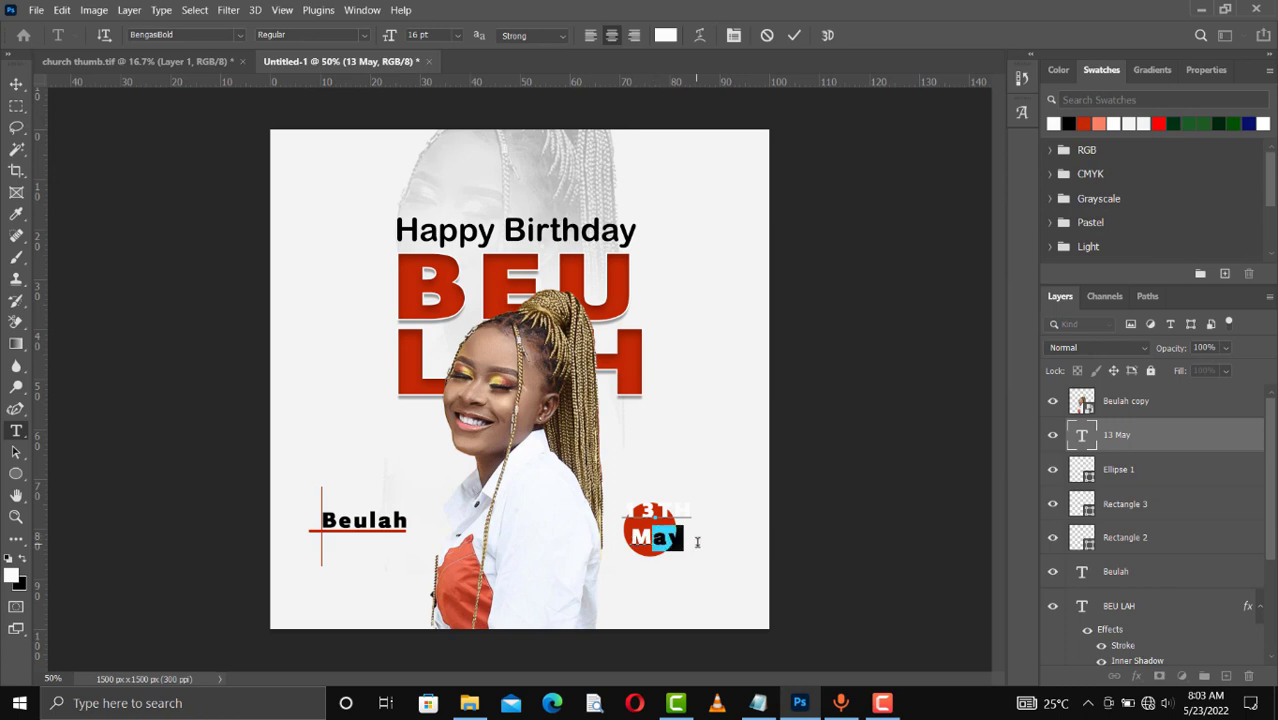
pyautogui.click(697, 542)
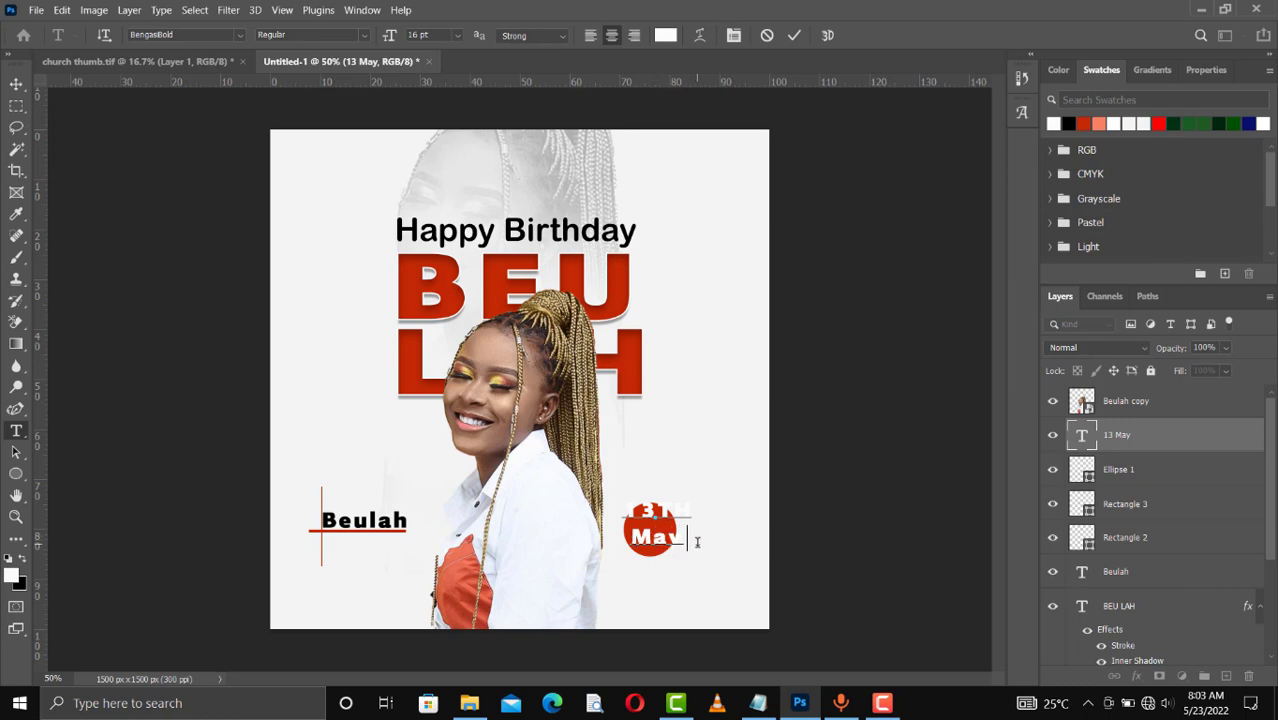
pyautogui.click(792, 40)
pyautogui.click(794, 40)
pyautogui.press('v')
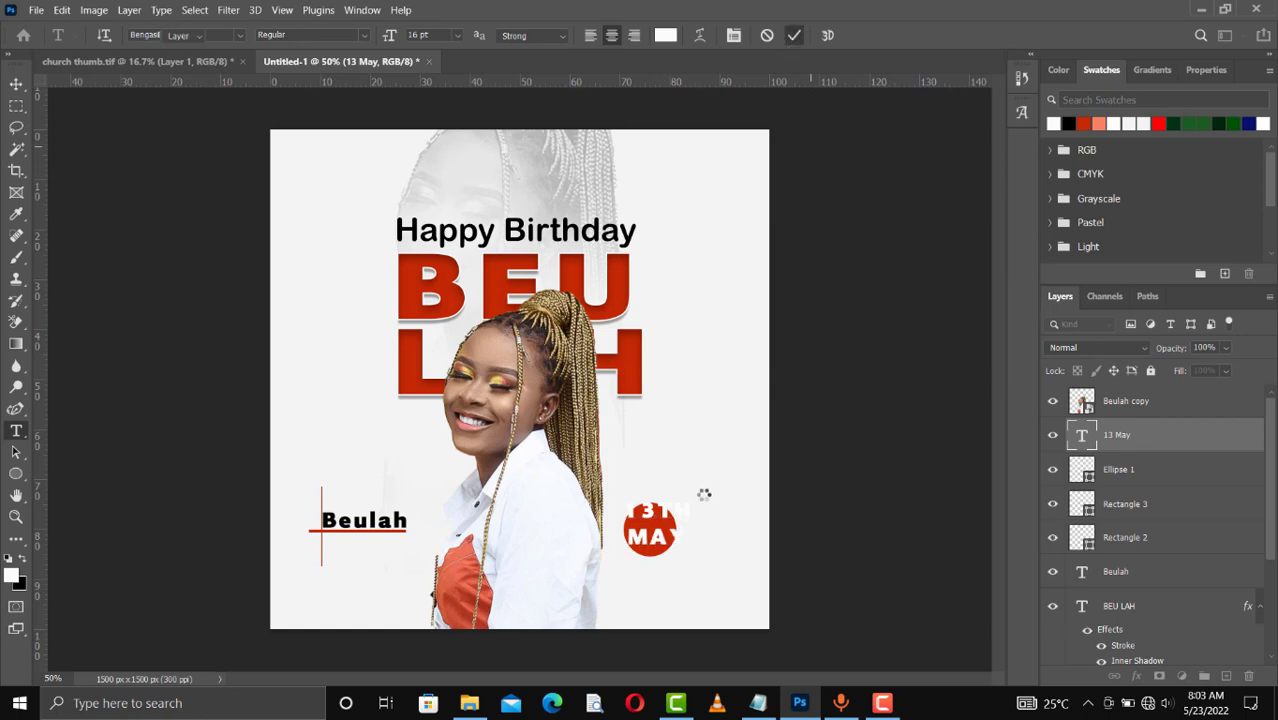
# Scale the date text down to about 43% and move it to the middle of the red circle
pyautogui.hotkey('ctrl', 't')
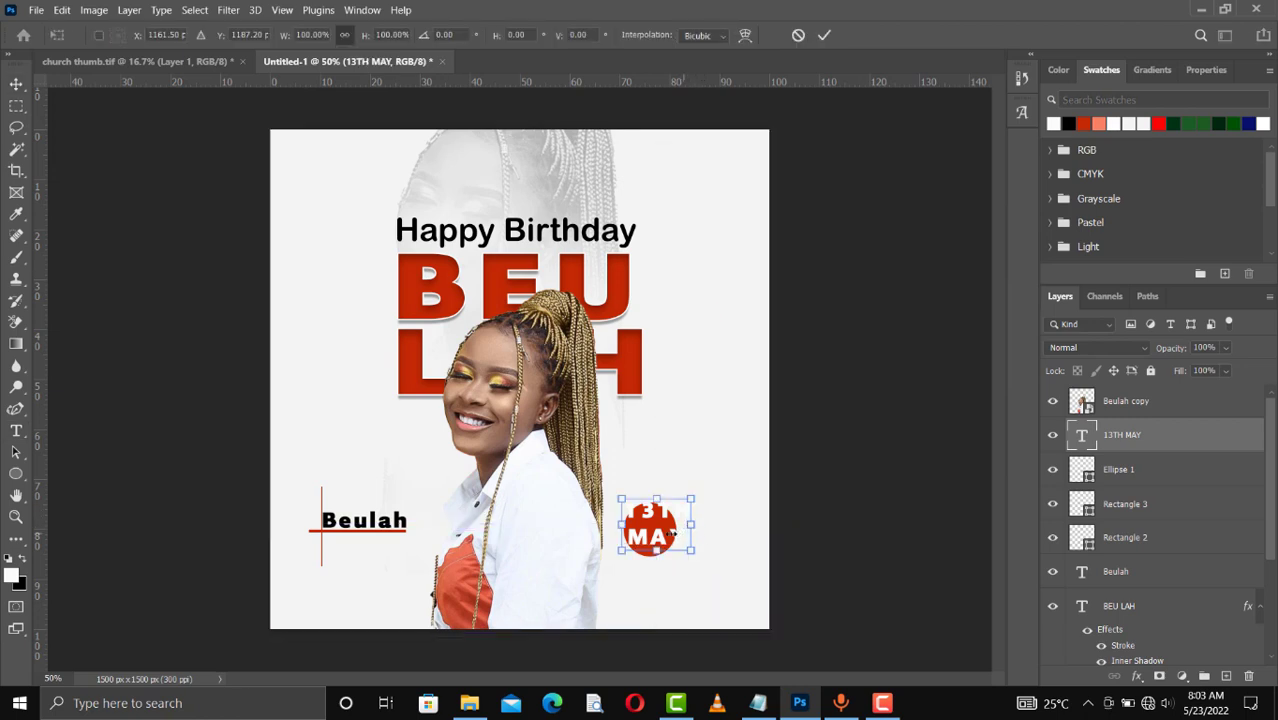
pyautogui.moveTo(672, 533); pyautogui.dragTo(658, 530)
pyautogui.press('Return')
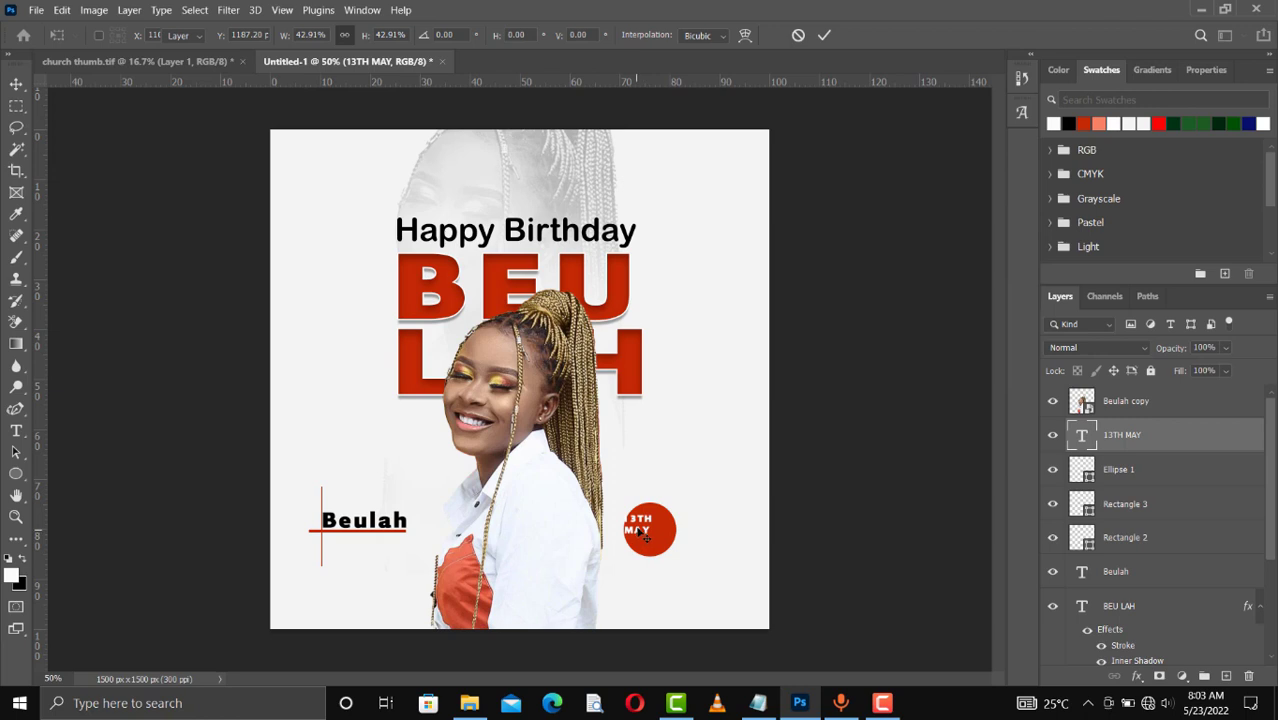
pyautogui.moveTo(644, 536); pyautogui.dragTo(654, 533)
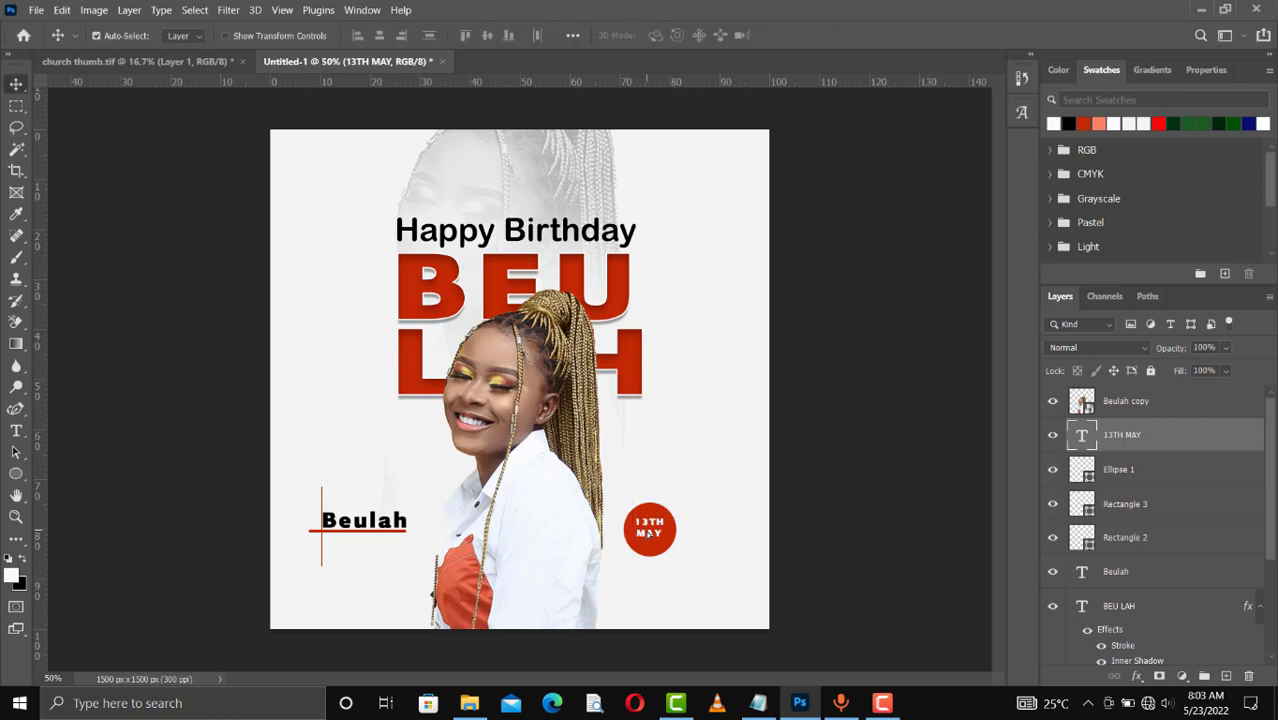
# Enlarge the date text to about 130% so it fills more of the red circle
pyautogui.hotkey('ctrl', 't')
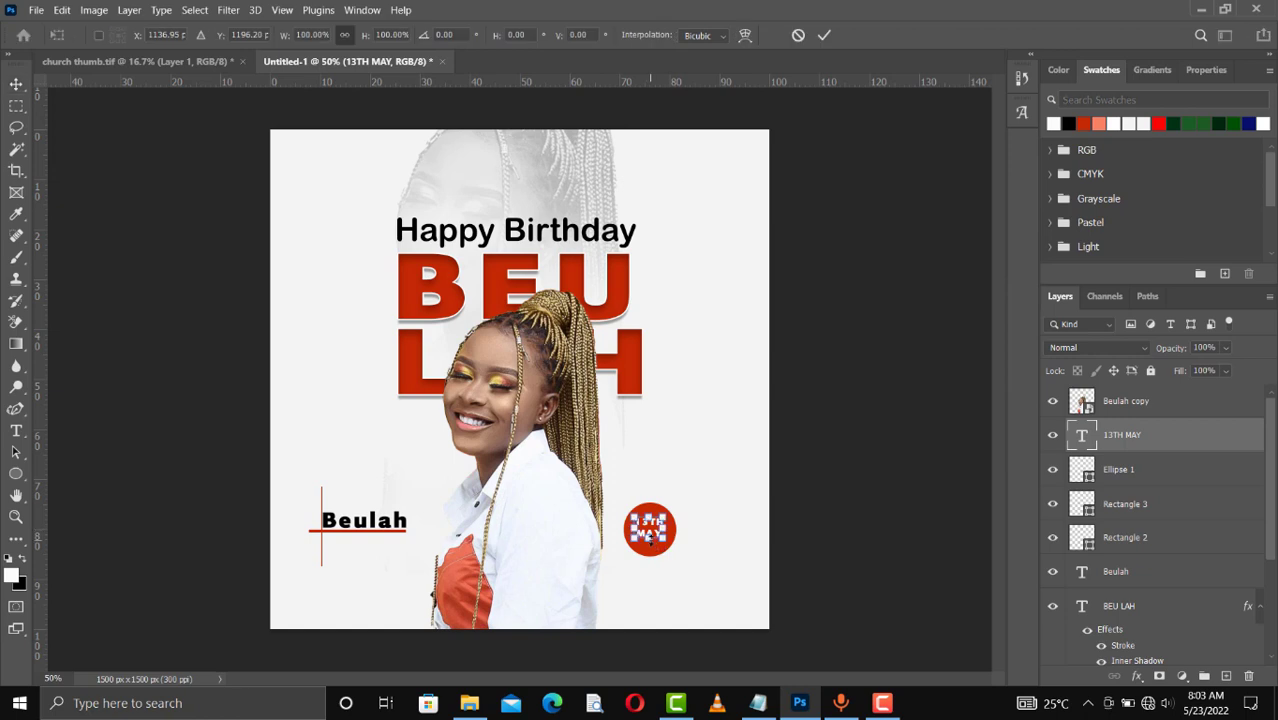
pyautogui.moveTo(648, 535); pyautogui.dragTo(650, 542)
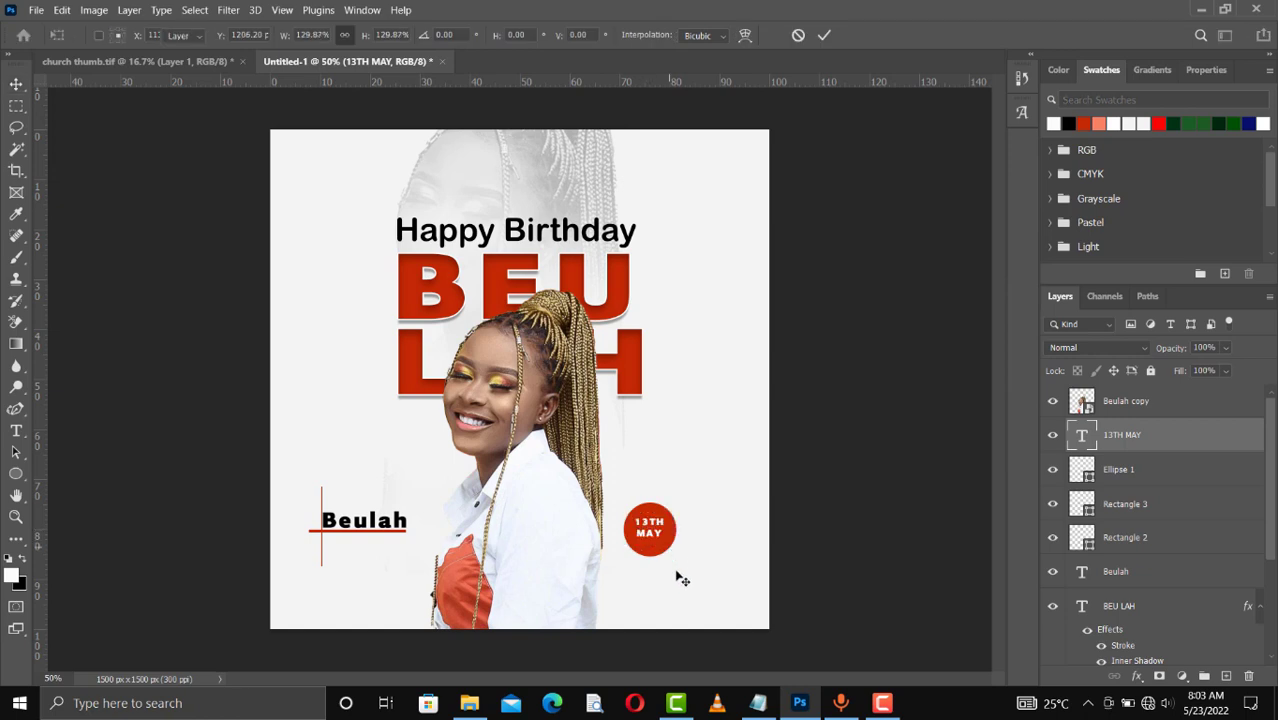
pyautogui.press('Return')
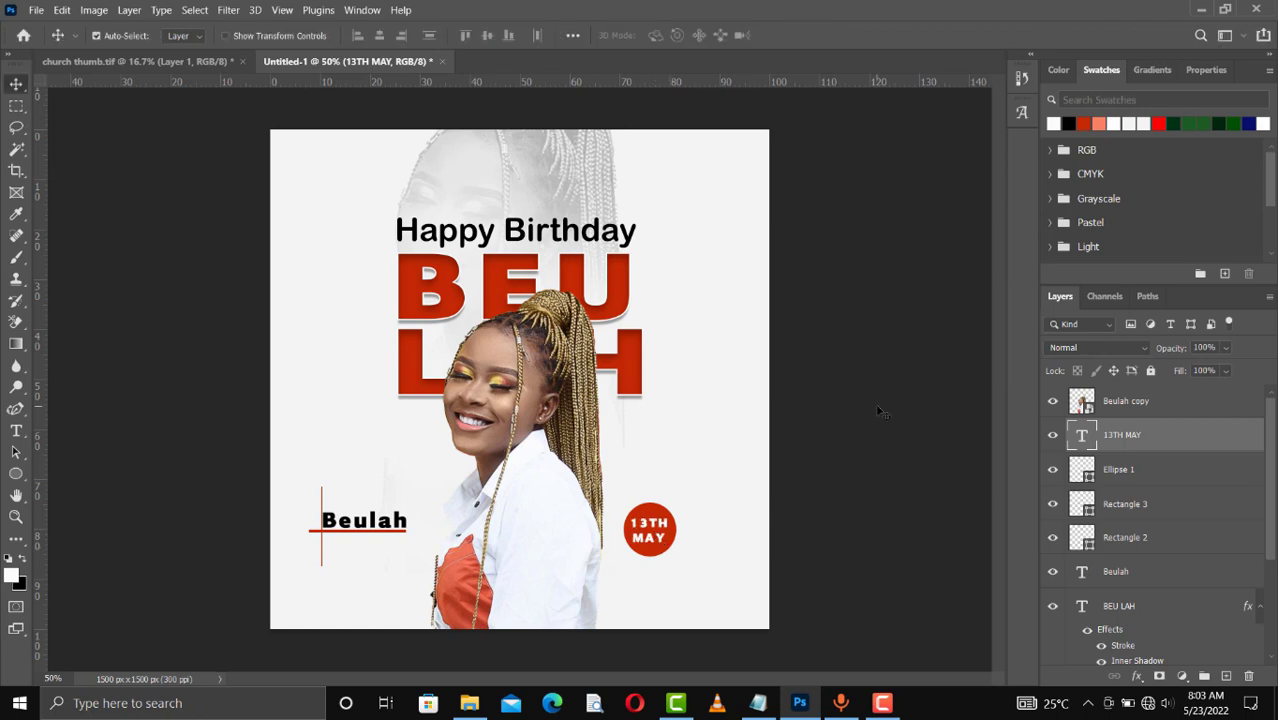